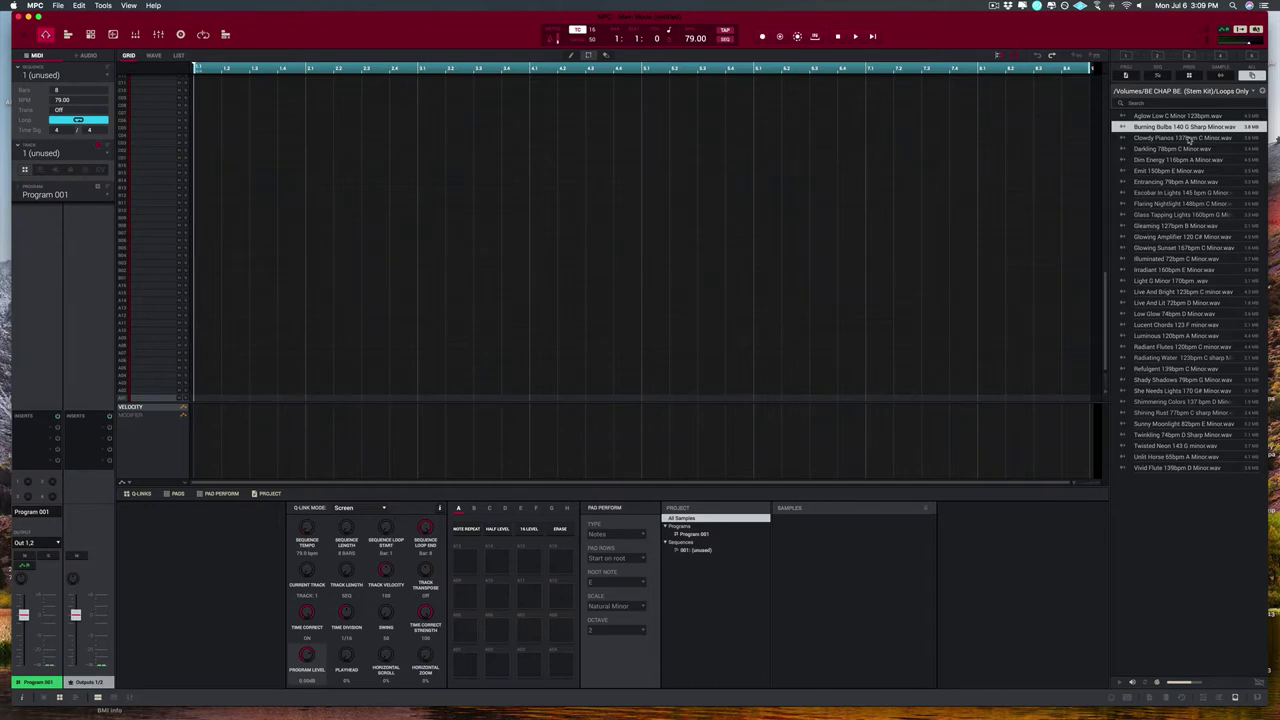
Step: Audition the loops in the Loops Only folder one after another, from Clowdy Pianos 137bpm C Minor down to Vivid Flute 139bpm D Minor
{"action": "left_click", "coordinate": [1190, 139]}
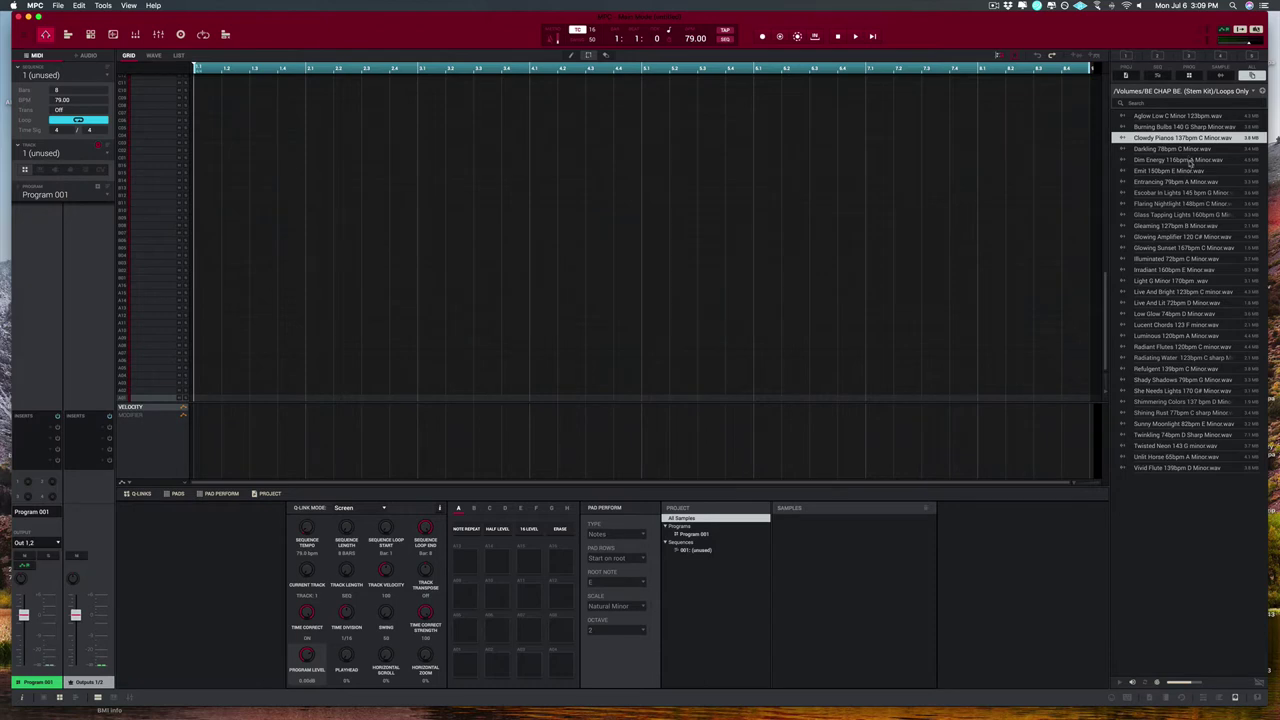
{"action": "left_click", "coordinate": [1188, 150]}
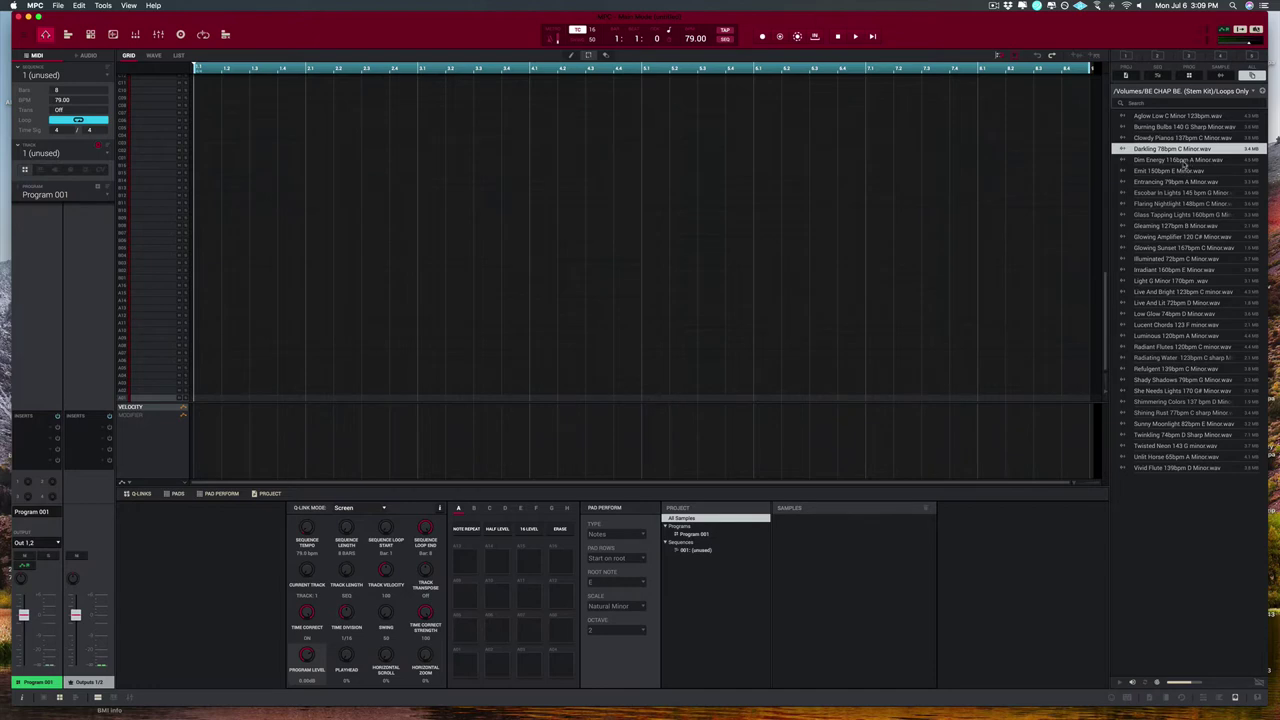
{"action": "left_click", "coordinate": [1182, 160]}
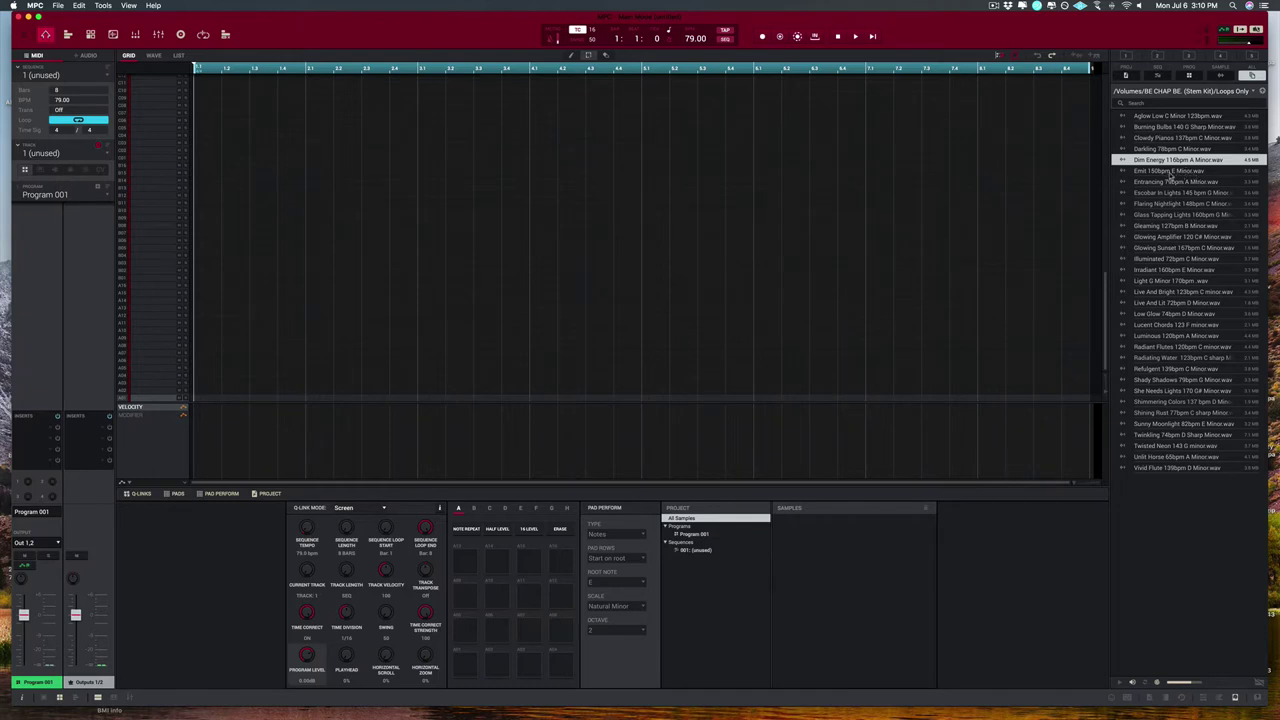
{"action": "left_click", "coordinate": [1168, 172]}
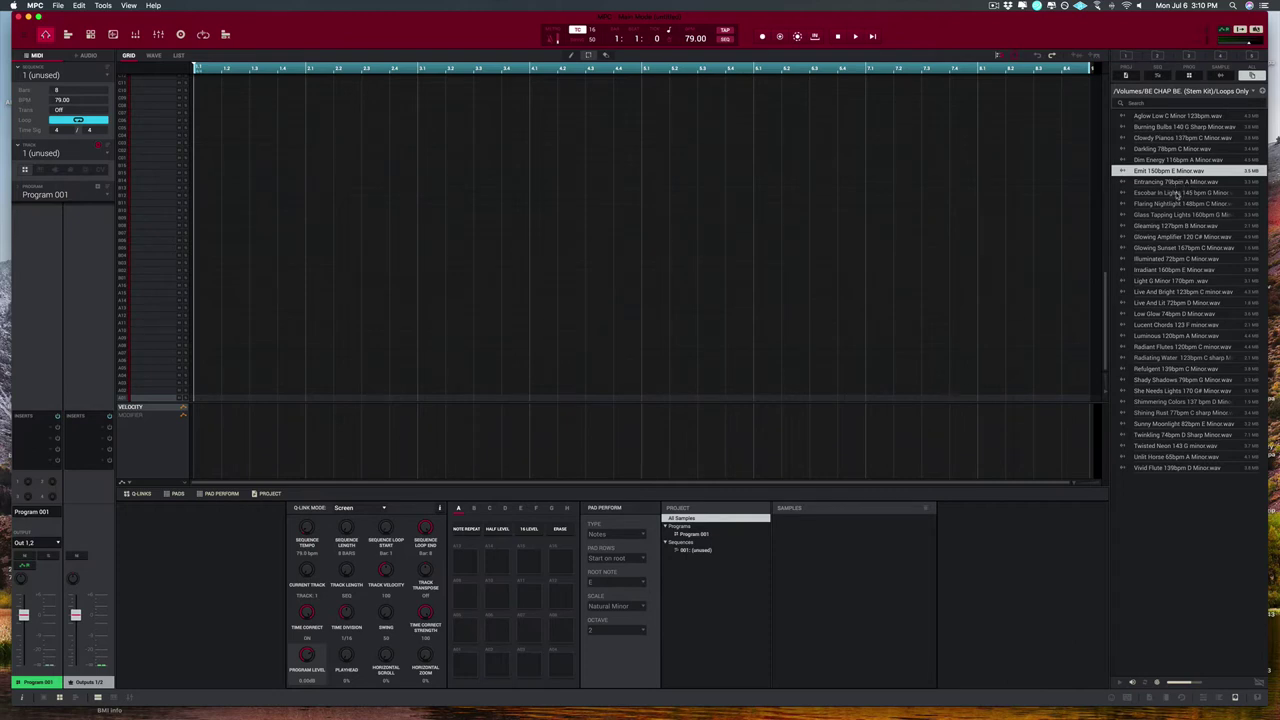
{"action": "left_click", "coordinate": [1177, 193]}
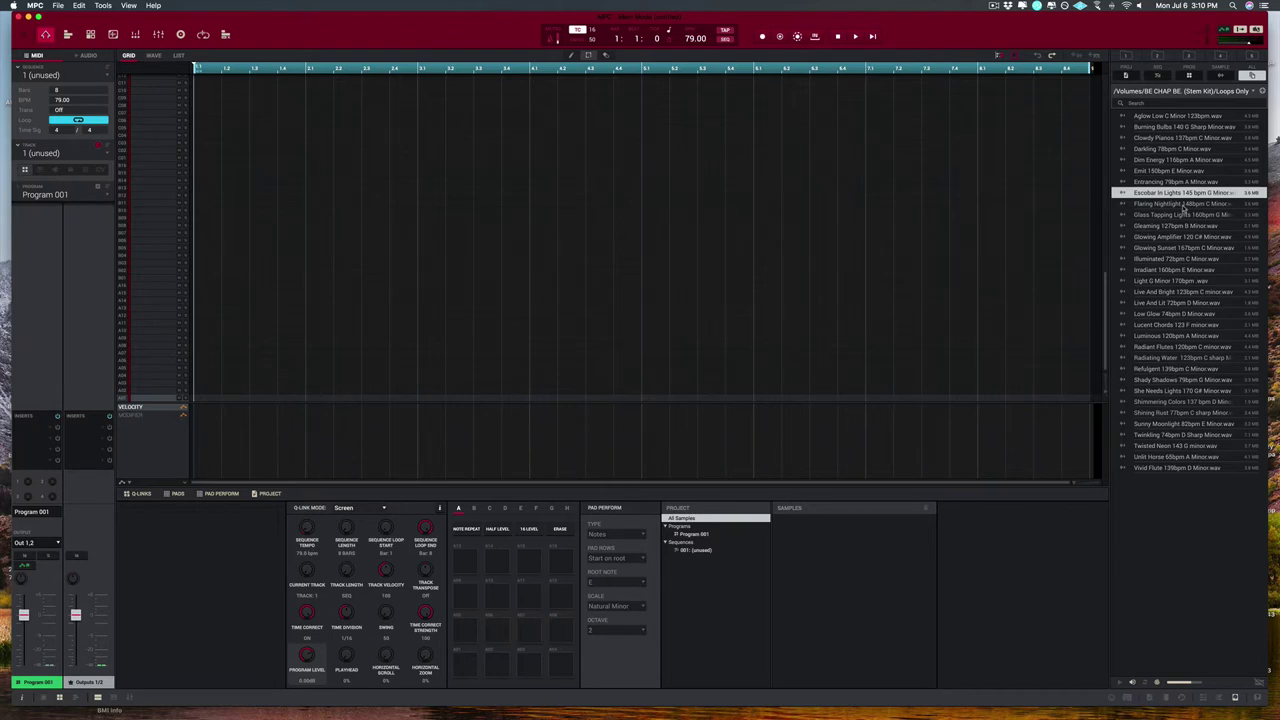
{"action": "left_click", "coordinate": [1184, 206]}
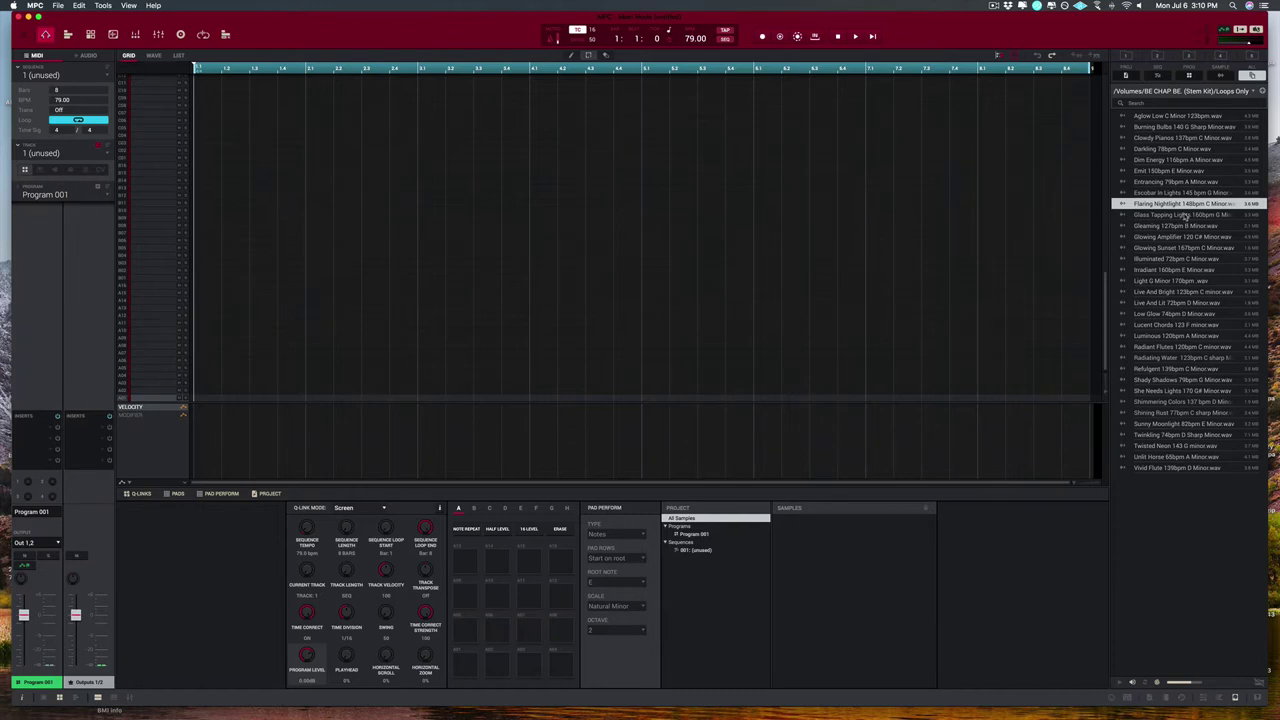
{"action": "left_click", "coordinate": [1185, 215]}
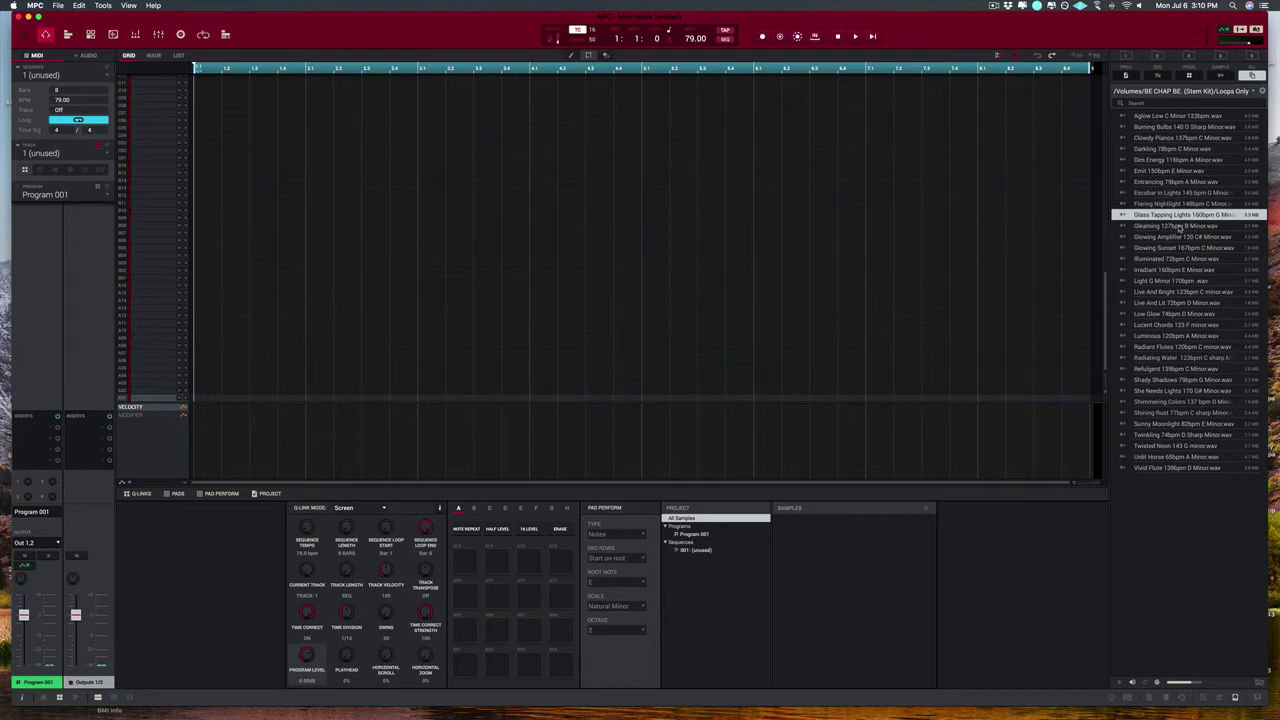
{"action": "left_click", "coordinate": [1180, 226]}
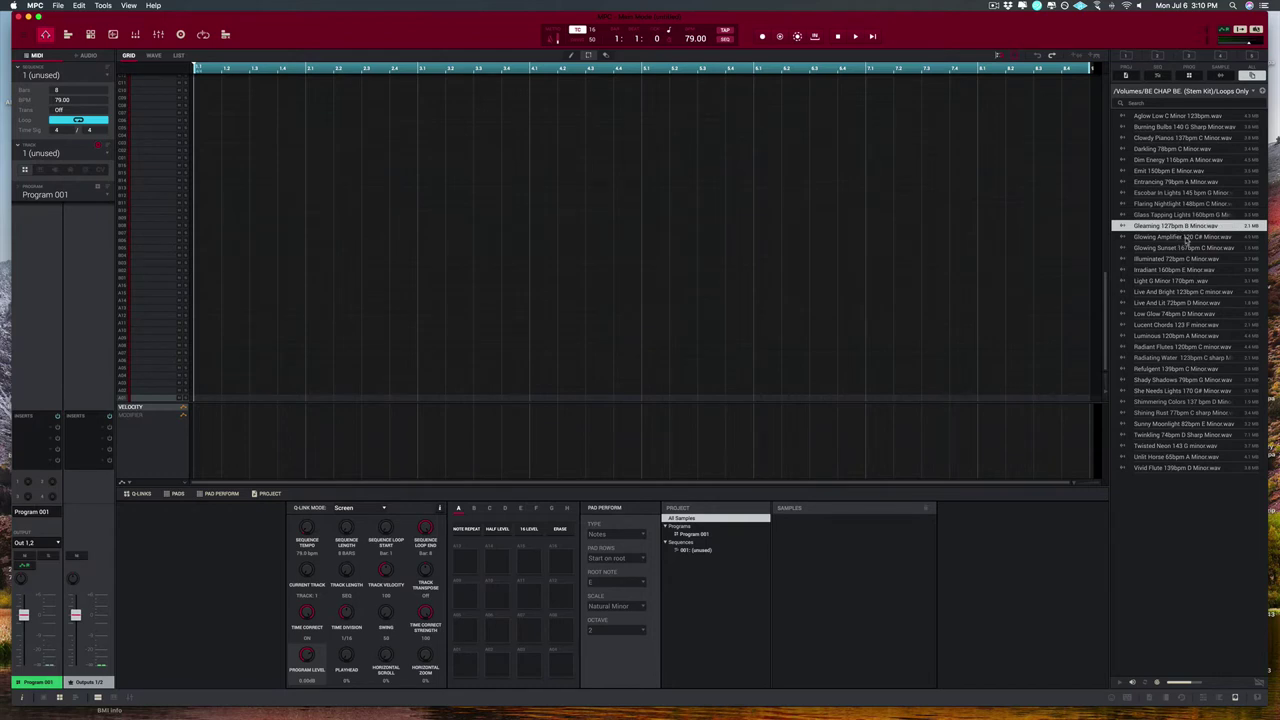
{"action": "left_click", "coordinate": [1188, 237]}
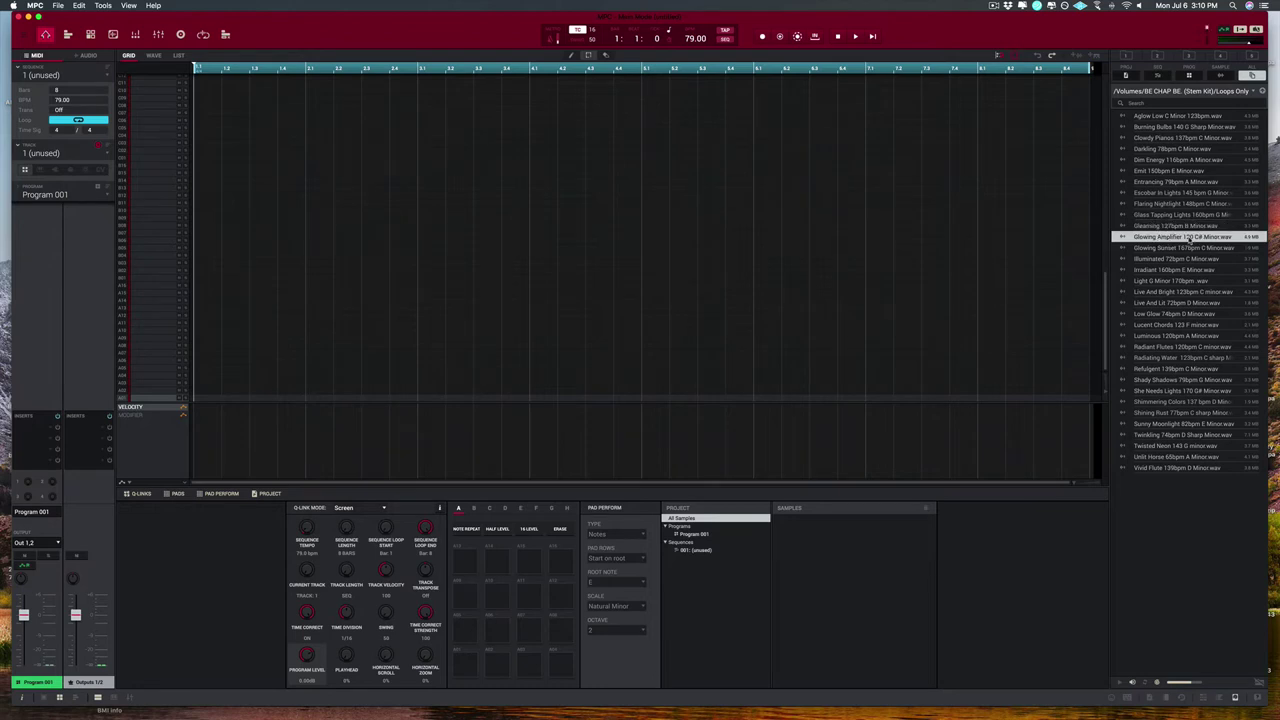
{"action": "left_click", "coordinate": [1185, 249]}
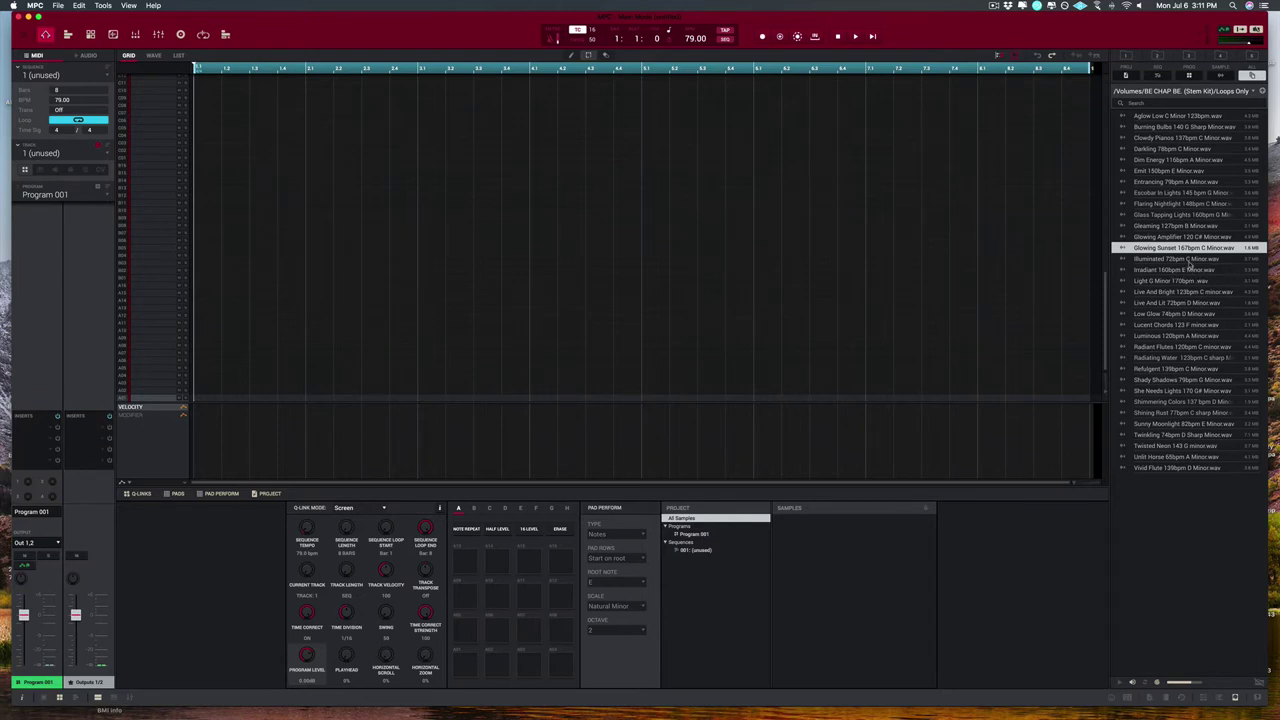
{"action": "left_click", "coordinate": [1187, 260]}
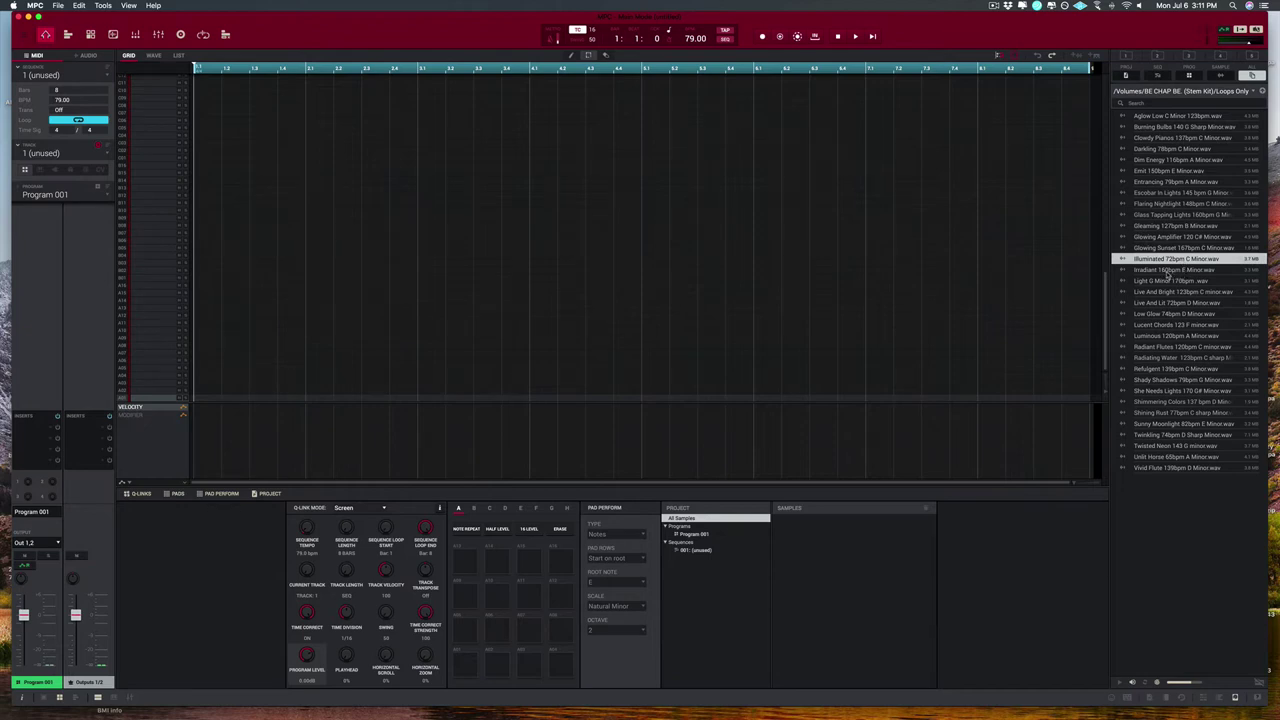
{"action": "left_click", "coordinate": [1168, 270]}
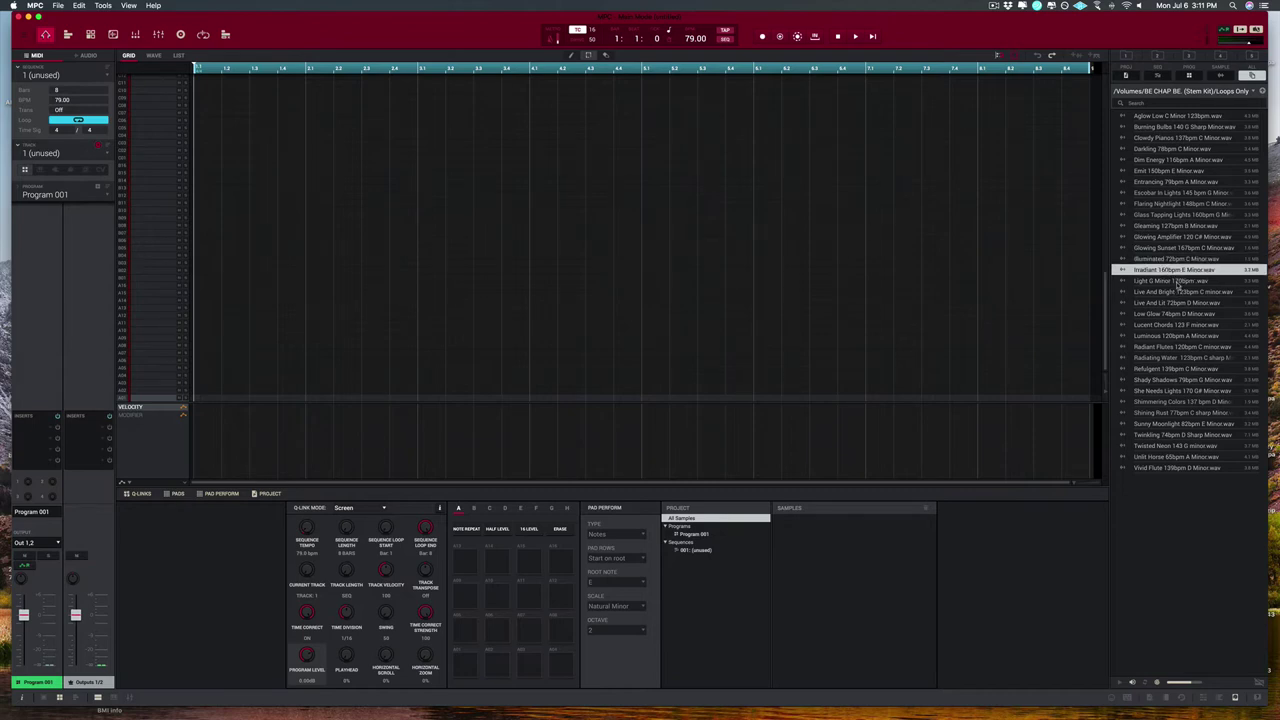
{"action": "left_click", "coordinate": [1180, 285]}
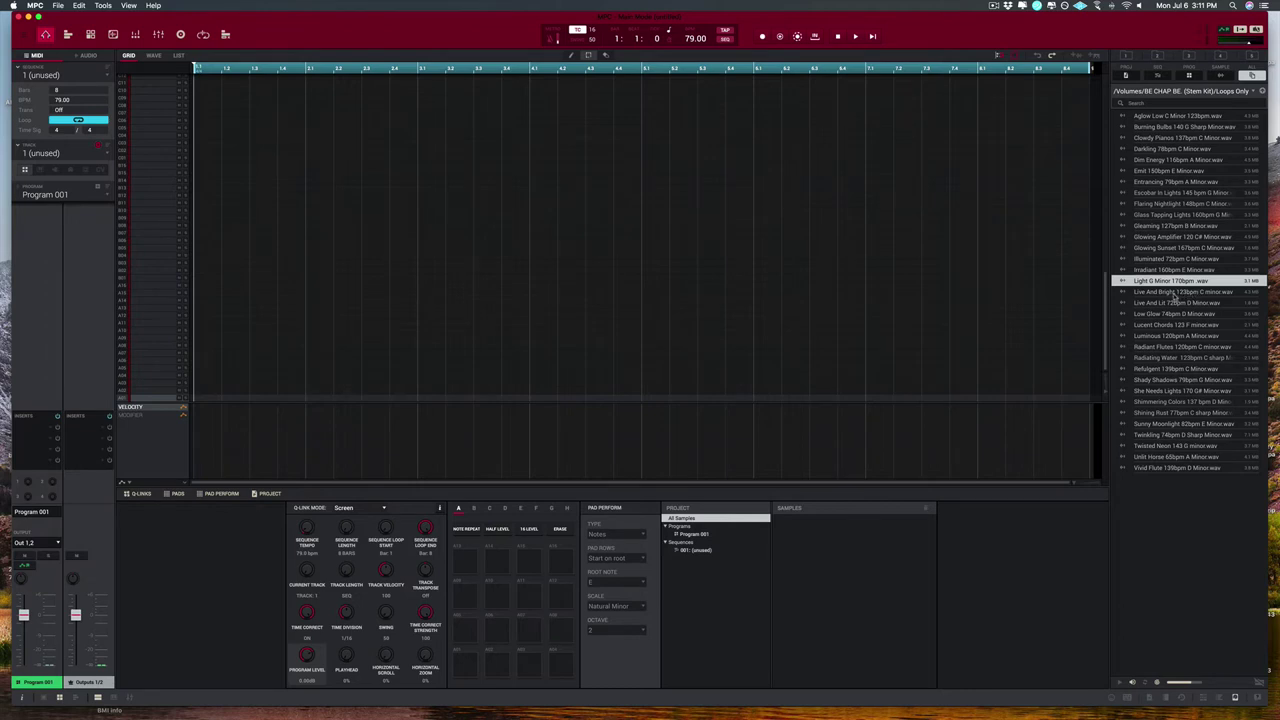
{"action": "left_click", "coordinate": [1176, 292]}
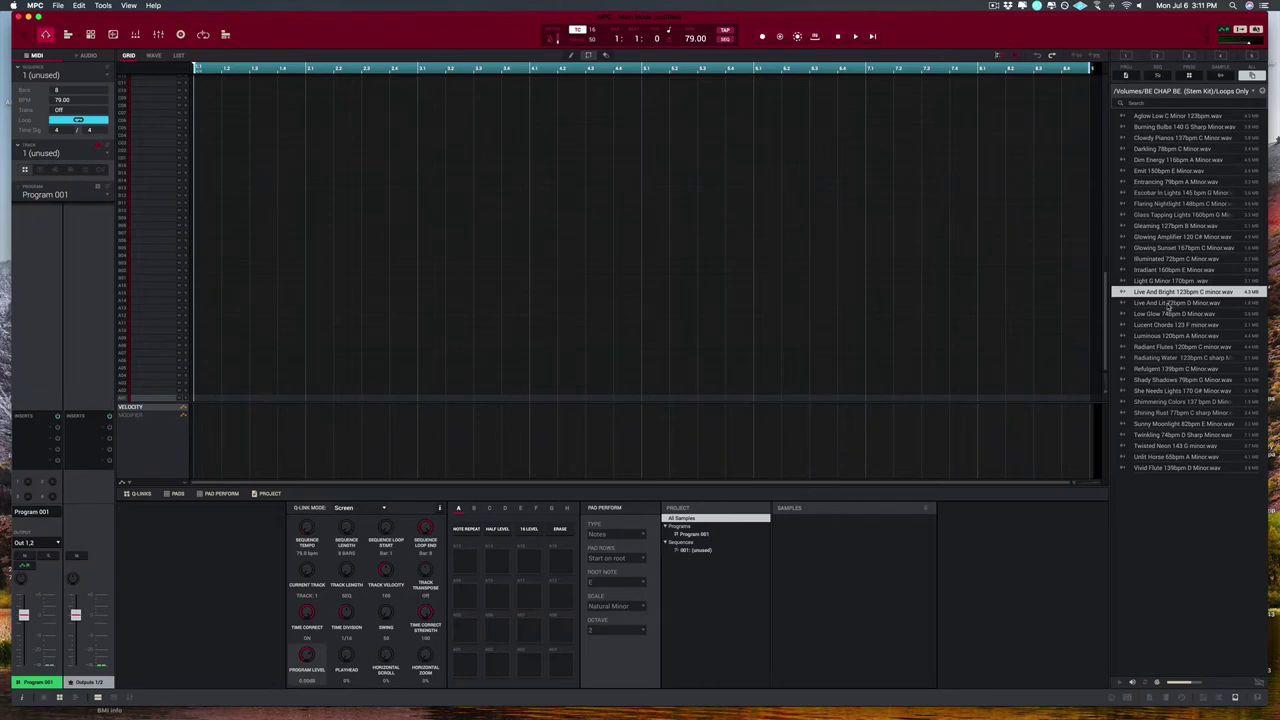
{"action": "left_click", "coordinate": [1168, 304]}
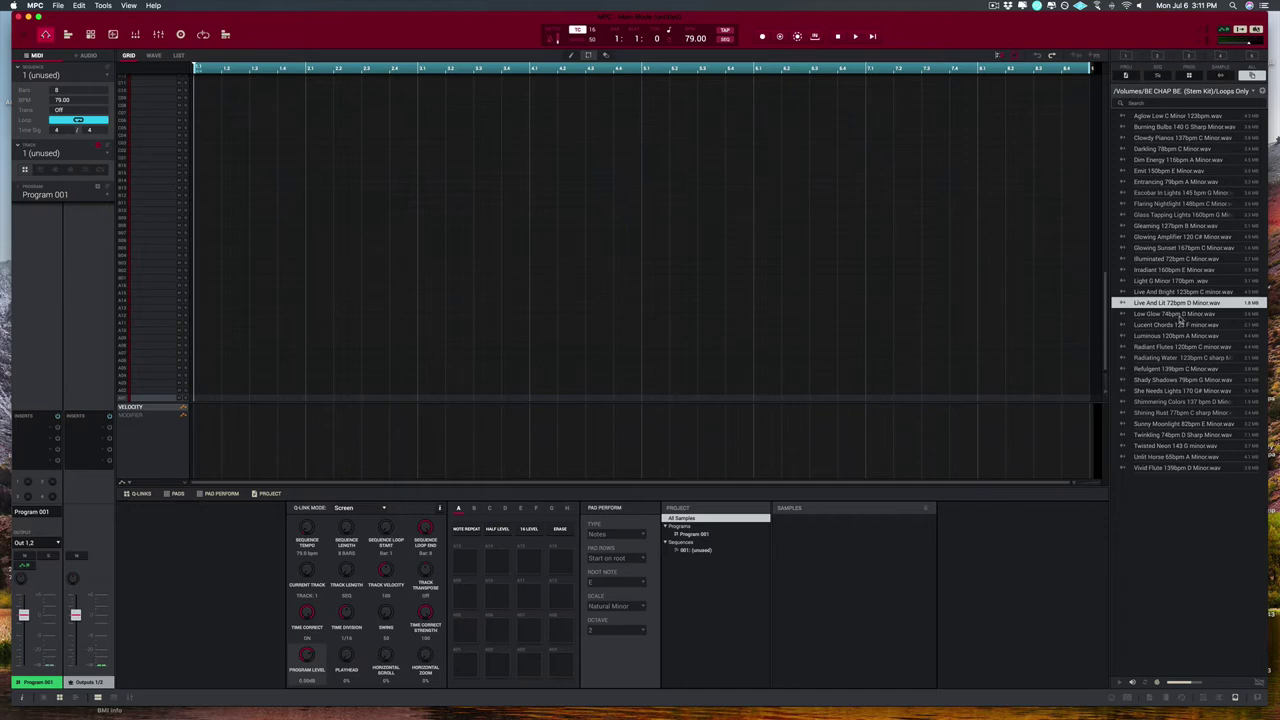
{"action": "left_click", "coordinate": [1180, 315]}
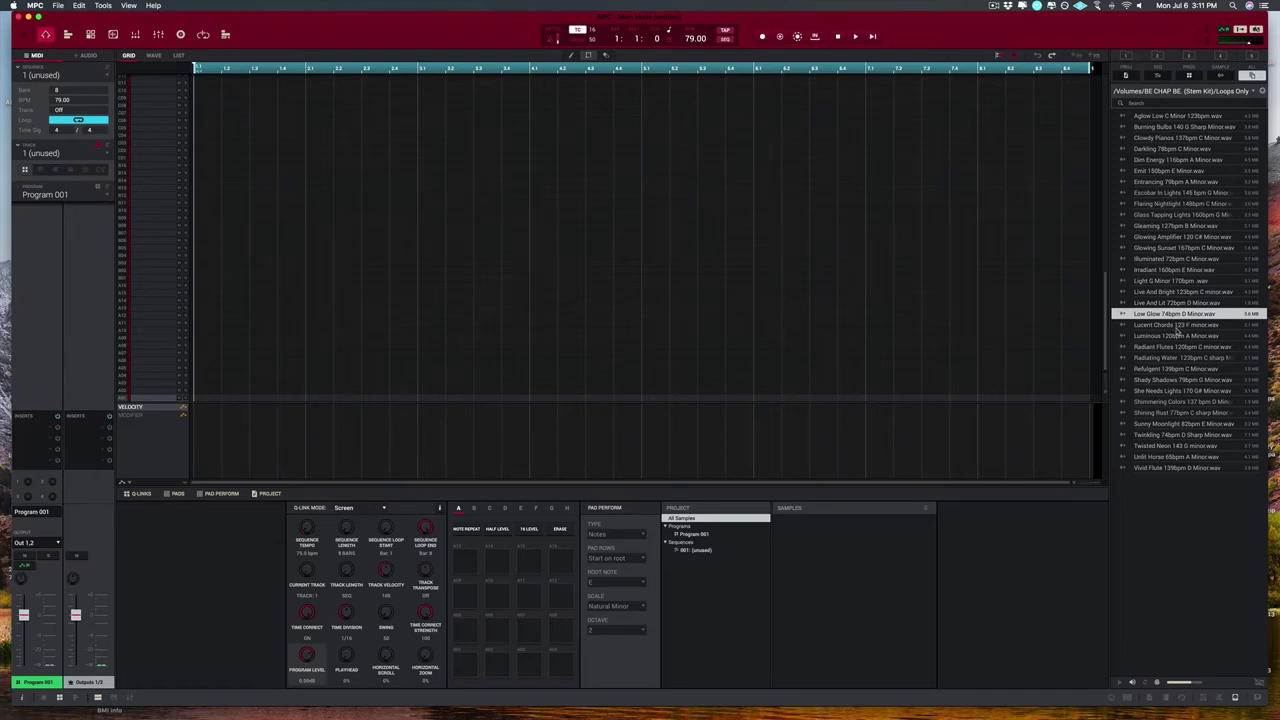
{"action": "left_click", "coordinate": [1178, 336]}
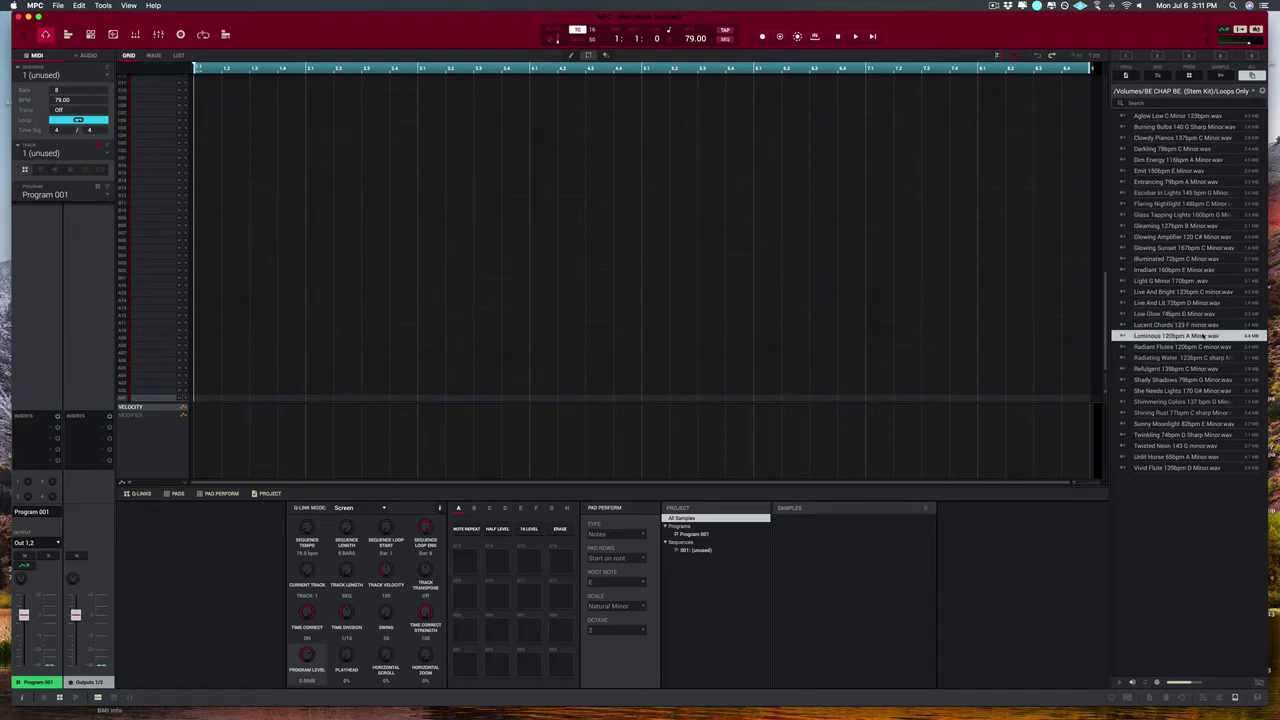
{"action": "left_click", "coordinate": [1179, 348]}
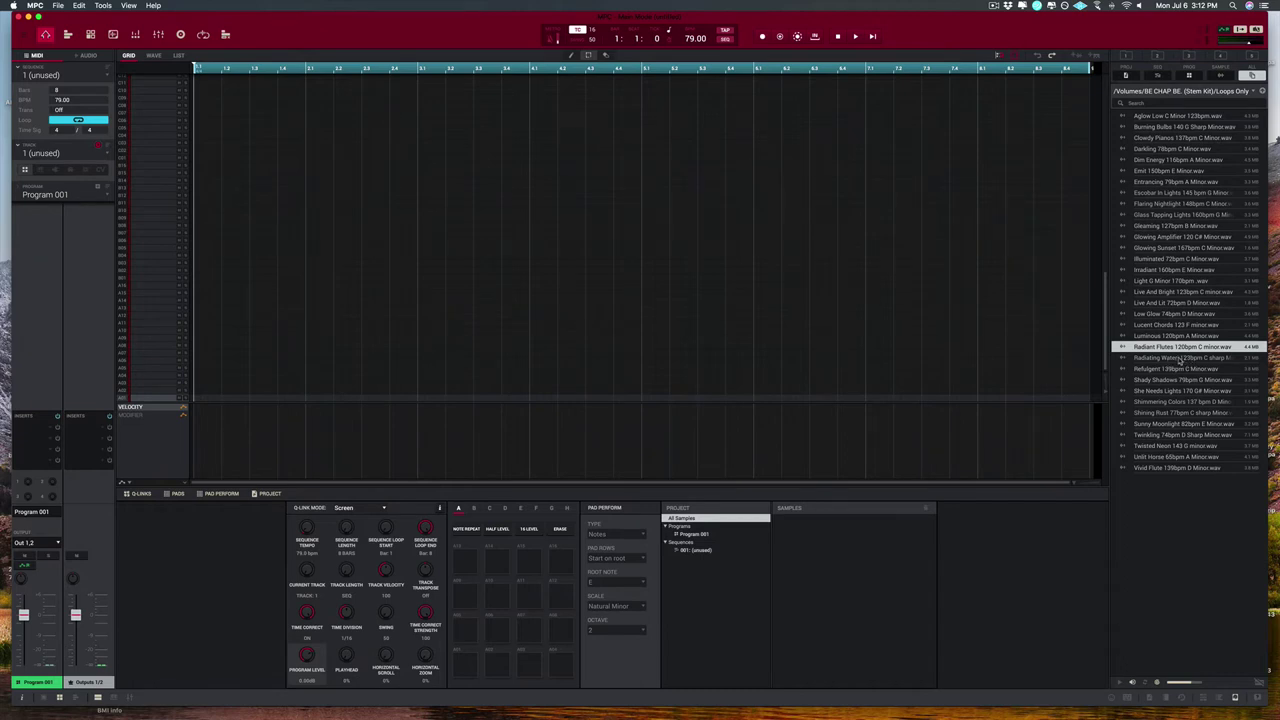
{"action": "left_click", "coordinate": [1181, 358]}
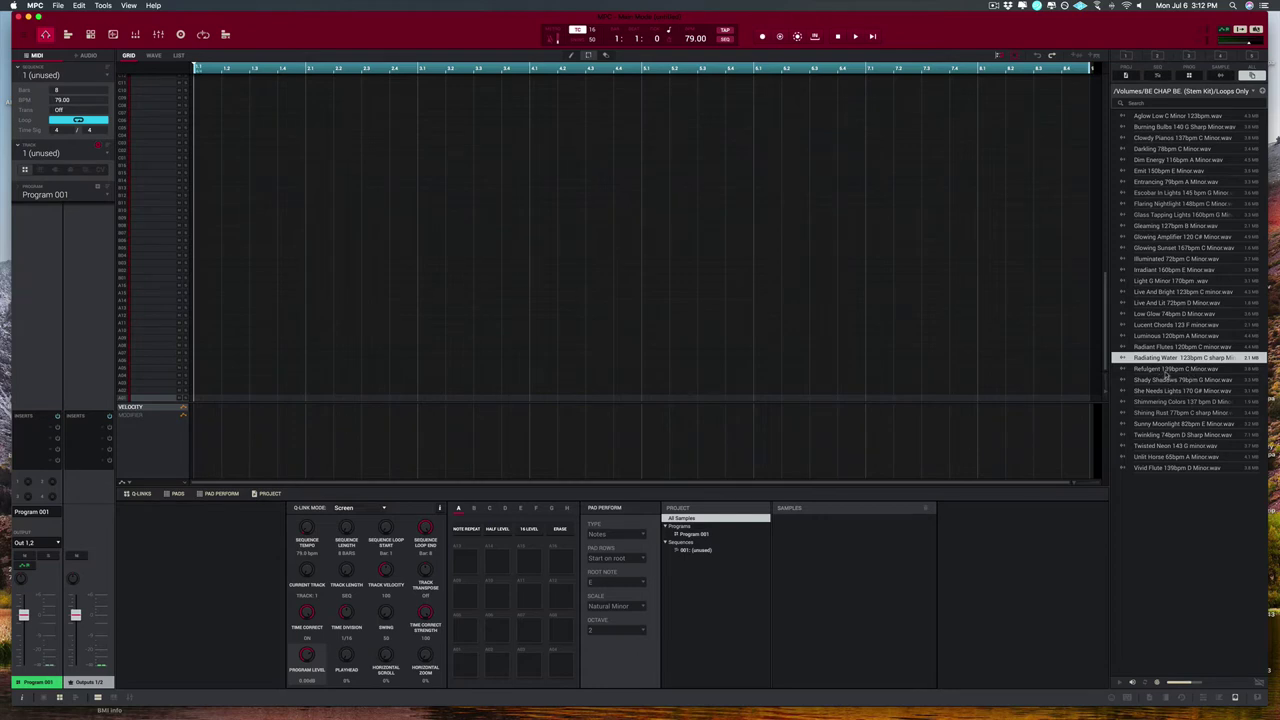
{"action": "left_click", "coordinate": [1165, 380]}
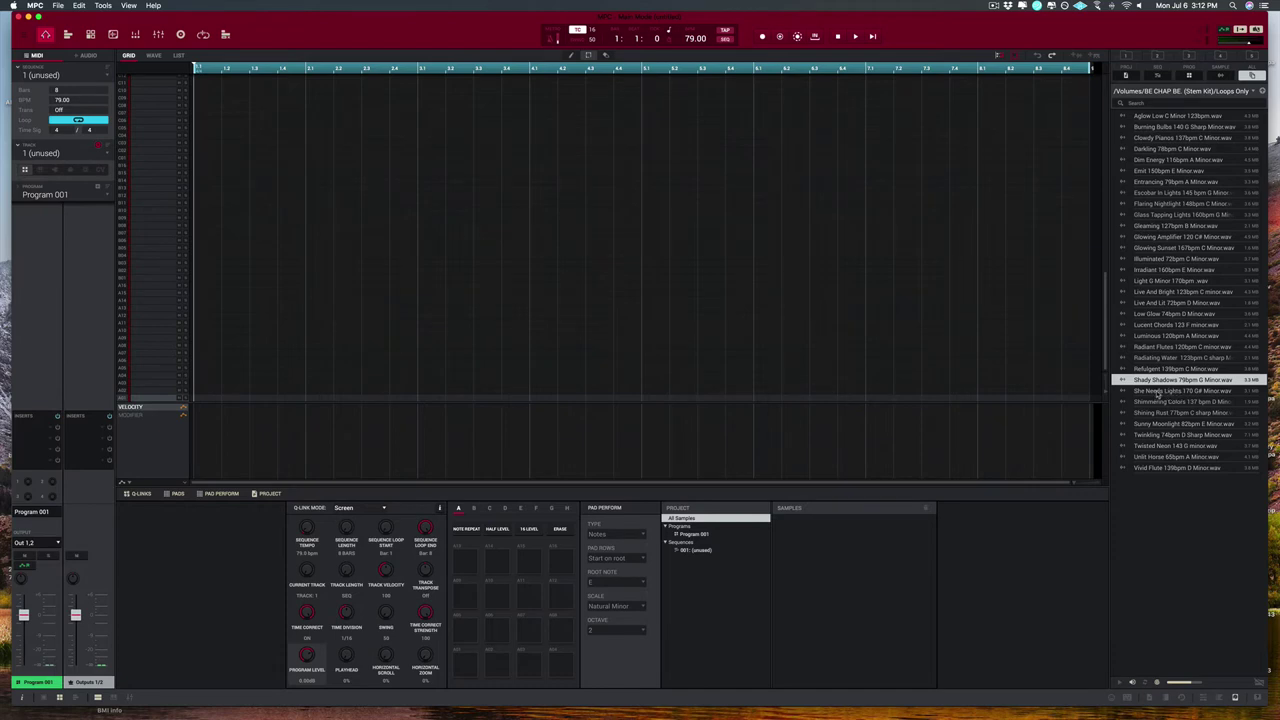
{"action": "left_click", "coordinate": [1158, 394]}
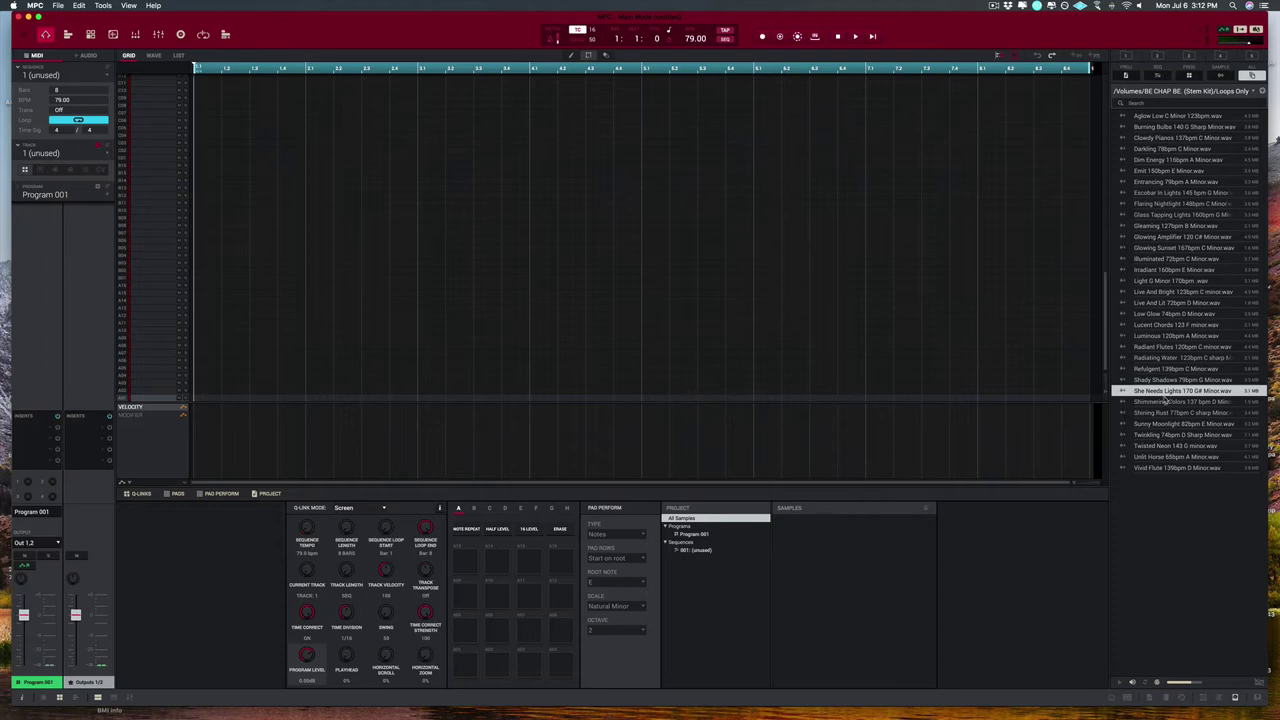
{"action": "left_click", "coordinate": [1153, 403]}
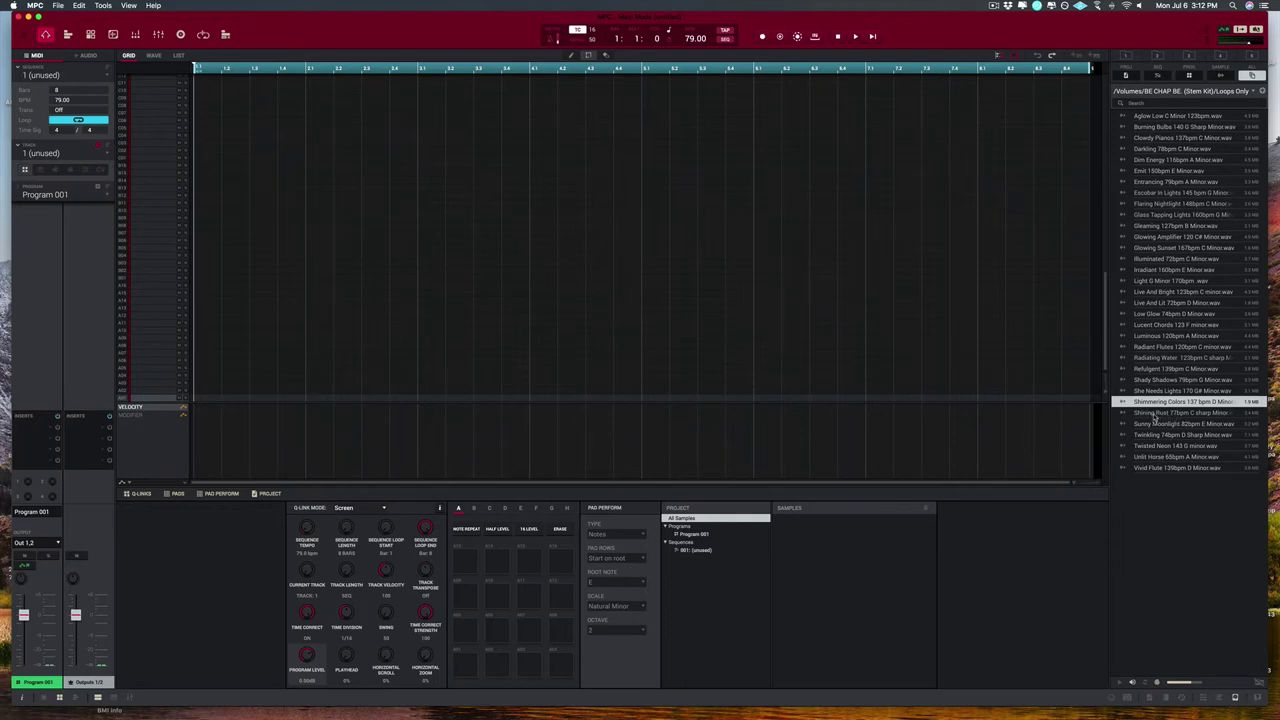
{"action": "left_click", "coordinate": [1155, 414]}
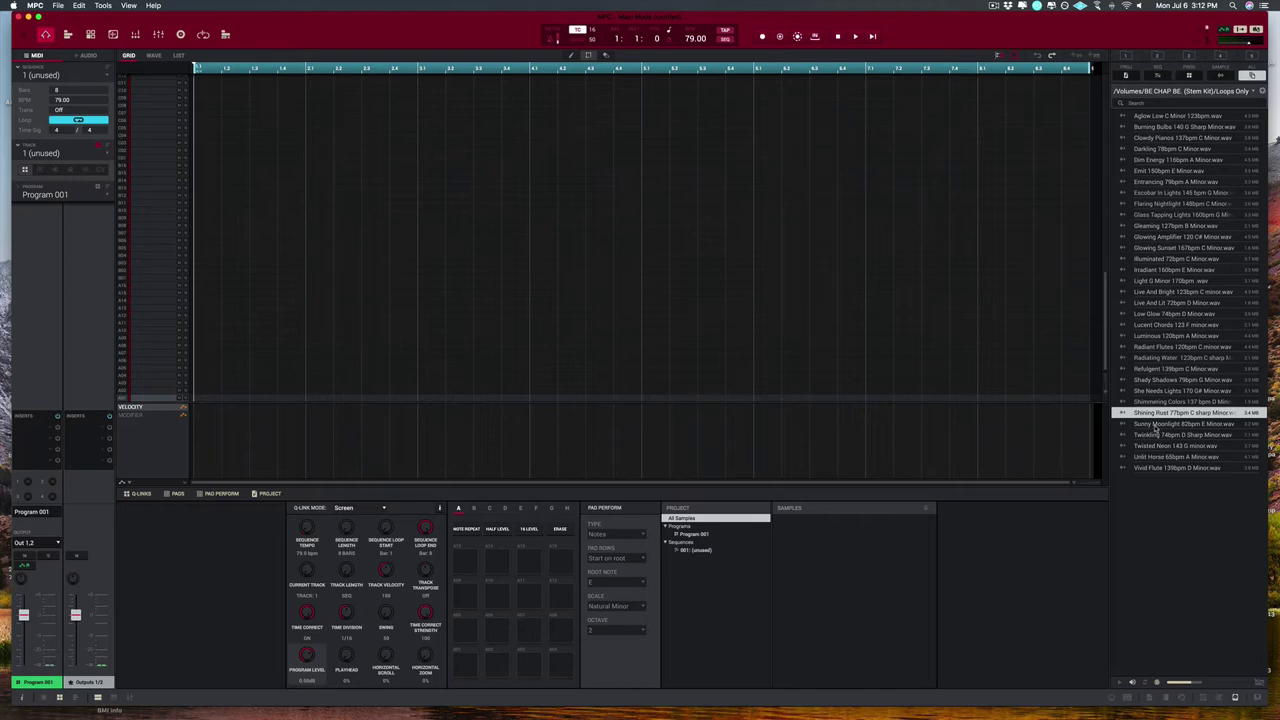
{"action": "left_click", "coordinate": [1156, 425]}
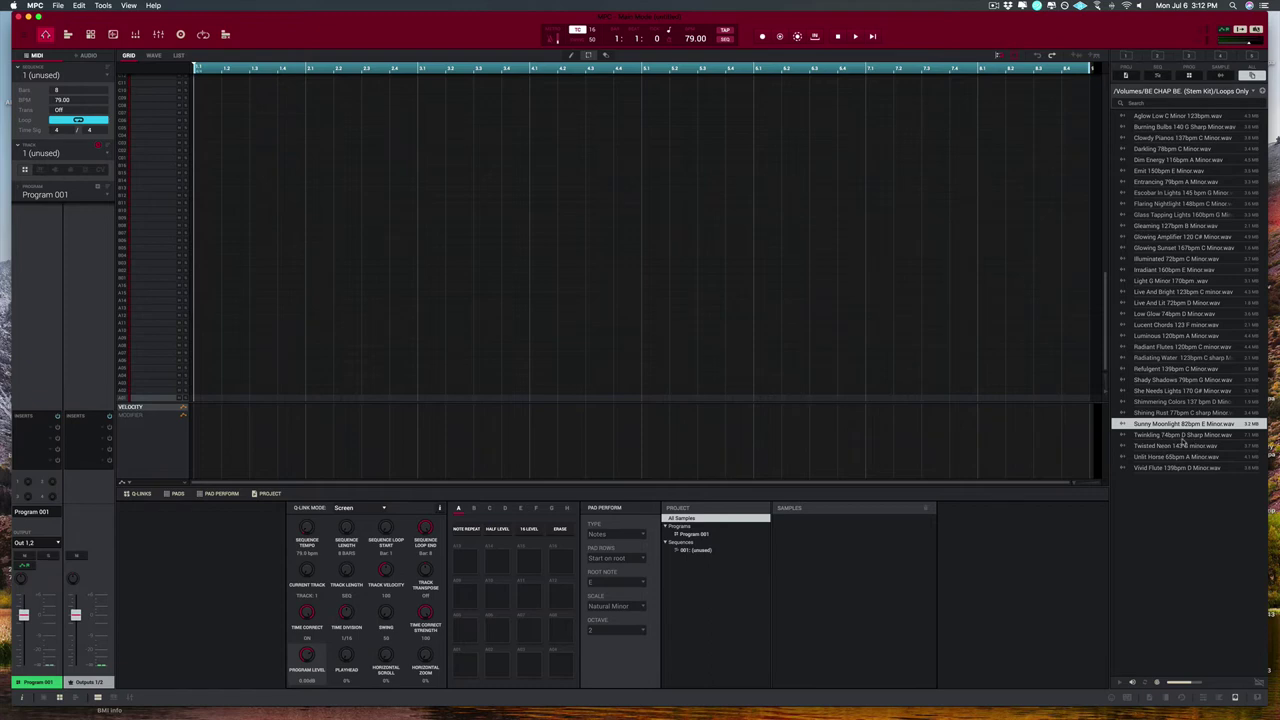
{"action": "left_click", "coordinate": [1158, 447]}
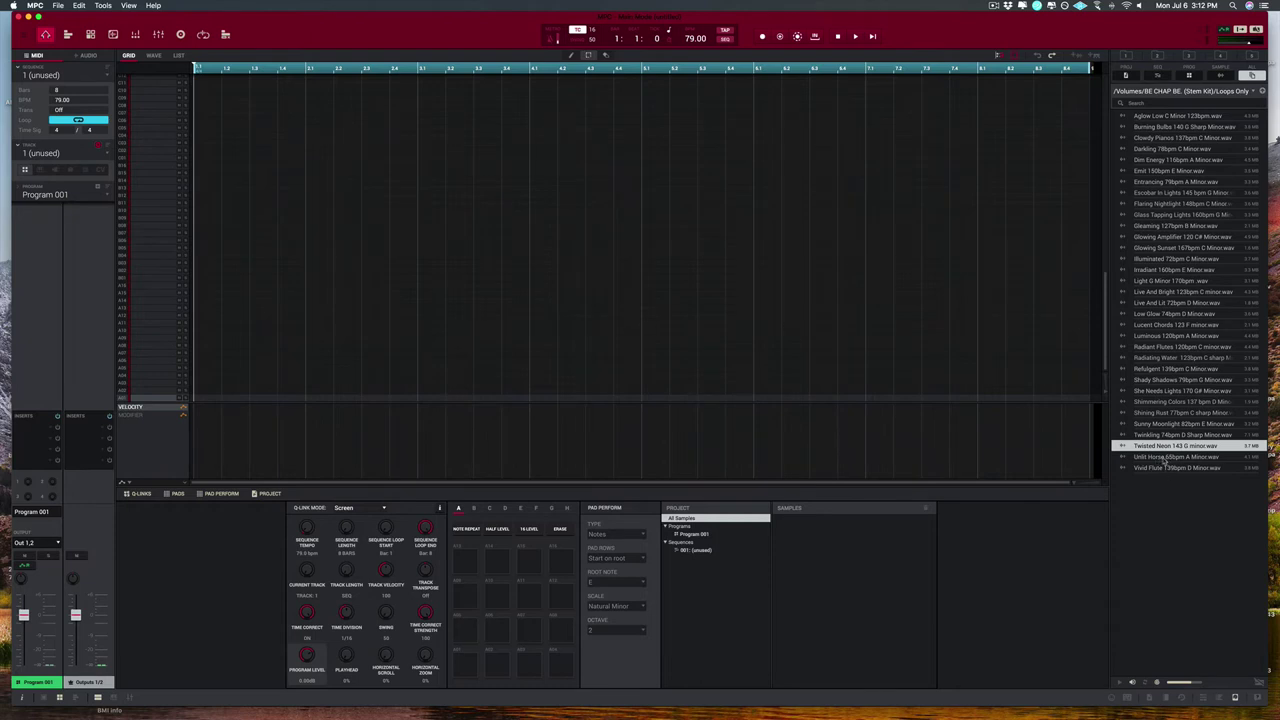
{"action": "left_click", "coordinate": [1161, 468]}
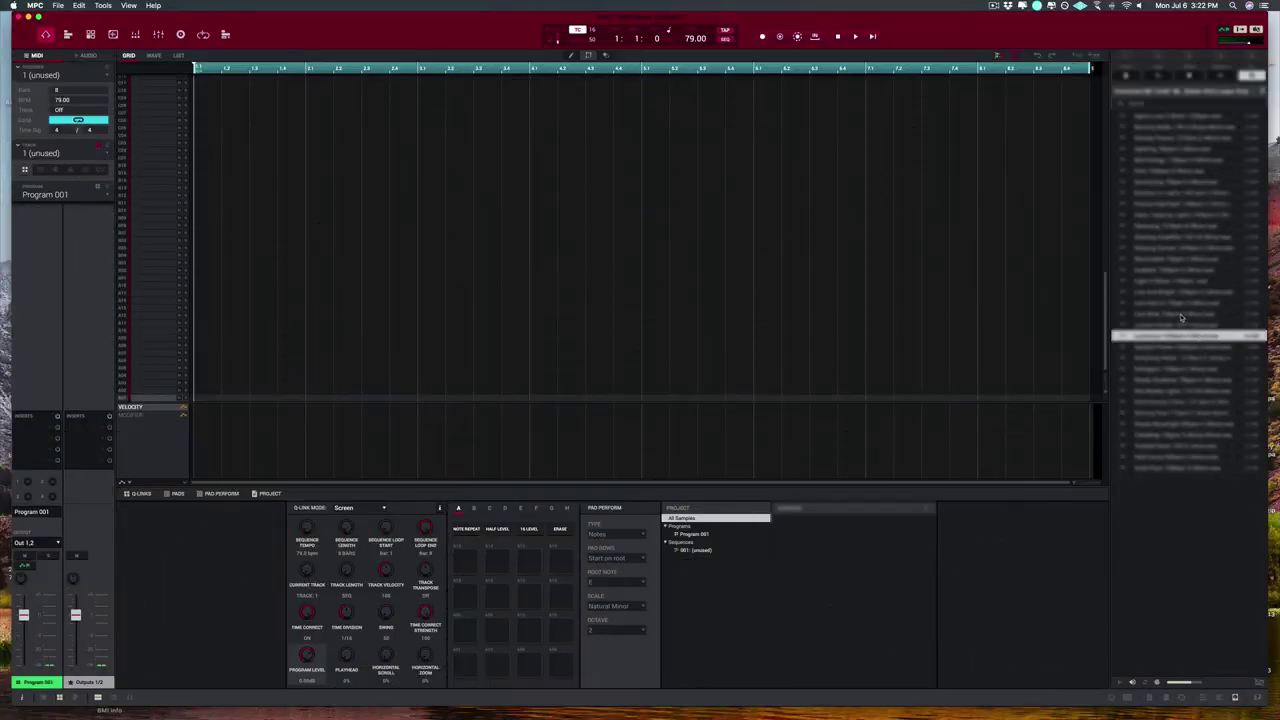
Step: Listen again to the first four loops of the folder, from Aglow Low to Darkling, and replay Clowdy Pianos
{"action": "left_click", "coordinate": [1186, 117]}
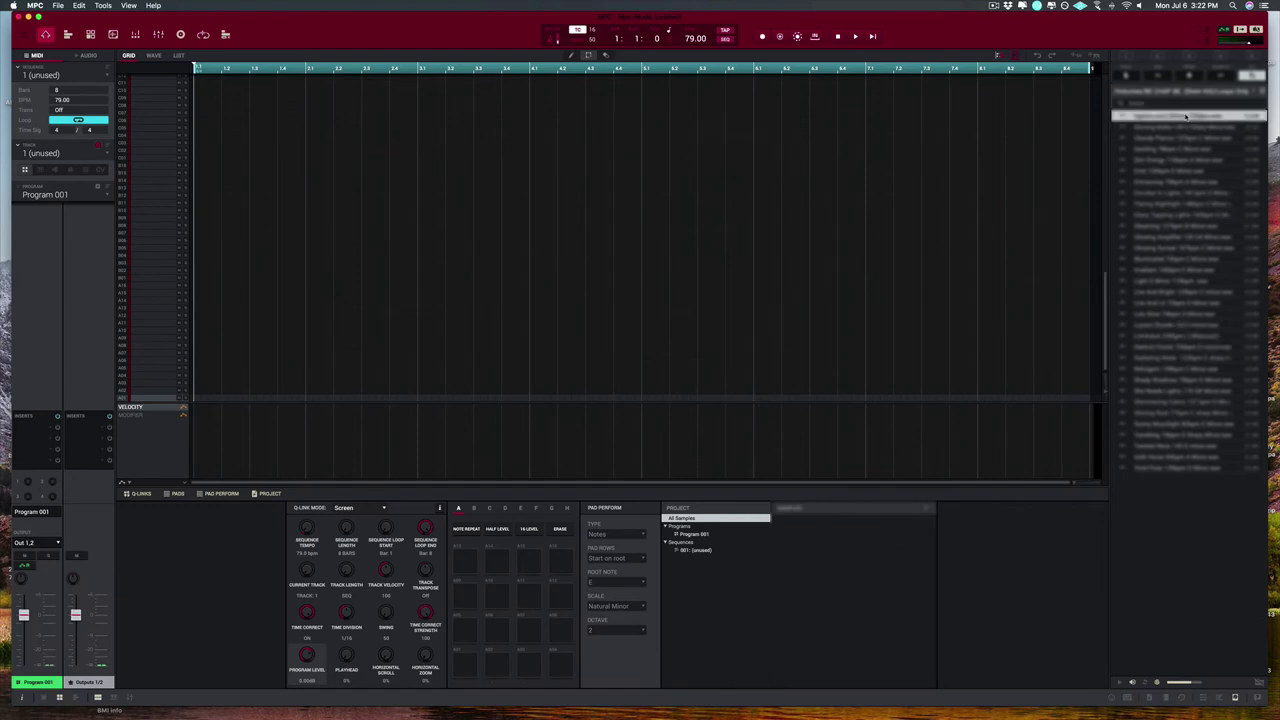
{"action": "left_click", "coordinate": [1187, 129]}
{"action": "left_click", "coordinate": [1180, 140]}
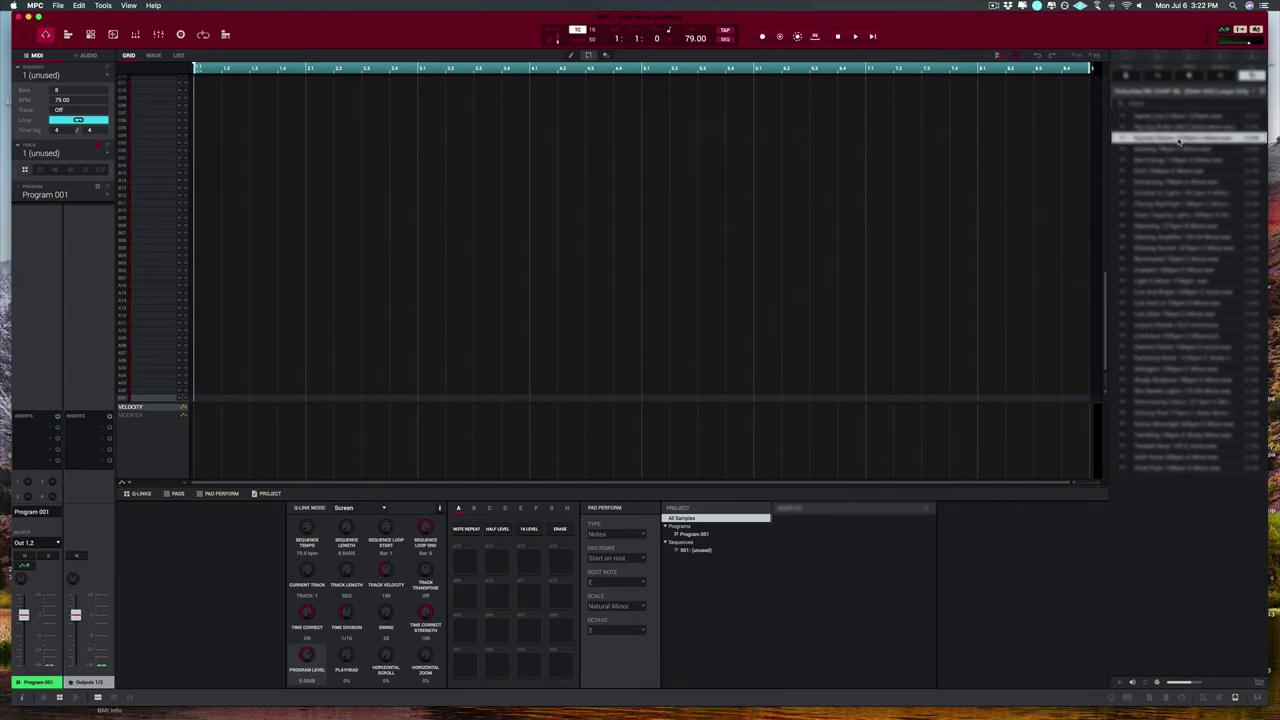
{"action": "left_click", "coordinate": [1173, 150]}
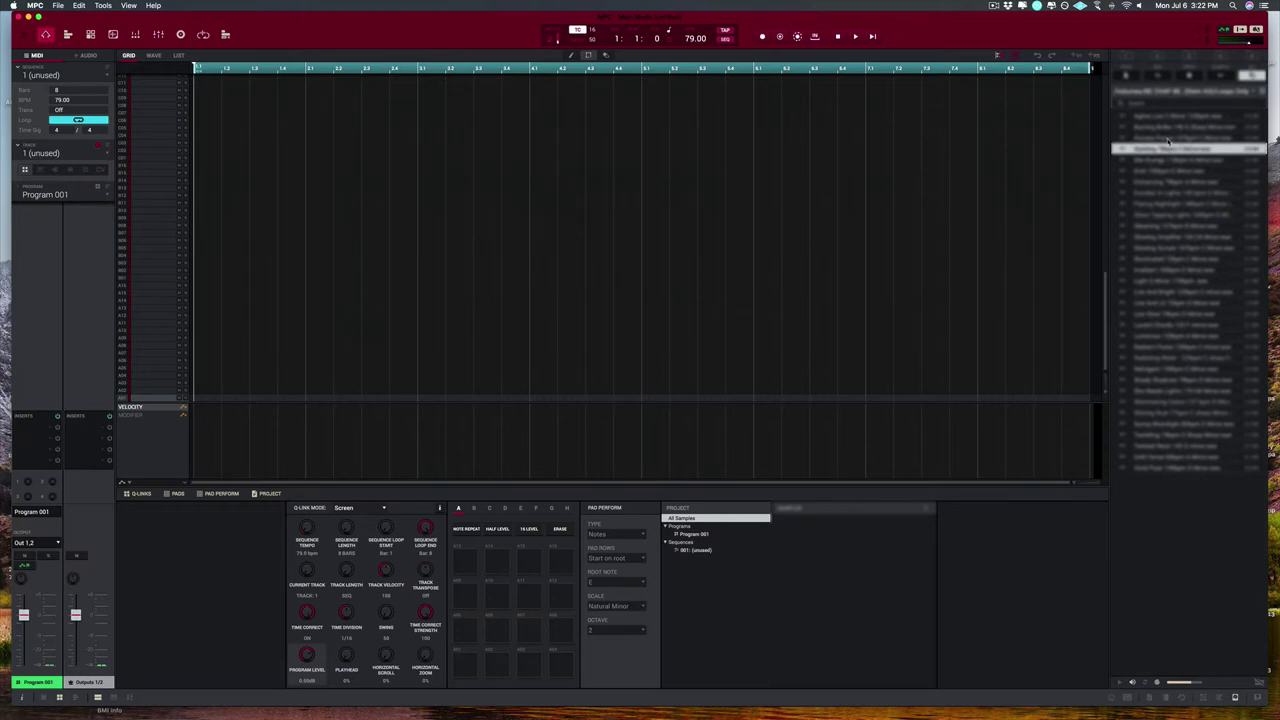
{"action": "left_click", "coordinate": [1168, 141]}
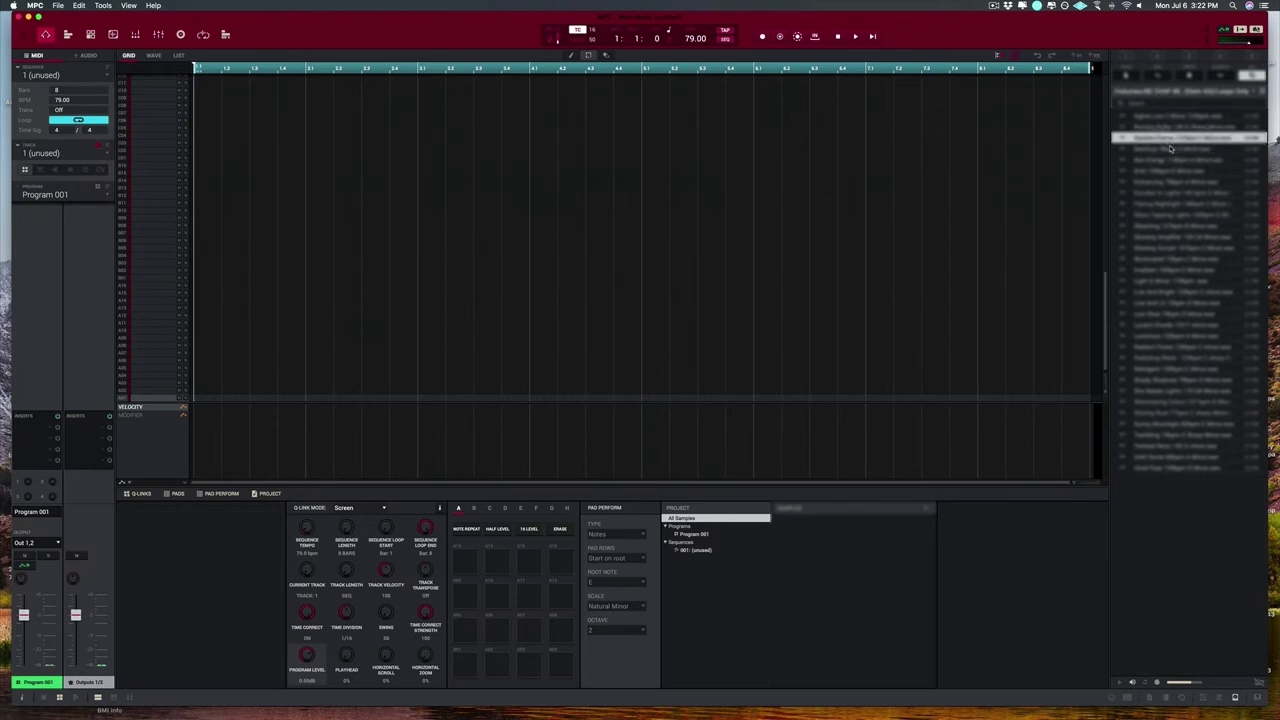
Step: Place the Dim Energy 116bpm A Minor loop on pad A10's row at the start of bar 1 and play the sequence
{"action": "left_click", "coordinate": [1161, 159]}
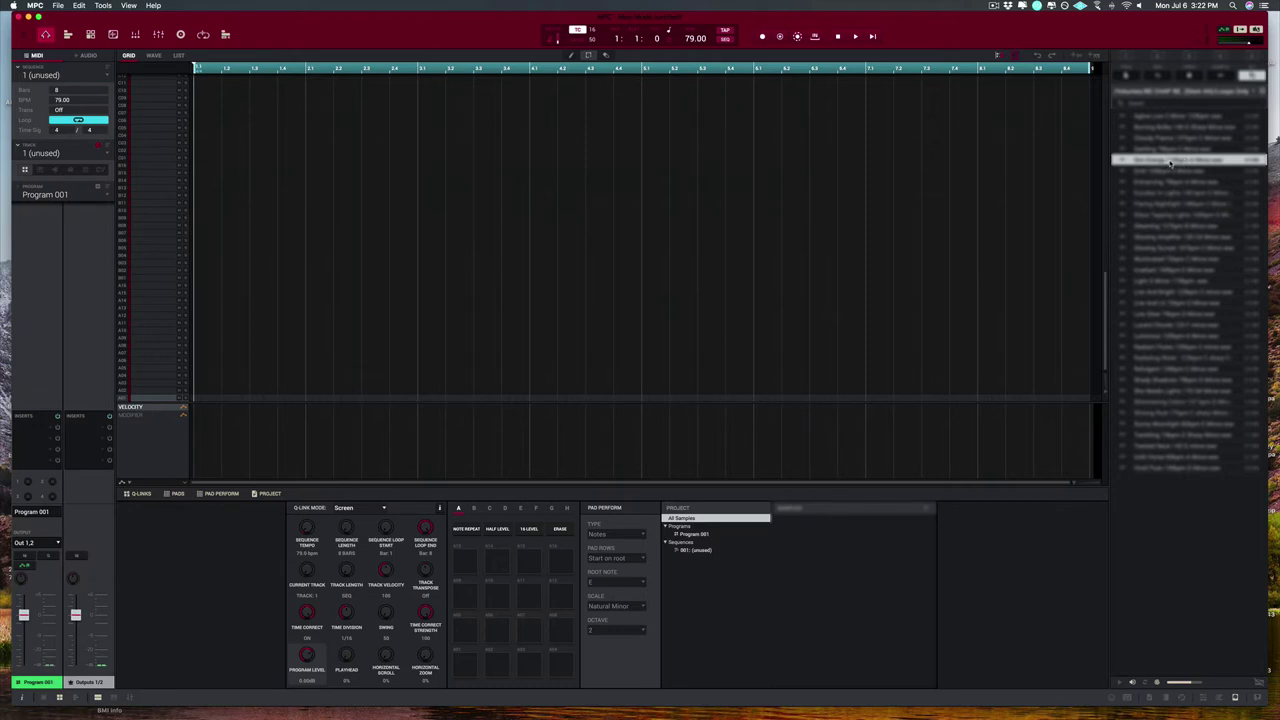
{"action": "left_click_drag", "start_coordinate": [1170, 163], "coordinate": [223, 330]}
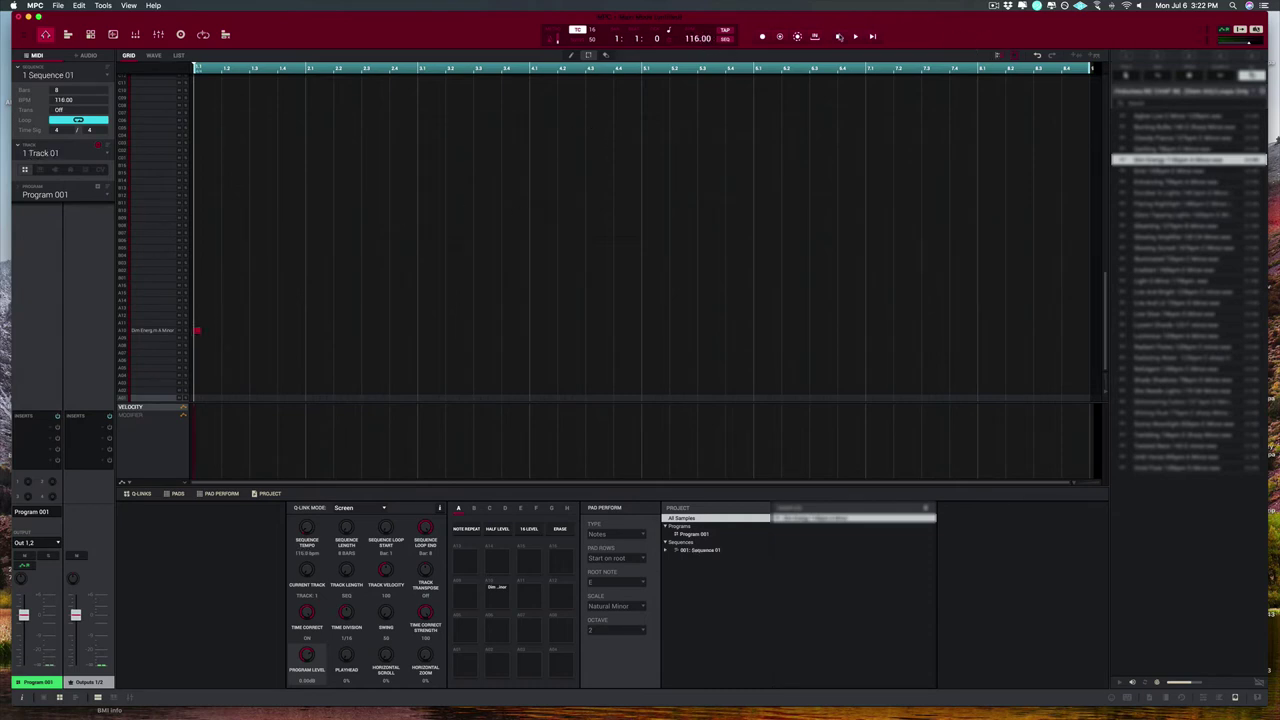
{"action": "key", "text": "space"}
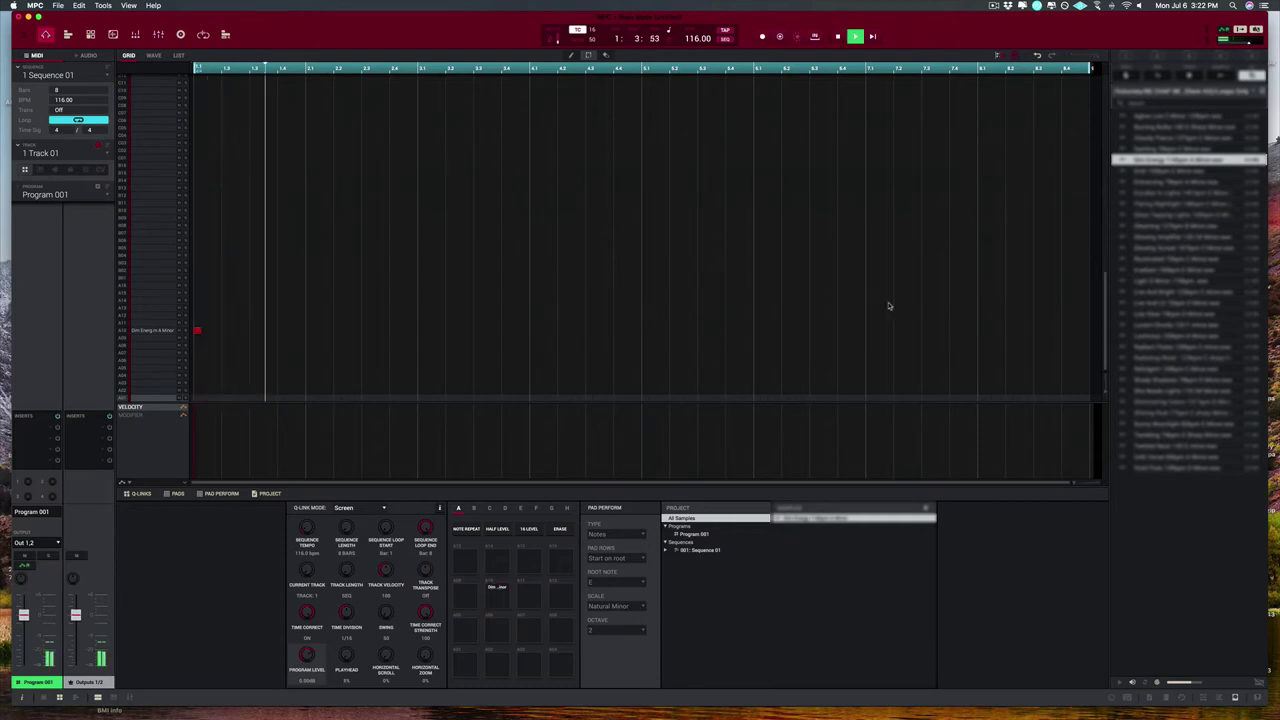
Step: Open a drum kit's clap folder from the sample library and audition several of its claps against the loop
{"action": "left_click", "coordinate": [1190, 57]}
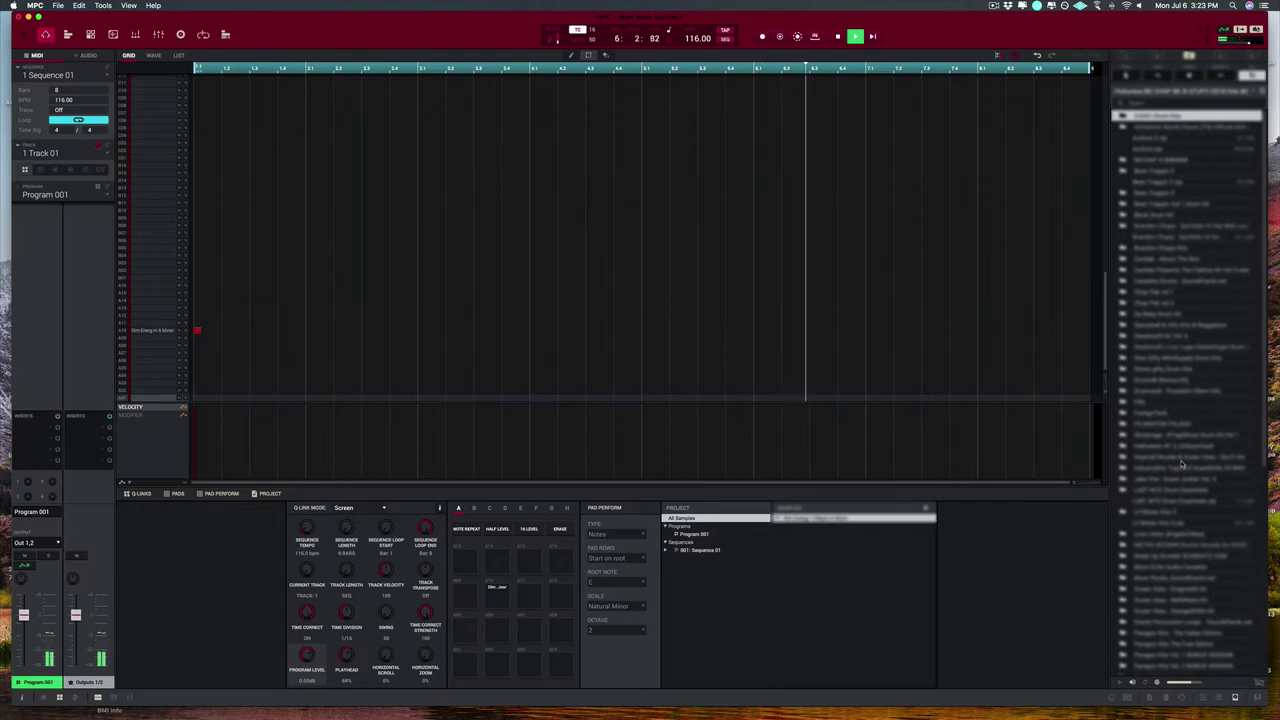
{"action": "double_click", "coordinate": [1172, 414]}
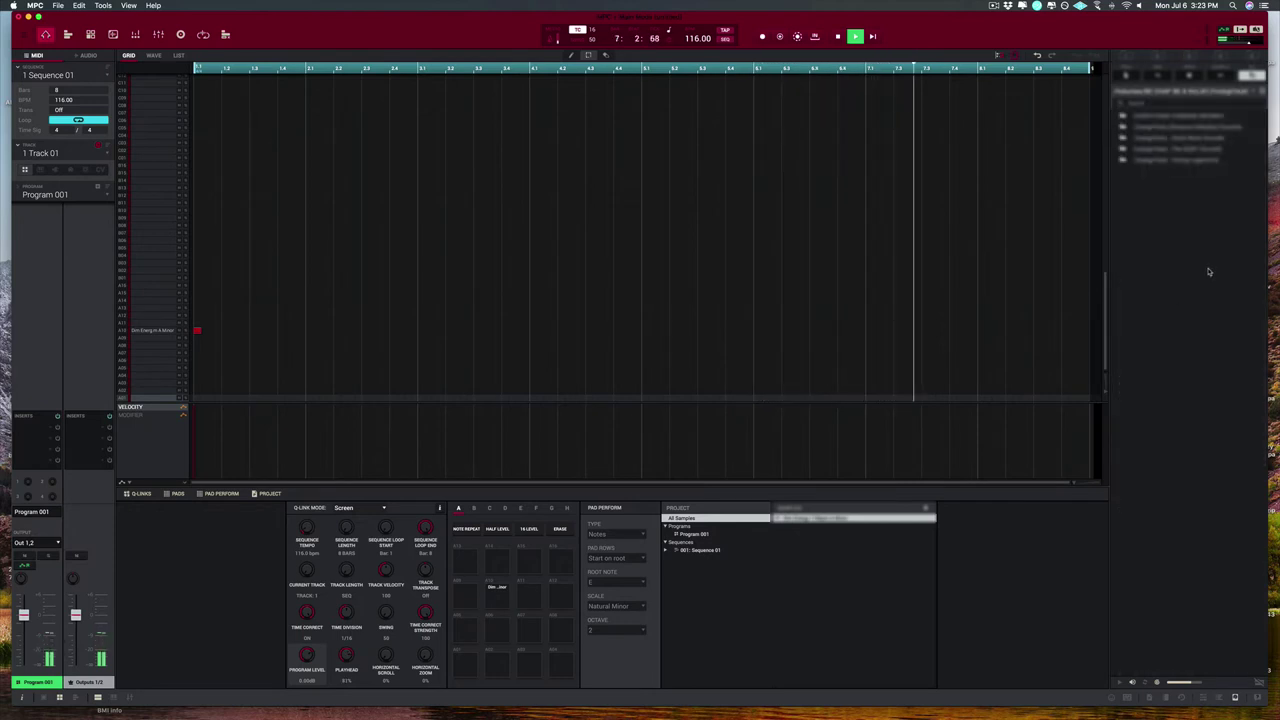
{"action": "double_click", "coordinate": [1166, 128]}
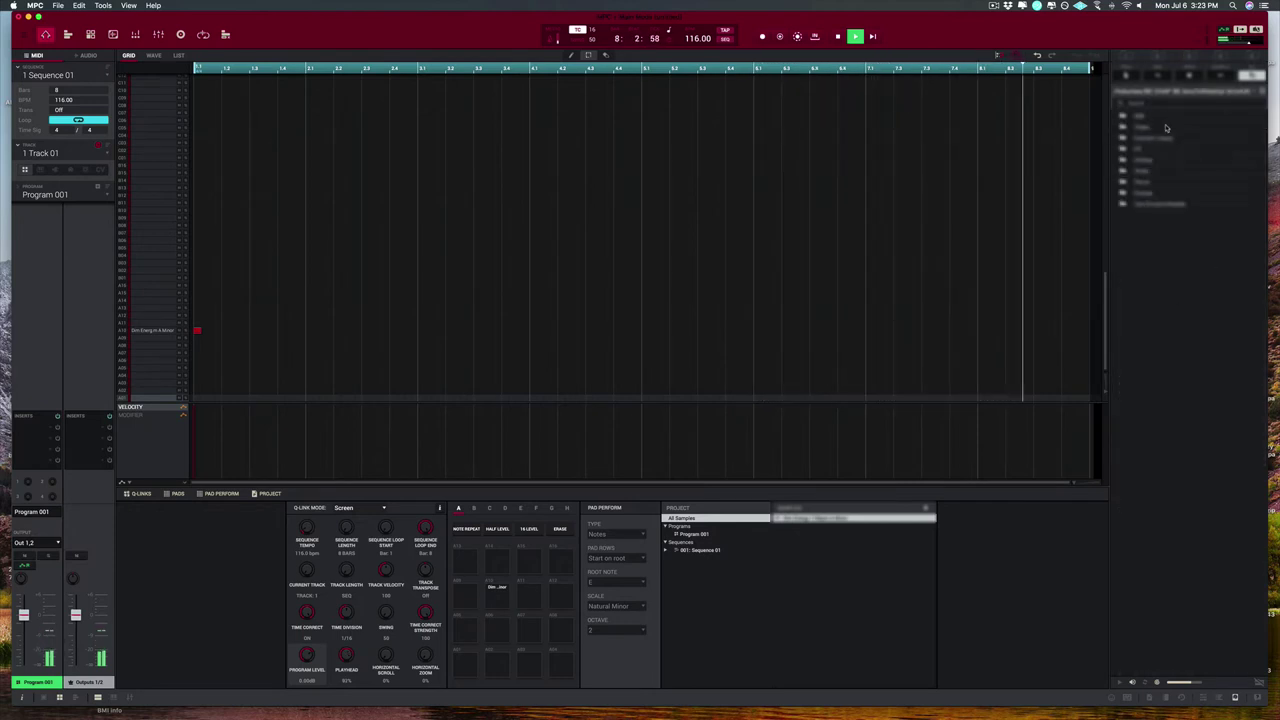
{"action": "double_click", "coordinate": [1167, 134]}
{"action": "left_click", "coordinate": [1167, 139]}
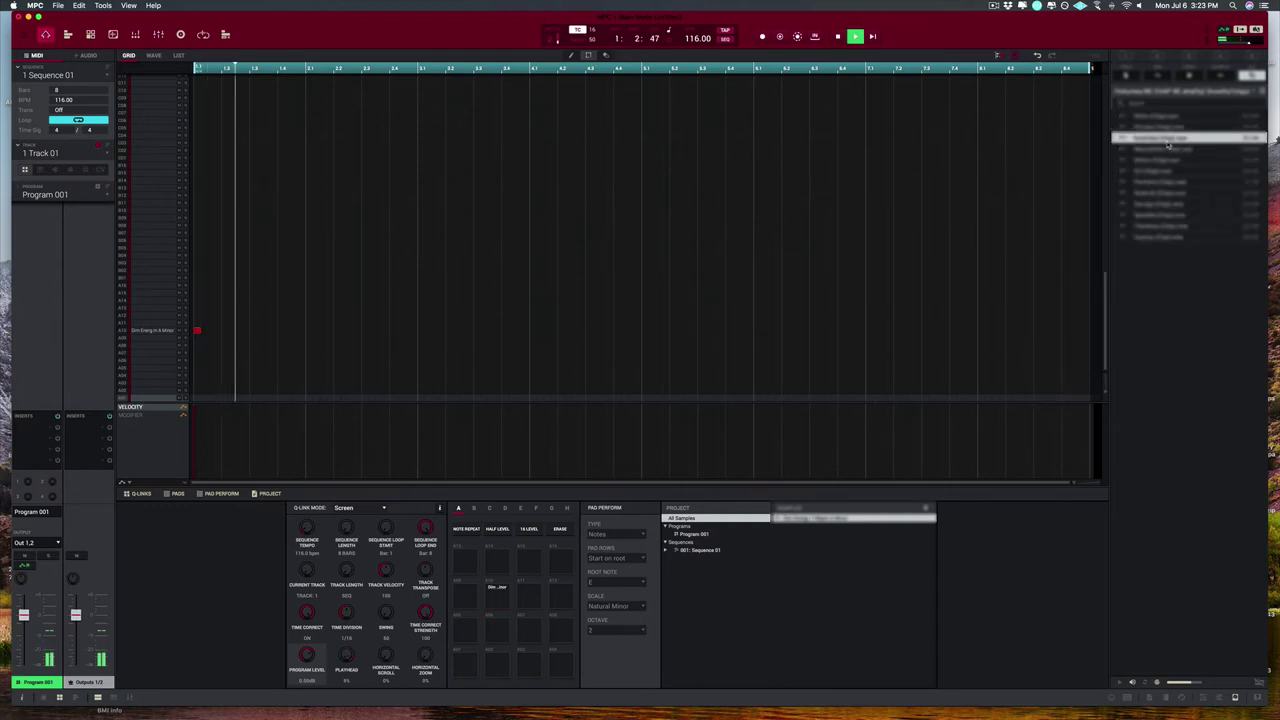
{"action": "left_click", "coordinate": [1169, 149]}
{"action": "left_click", "coordinate": [1171, 160]}
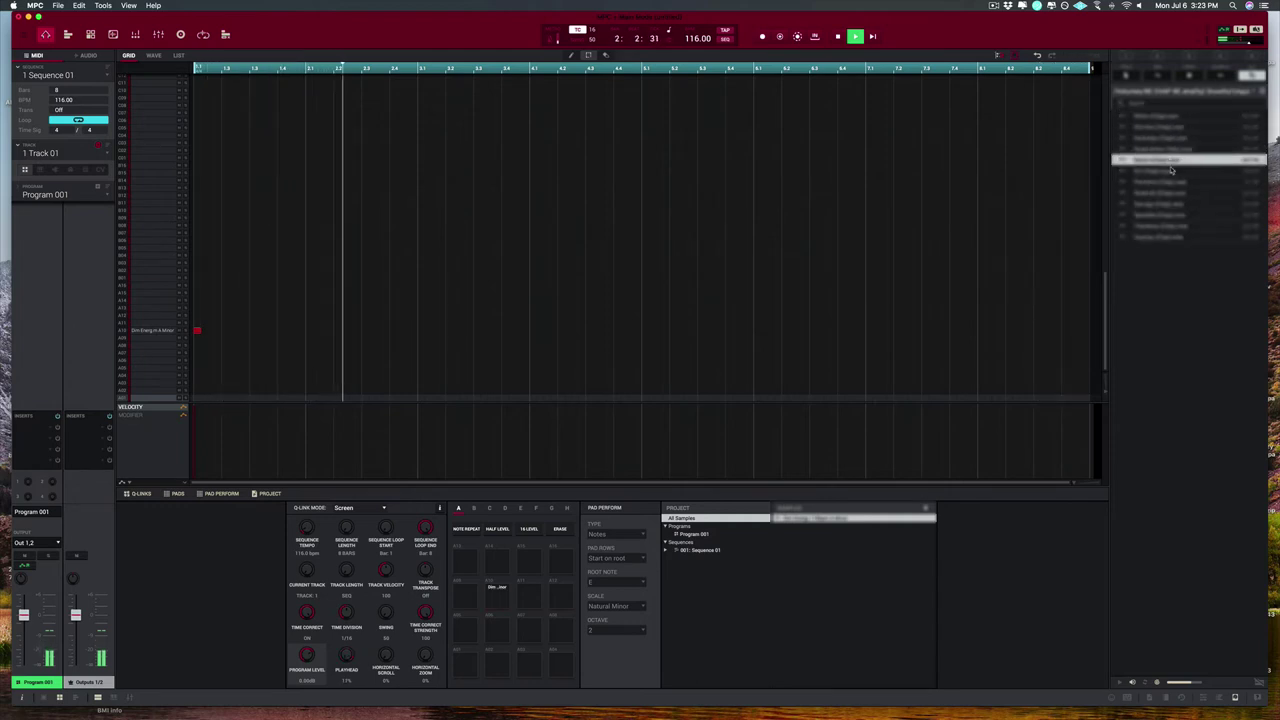
{"action": "left_click", "coordinate": [1175, 182]}
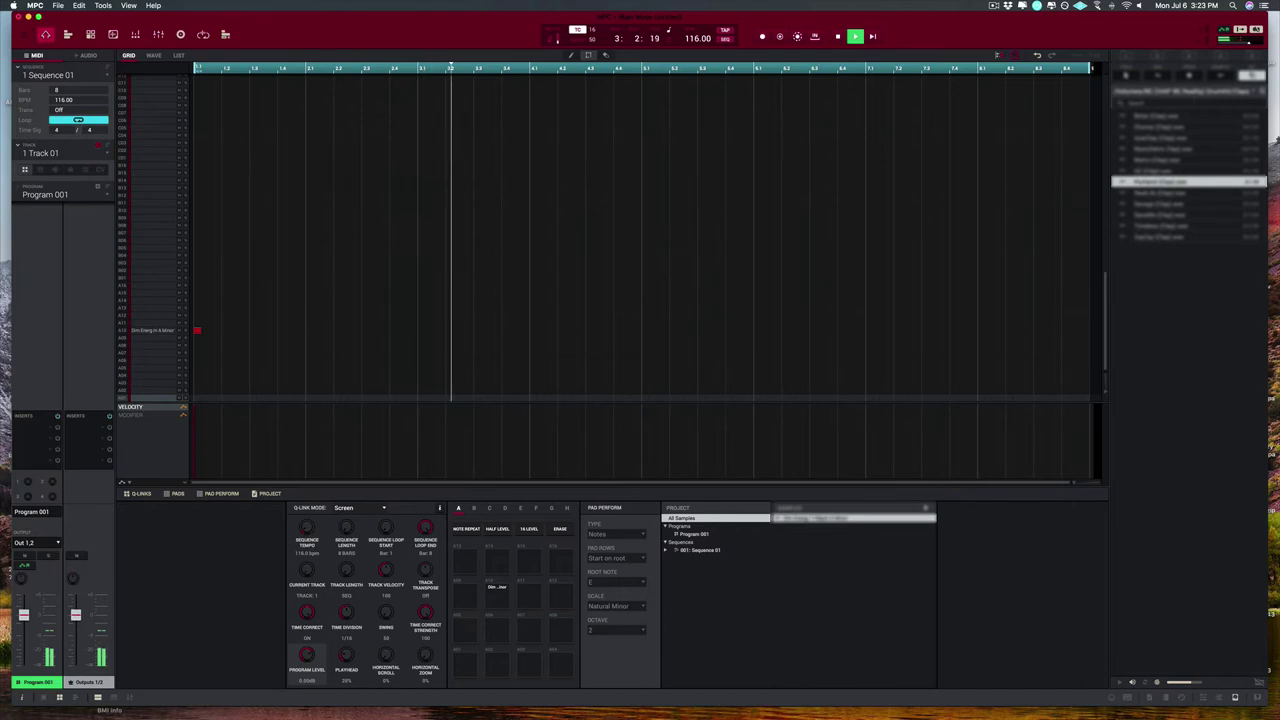
Step: Open the Purple Reign drum kit folder and audition its samples, ending with No Charge Clap
{"action": "left_click", "coordinate": [1191, 55]}
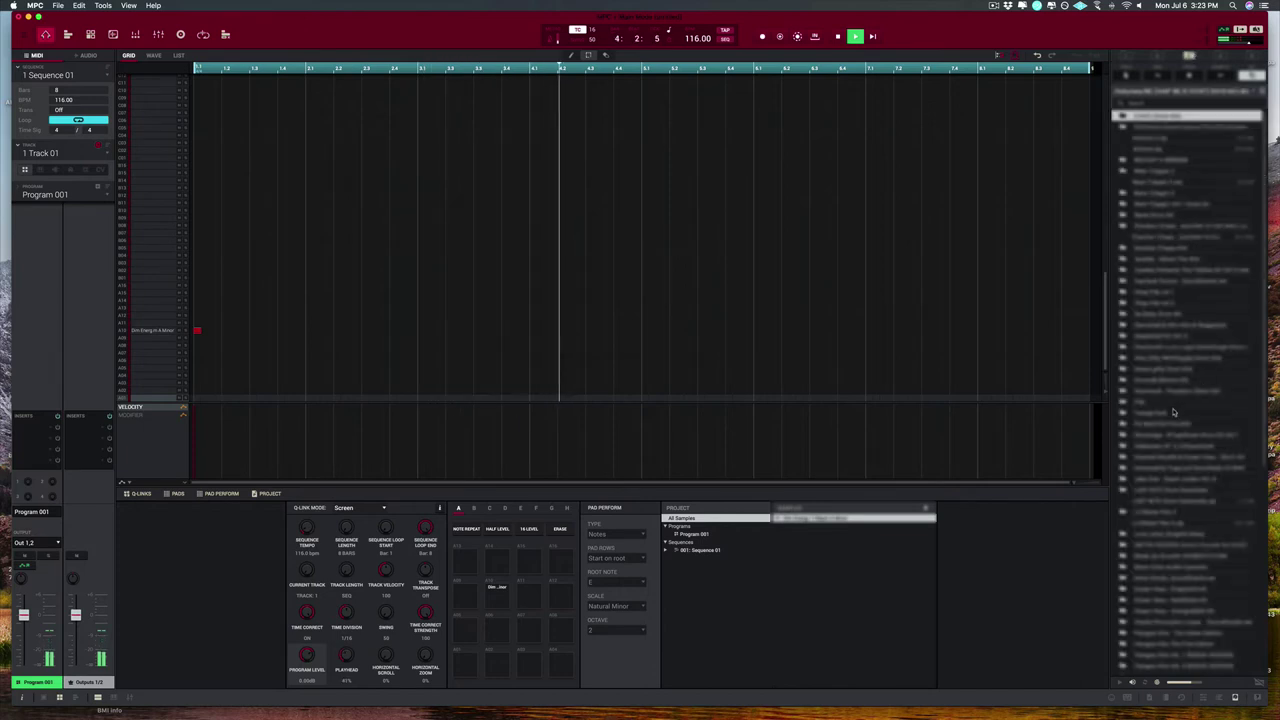
{"action": "double_click", "coordinate": [1168, 513]}
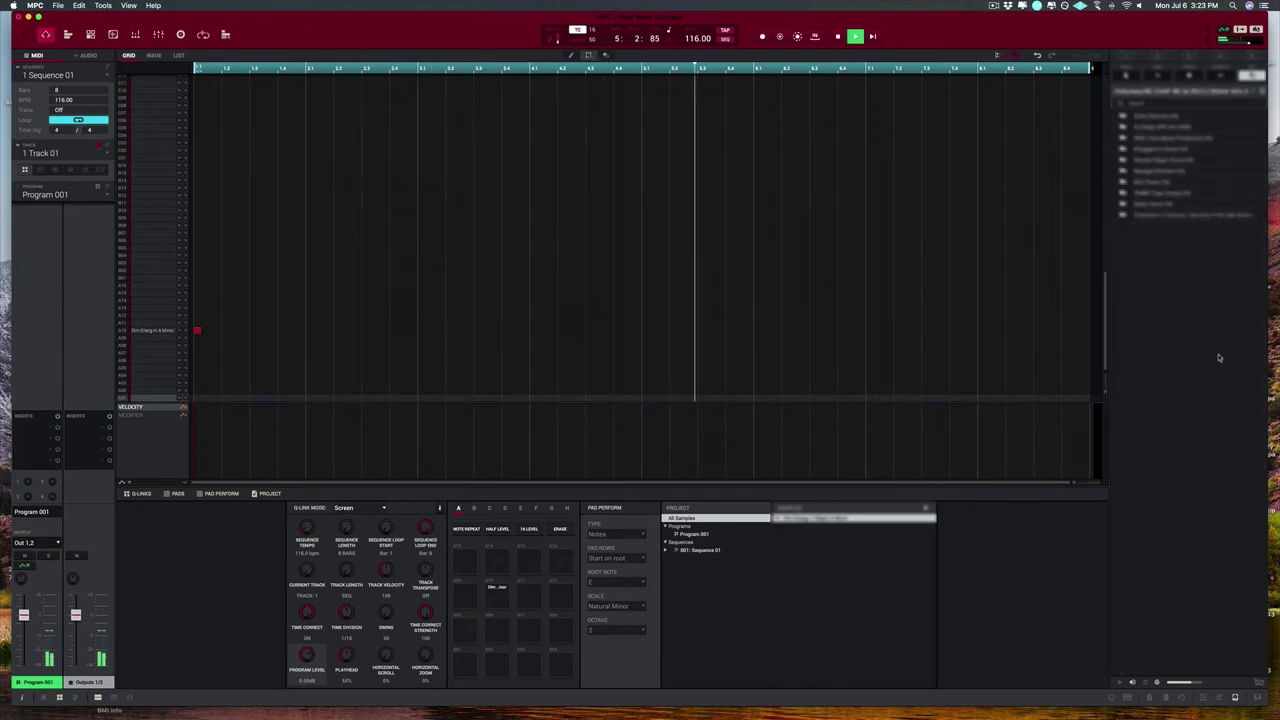
{"action": "double_click", "coordinate": [1155, 162]}
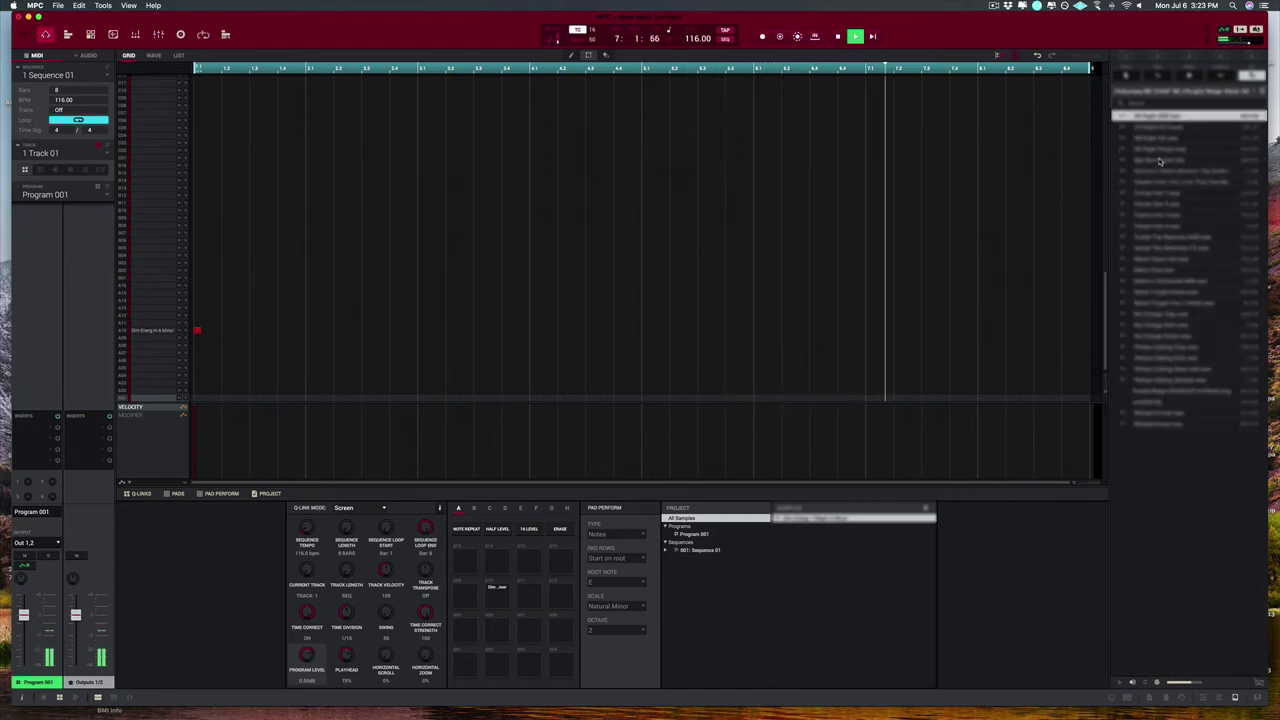
{"action": "left_click", "coordinate": [1160, 162]}
{"action": "left_click", "coordinate": [1166, 204]}
{"action": "left_click", "coordinate": [1166, 248]}
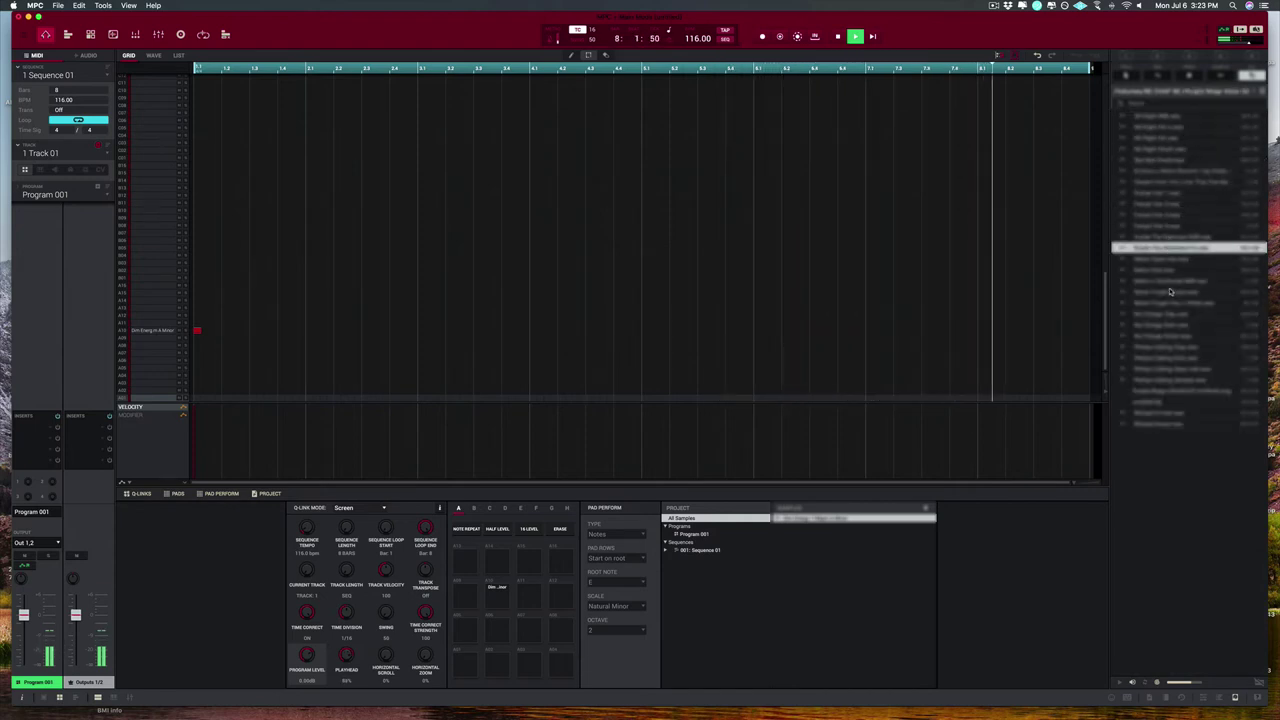
{"action": "left_click", "coordinate": [1172, 324]}
{"action": "left_click", "coordinate": [1180, 314]}
Step: Load No Charge Clap onto pad A15 and place a hit on beat 3 of each of the eight bars
{"action": "left_click_drag", "start_coordinate": [1180, 316], "coordinate": [163, 296]}
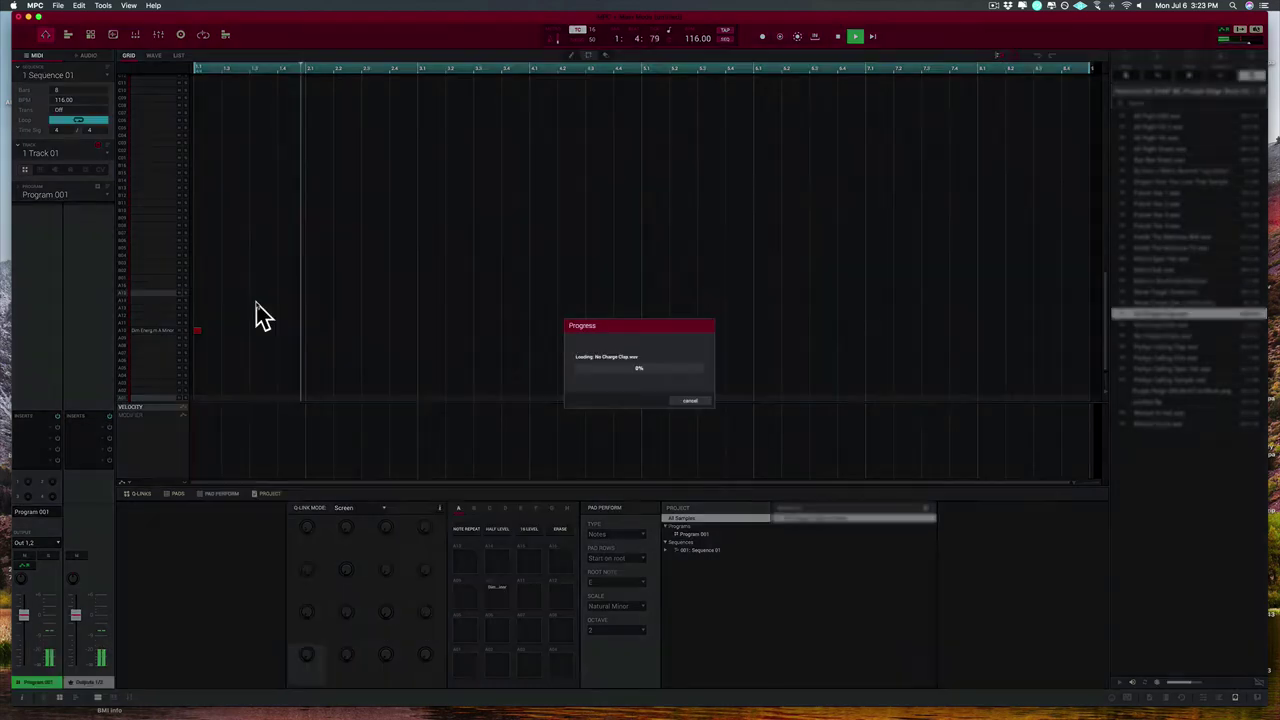
{"action": "left_click", "coordinate": [251, 292]}
{"action": "key", "text": "space"}
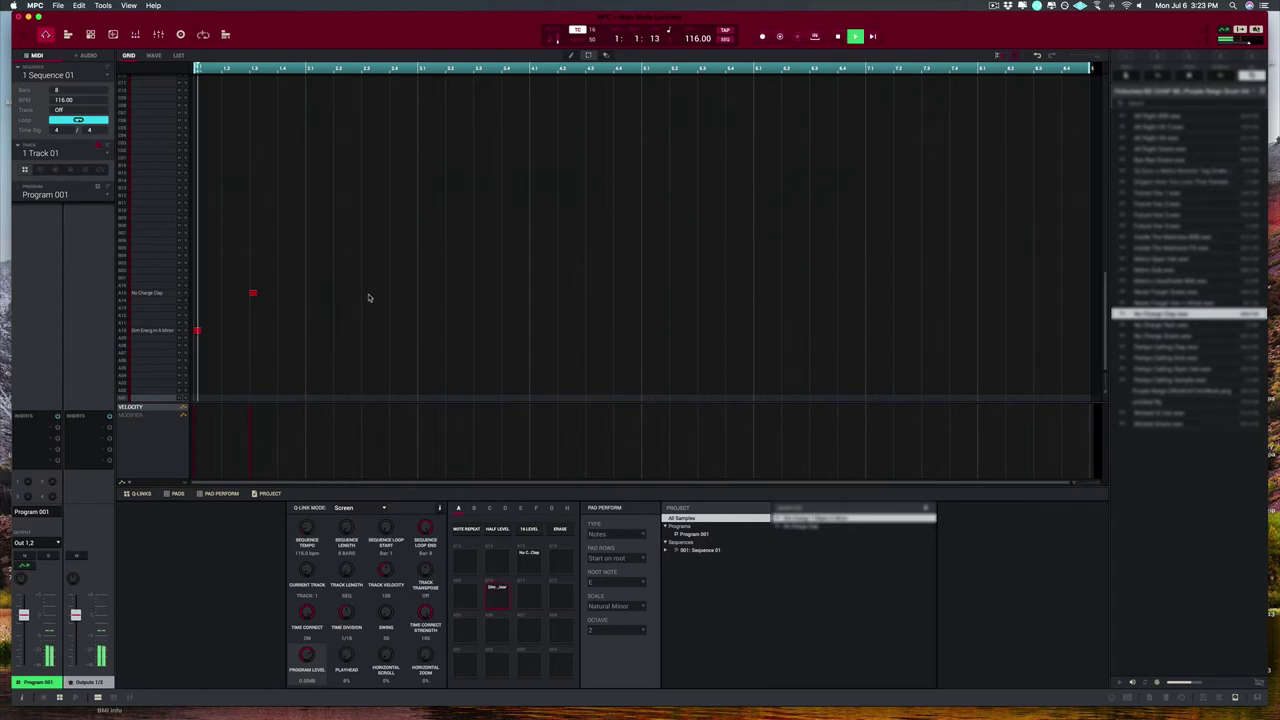
{"action": "left_click", "coordinate": [365, 292]}
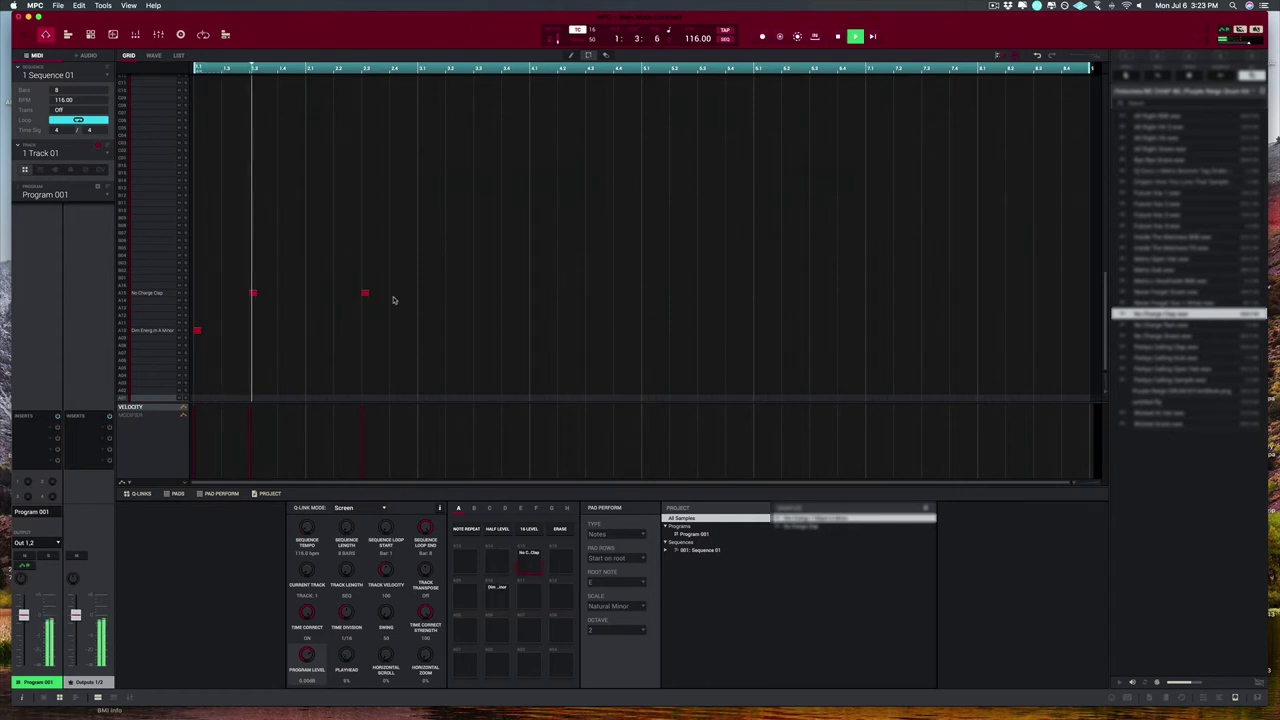
{"action": "left_click", "coordinate": [477, 292]}
{"action": "left_click", "coordinate": [589, 292]}
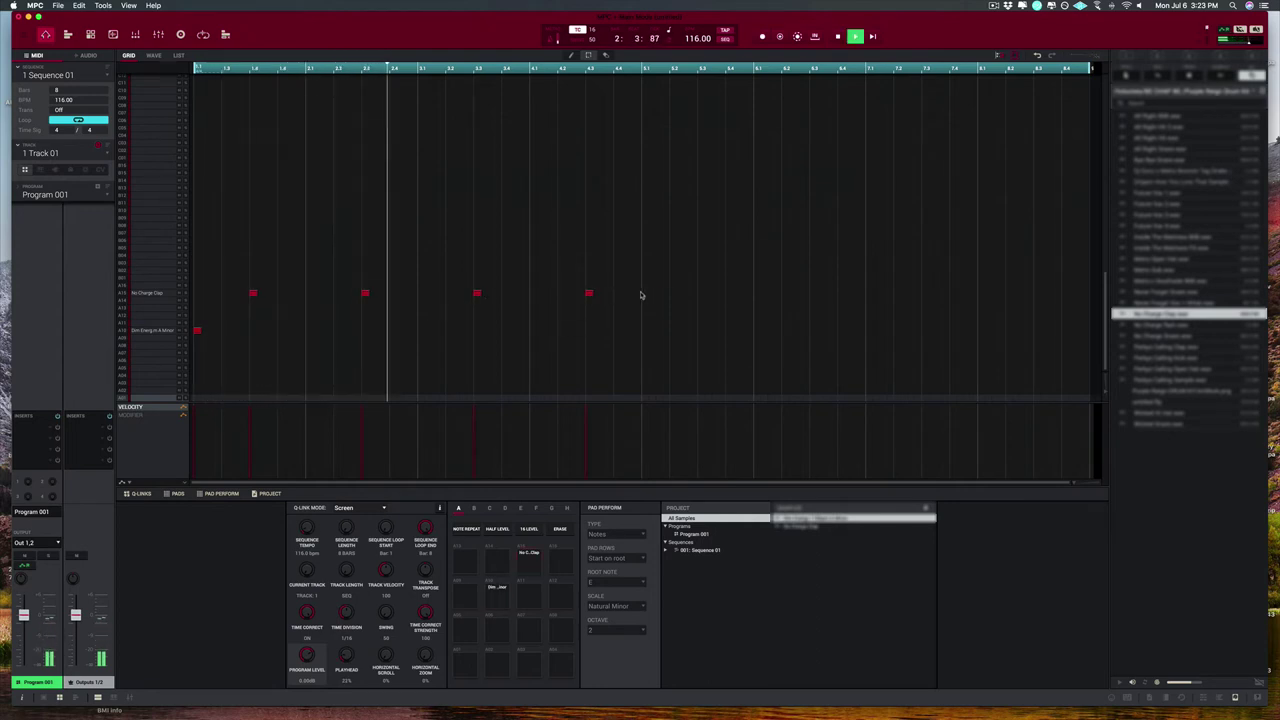
{"action": "left_click", "coordinate": [701, 292]}
{"action": "left_click", "coordinate": [813, 292]}
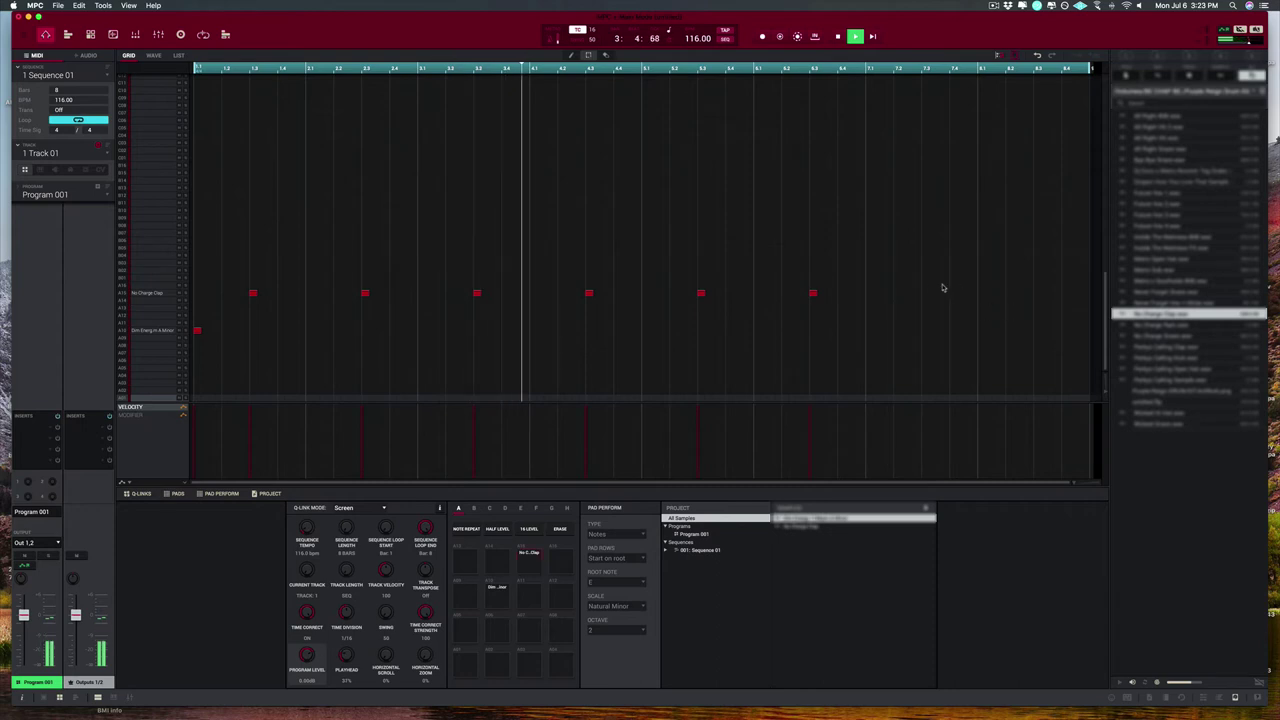
{"action": "left_click", "coordinate": [925, 292]}
{"action": "left_click", "coordinate": [1037, 292]}
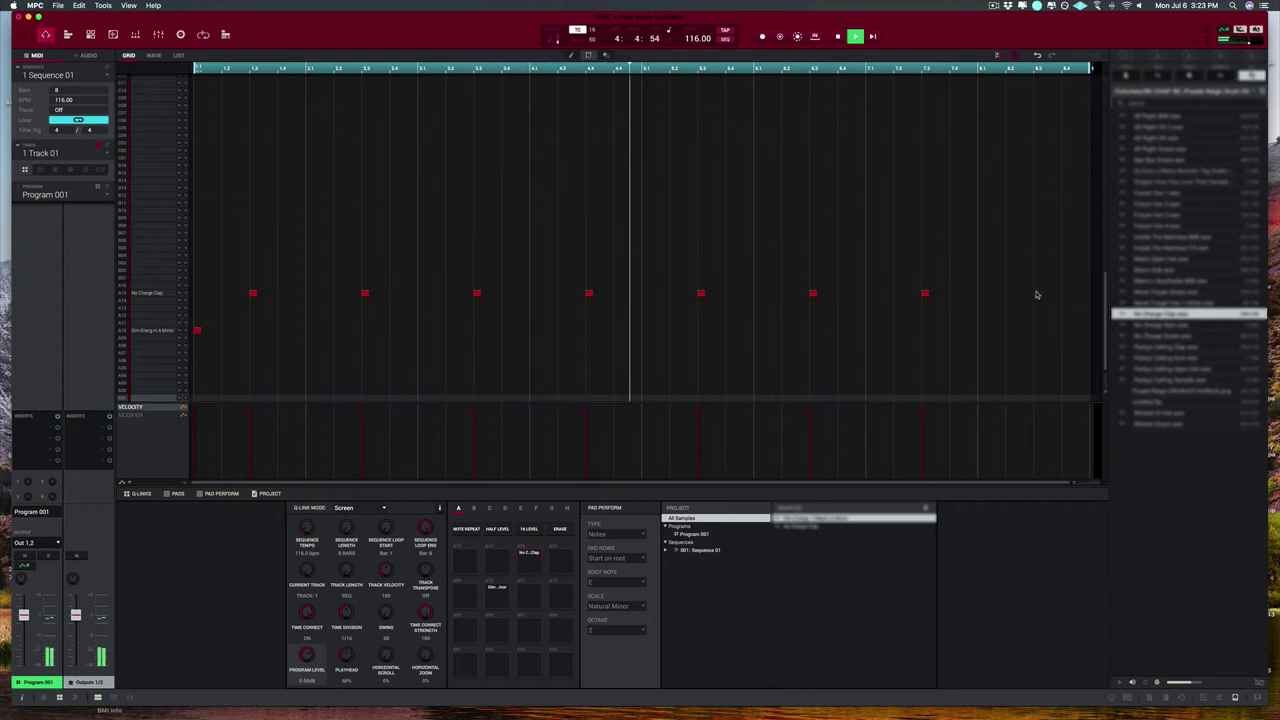
Step: Audition more Purple Reign samples against the beat, including the Perkys Calling sounds, Metro Open Hat and the All Right hits
{"action": "left_click", "coordinate": [1189, 369]}
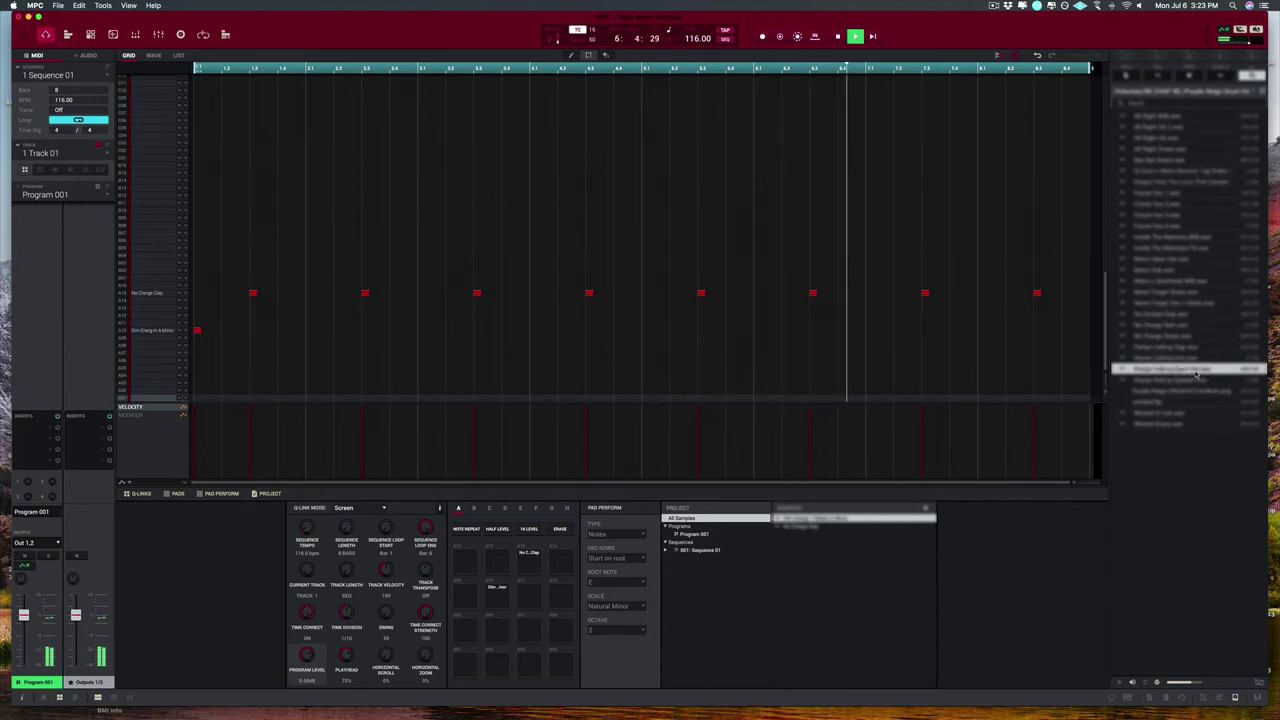
{"action": "left_click", "coordinate": [1198, 380]}
{"action": "left_click", "coordinate": [1191, 357]}
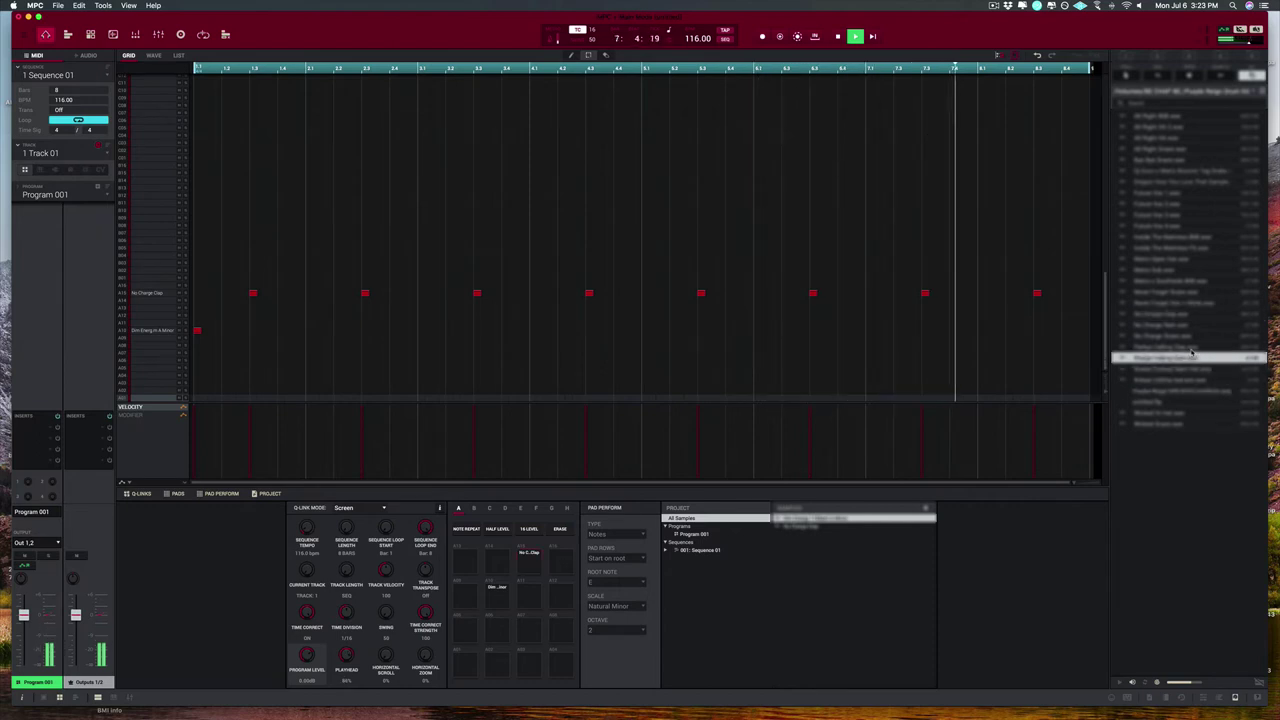
{"action": "left_click", "coordinate": [1187, 347]}
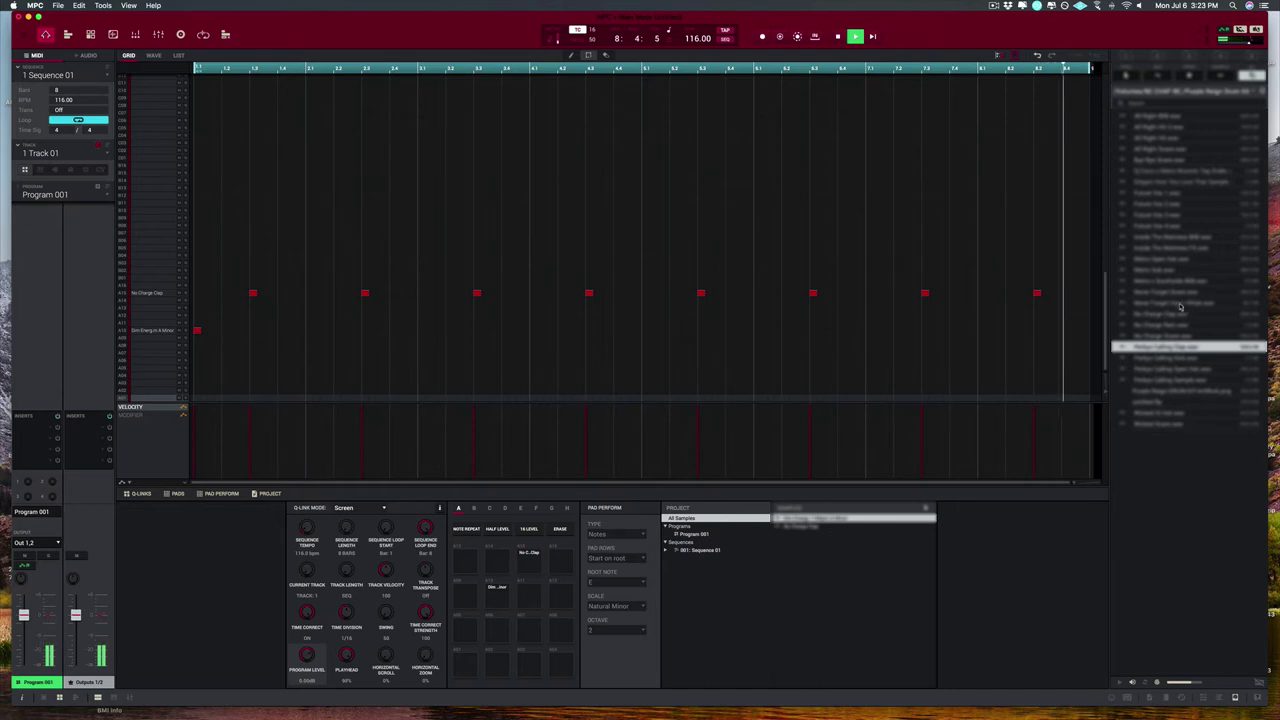
{"action": "left_click", "coordinate": [1170, 259]}
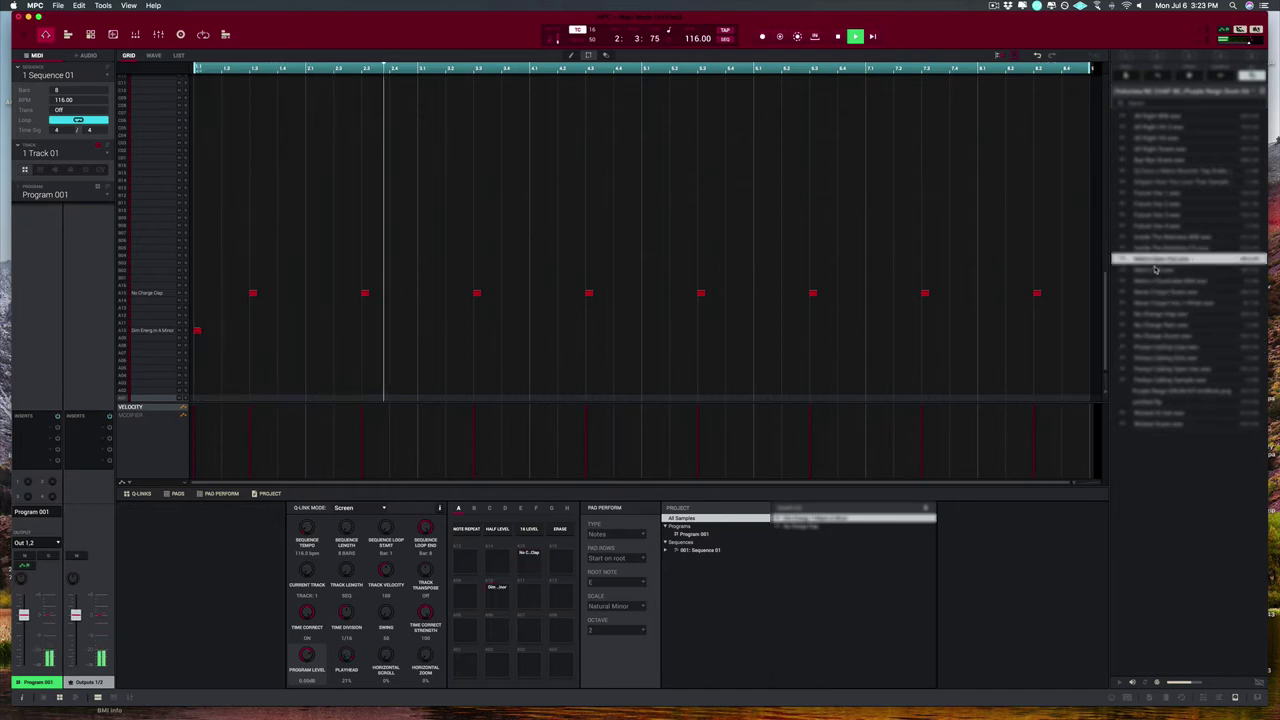
{"action": "left_click", "coordinate": [1176, 139]}
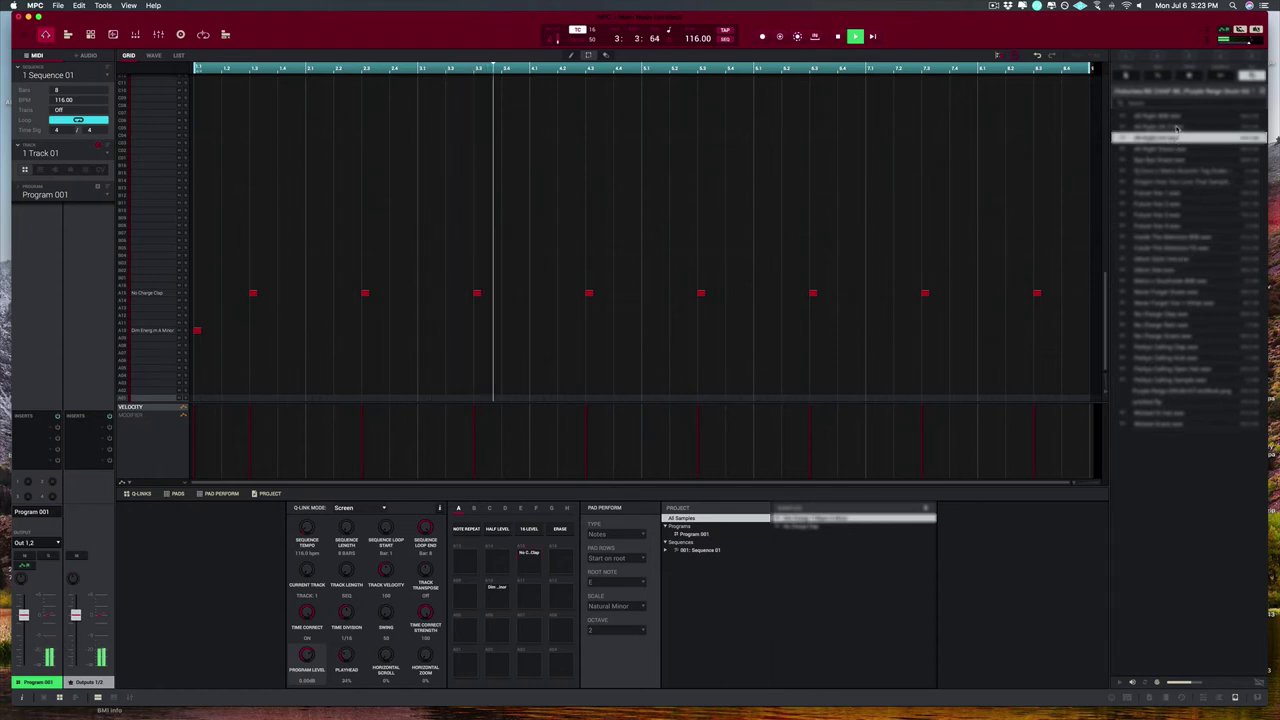
{"action": "key", "text": "Up"}
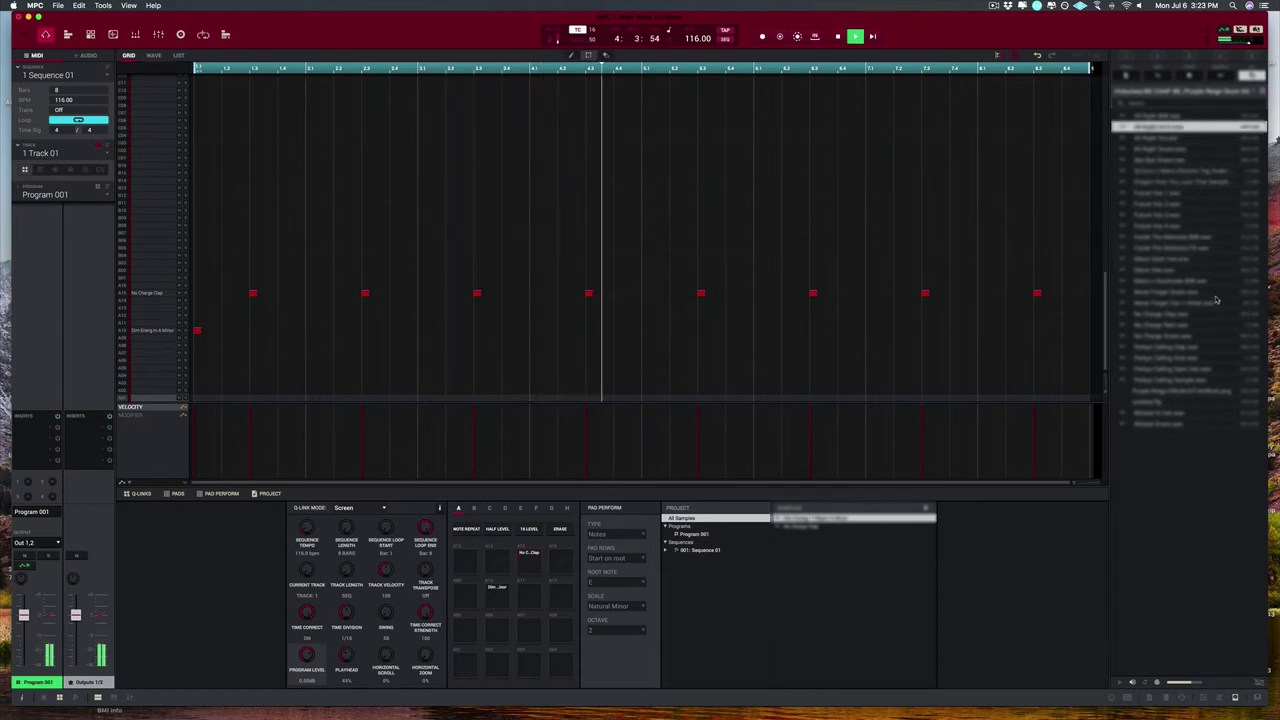
Step: Load Wicked Hi Hat onto pad A13 and fill its row with eighth-note hits across all eight bars
{"action": "left_click", "coordinate": [1178, 414]}
{"action": "left_click_drag", "start_coordinate": [1178, 414], "coordinate": [177, 314]}
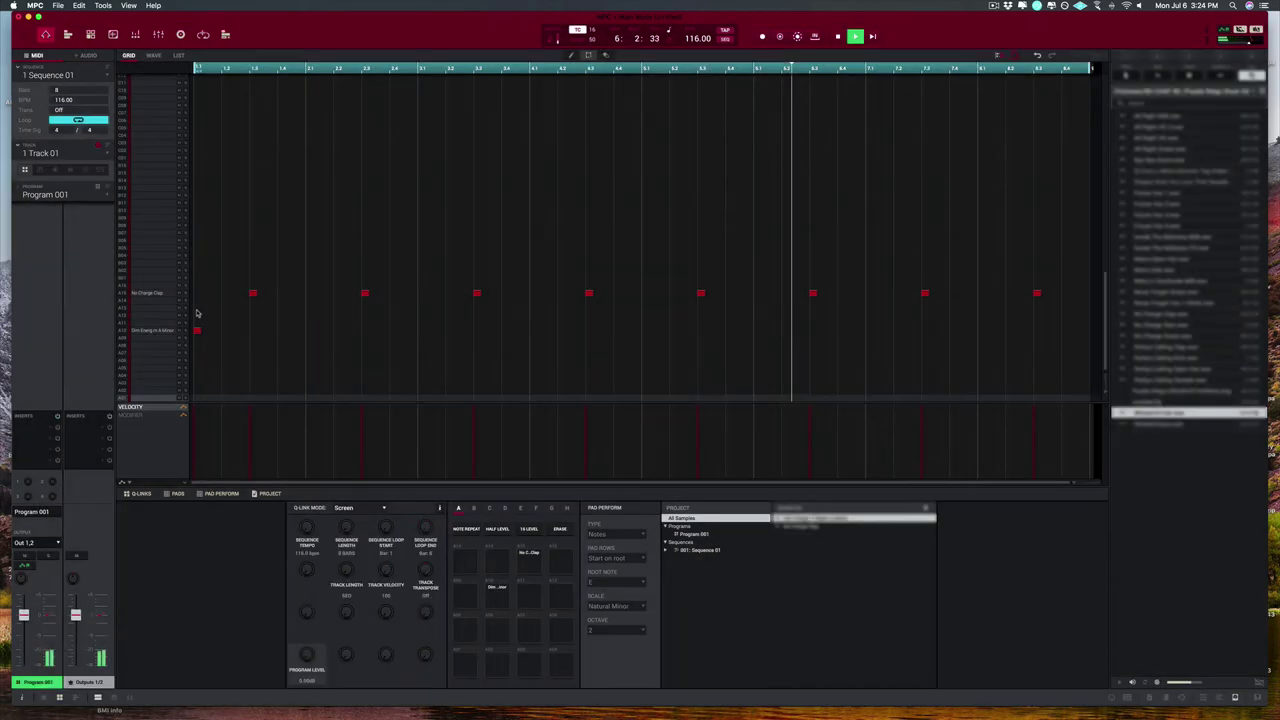
{"action": "double_click", "coordinate": [198, 310]}
{"action": "double_click", "coordinate": [210, 310]}
{"action": "double_click", "coordinate": [224, 310]}
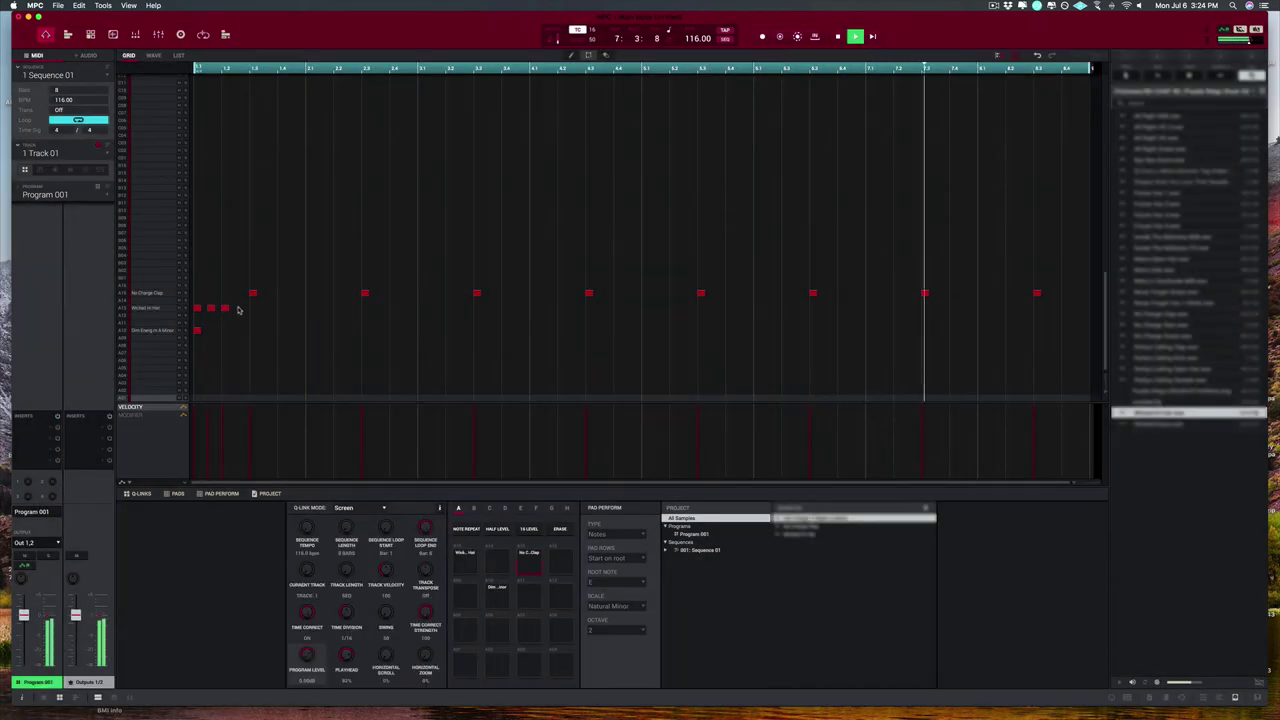
{"action": "double_click", "coordinate": [239, 310]}
{"action": "left_click_drag", "start_coordinate": [252, 312], "coordinate": [309, 309]}
{"action": "double_click", "coordinate": [253, 293]}
{"action": "left_click_drag", "start_coordinate": [309, 309], "coordinate": [983, 317]}
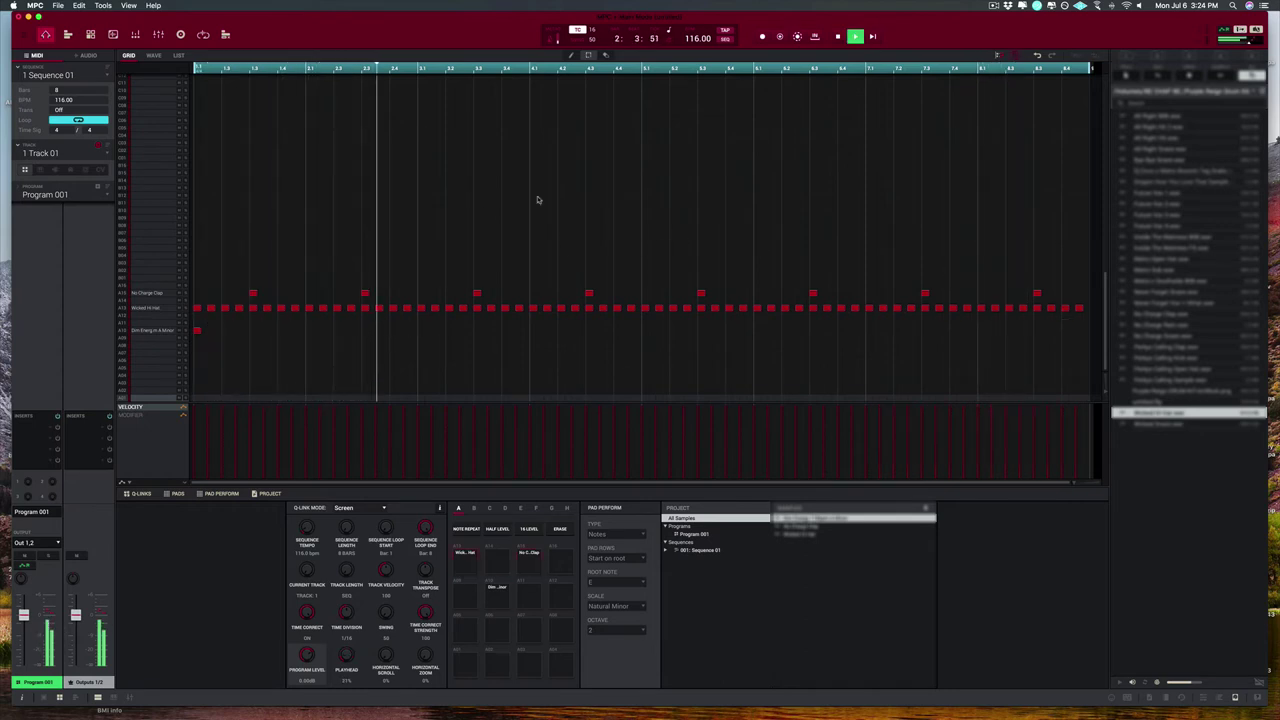
Step: Set the time division to 32T and add quick hi-hat hits leading into beat 3 of bars 2 and 4
{"action": "left_click", "coordinate": [595, 43]}
{"action": "left_click", "coordinate": [598, 166]}
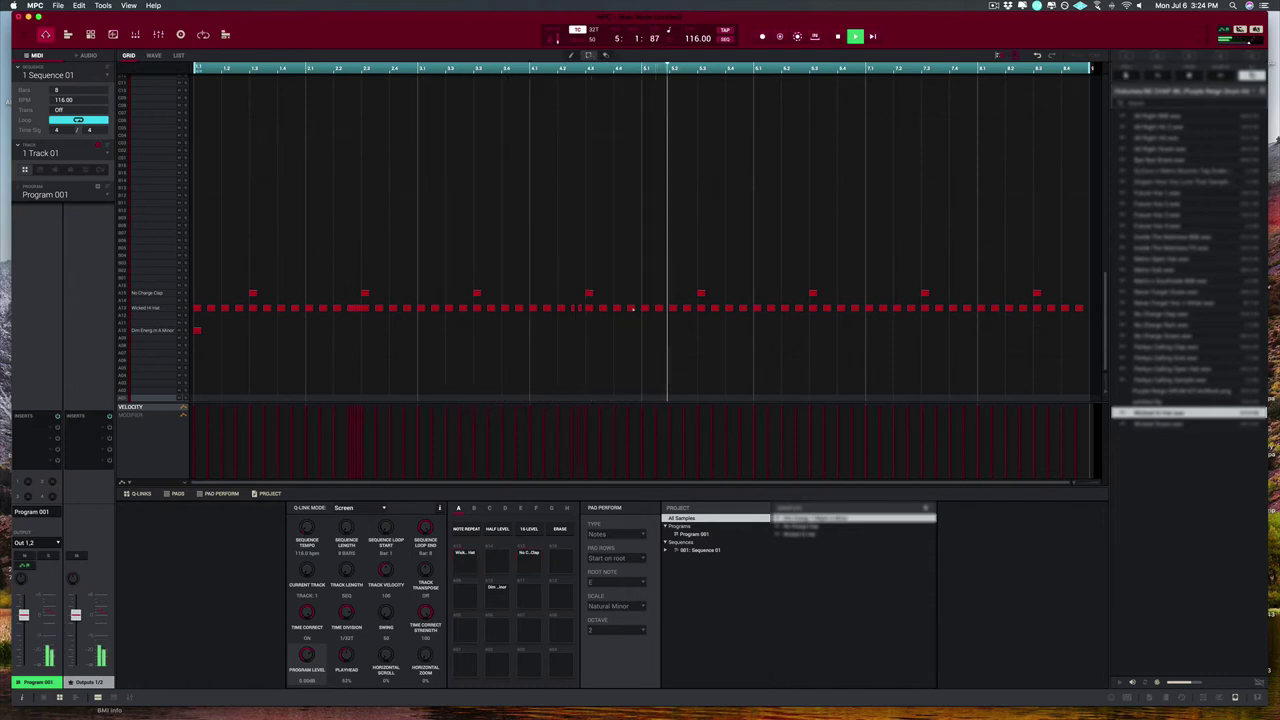
{"action": "key", "text": "space"}
Step: Set the time division to 64T, turn the last hi-hat hit of bar 4 into a rapid roll, and play it back
{"action": "left_click", "coordinate": [597, 30]}
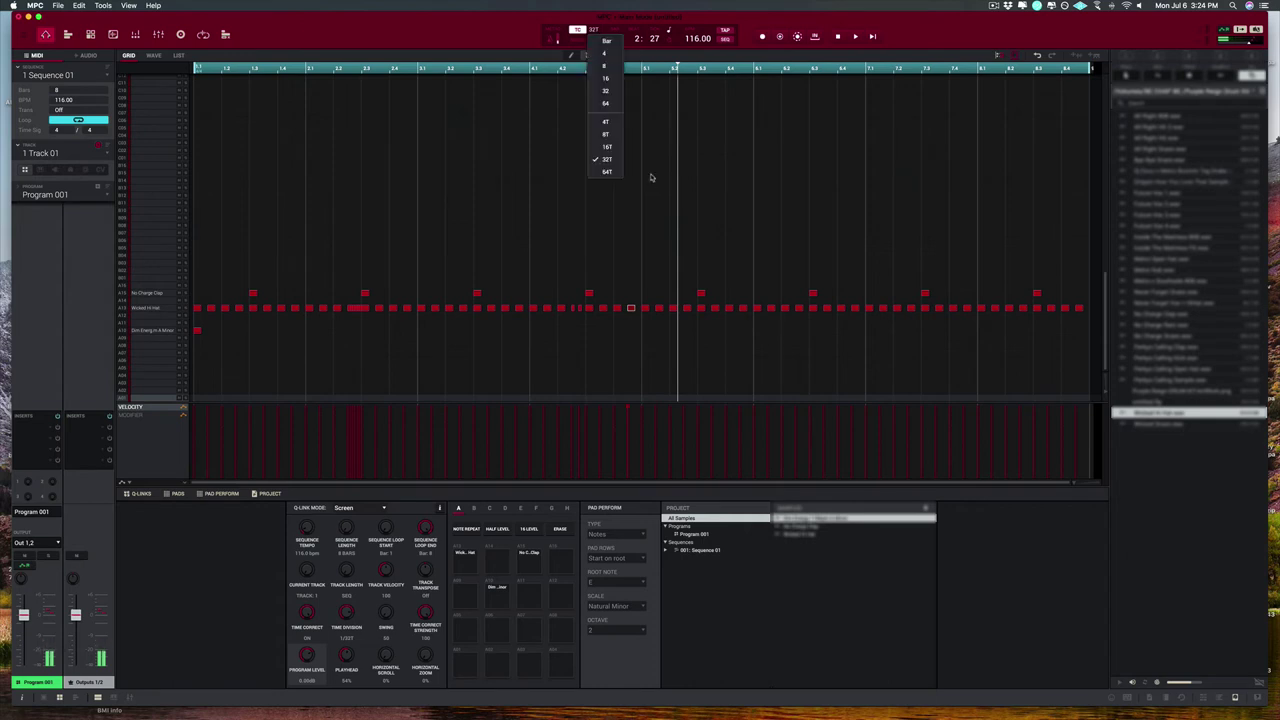
{"action": "left_click", "coordinate": [606, 172]}
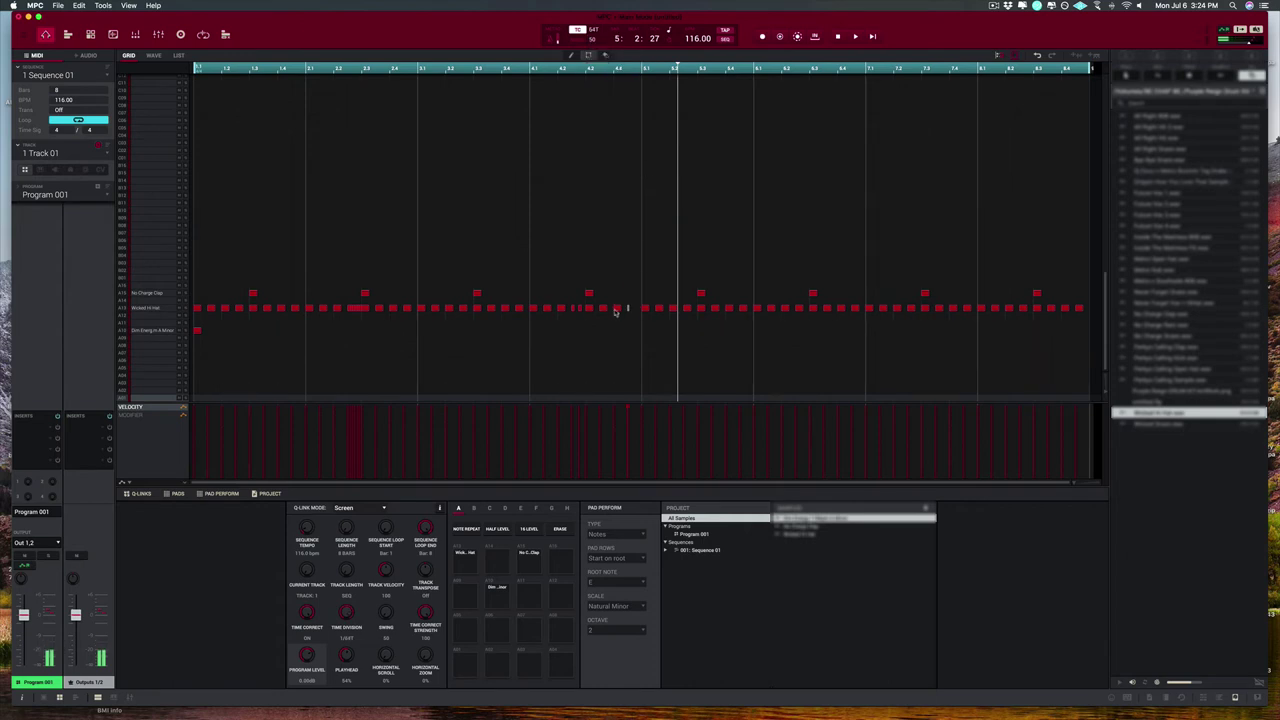
{"action": "left_click_drag", "start_coordinate": [1077, 484], "coordinate": [1082, 485]}
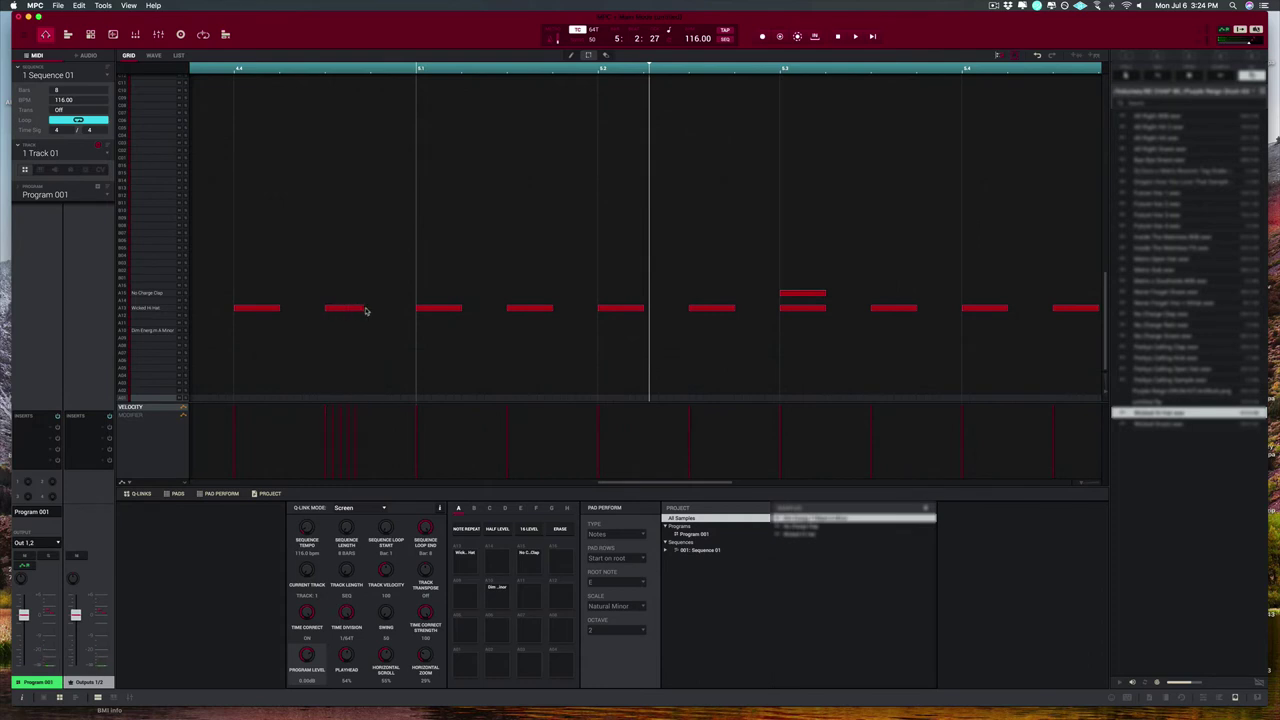
{"action": "key", "text": "space"}
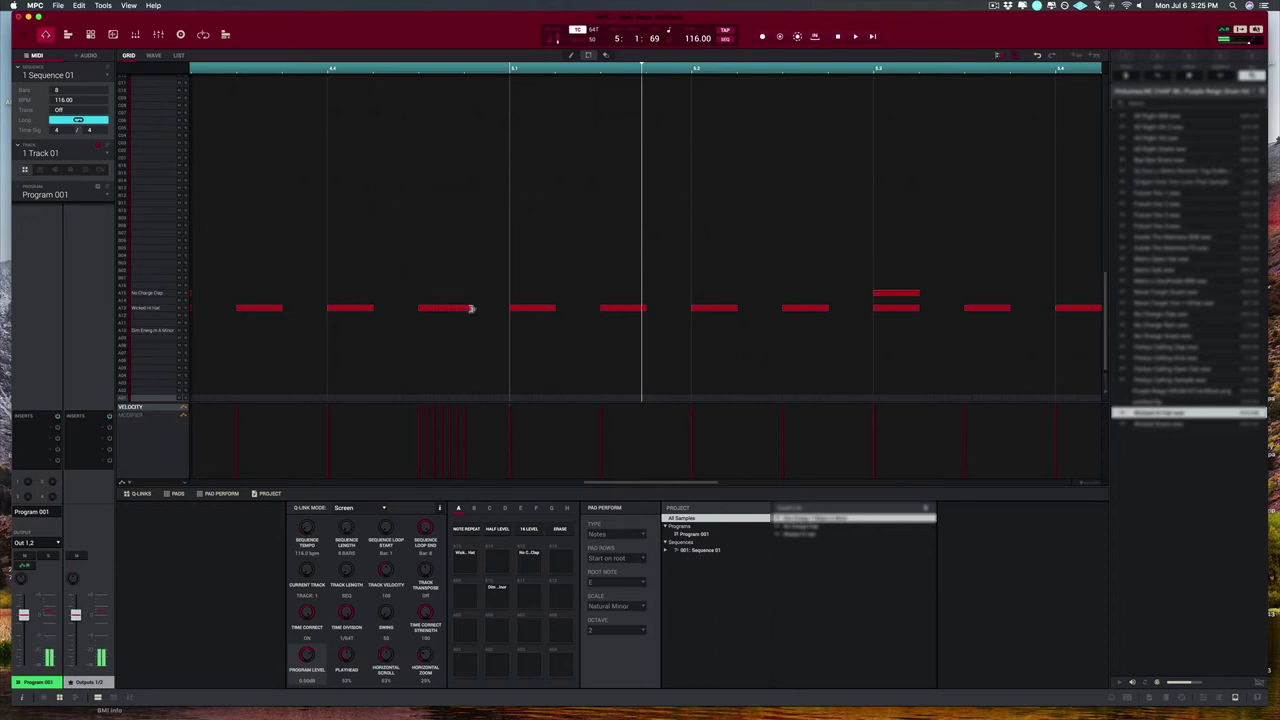
{"action": "key", "text": "space"}
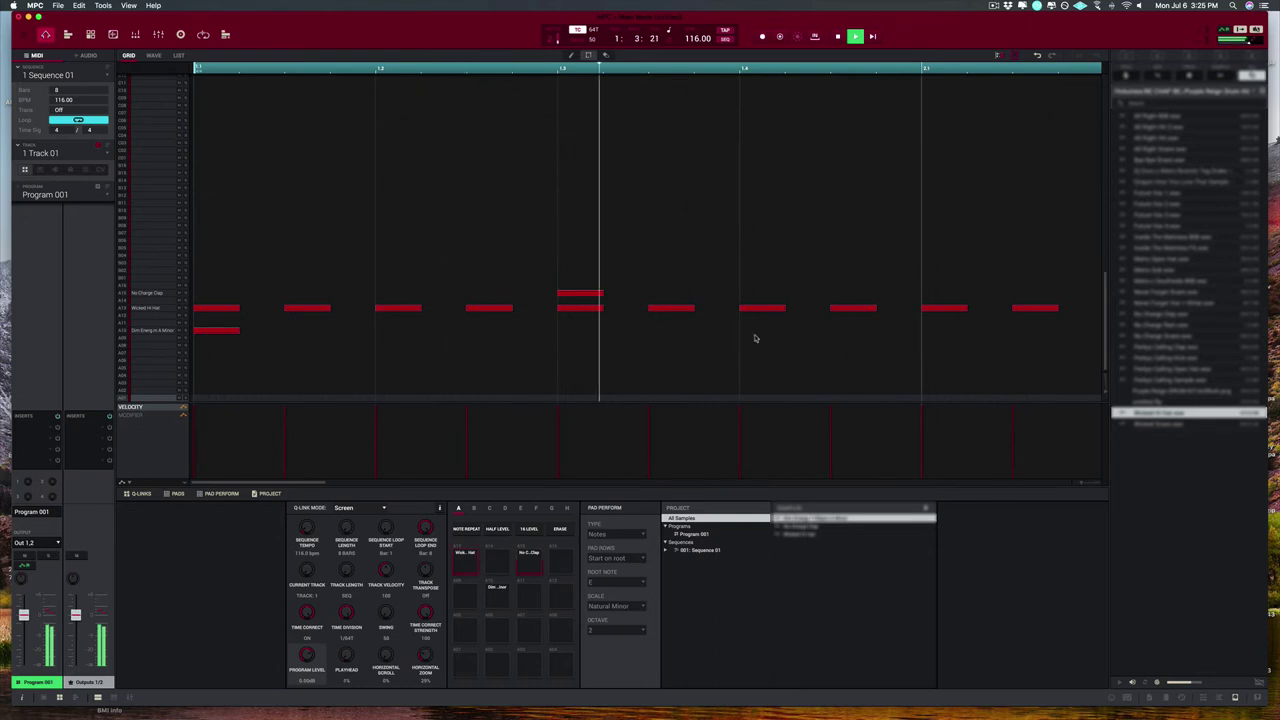
Step: Select the hi-hat roll leading into beat 3 of bar 2, ramp its velocities upward, and resume playback
{"action": "key", "text": "space"}
{"action": "left_click_drag", "start_coordinate": [909, 322], "coordinate": [1023, 301]}
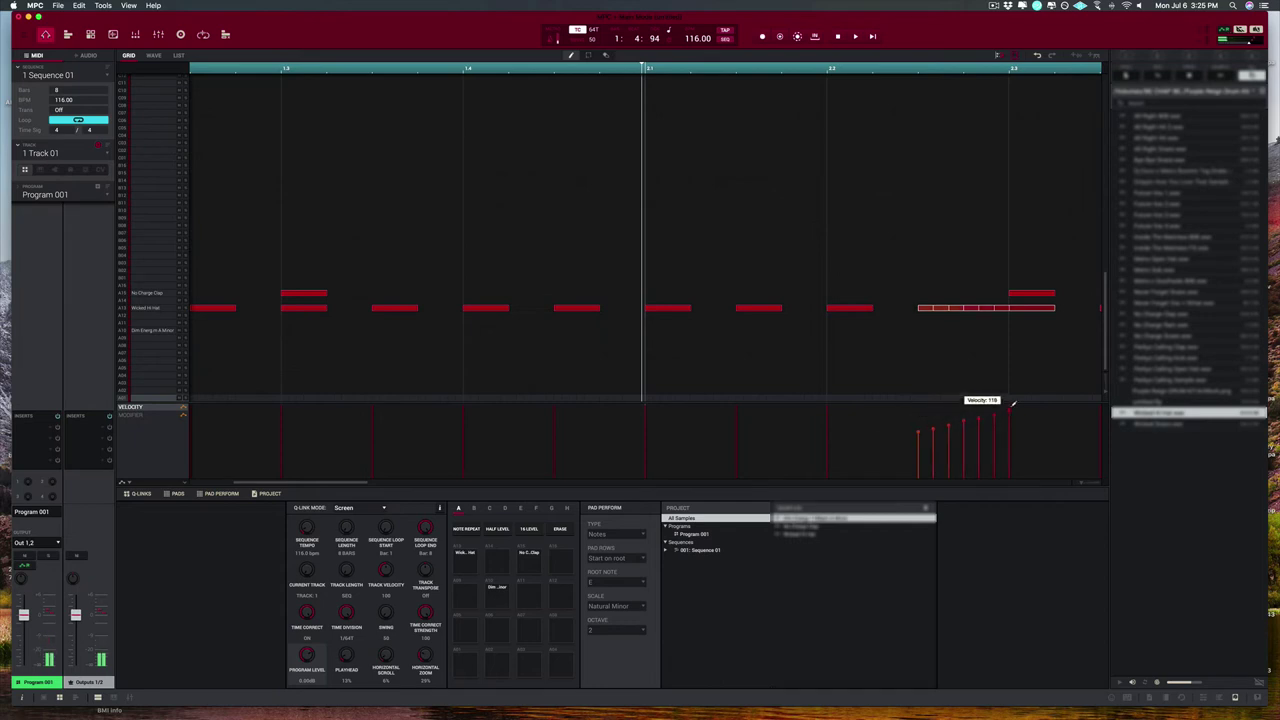
{"action": "key", "text": "space"}
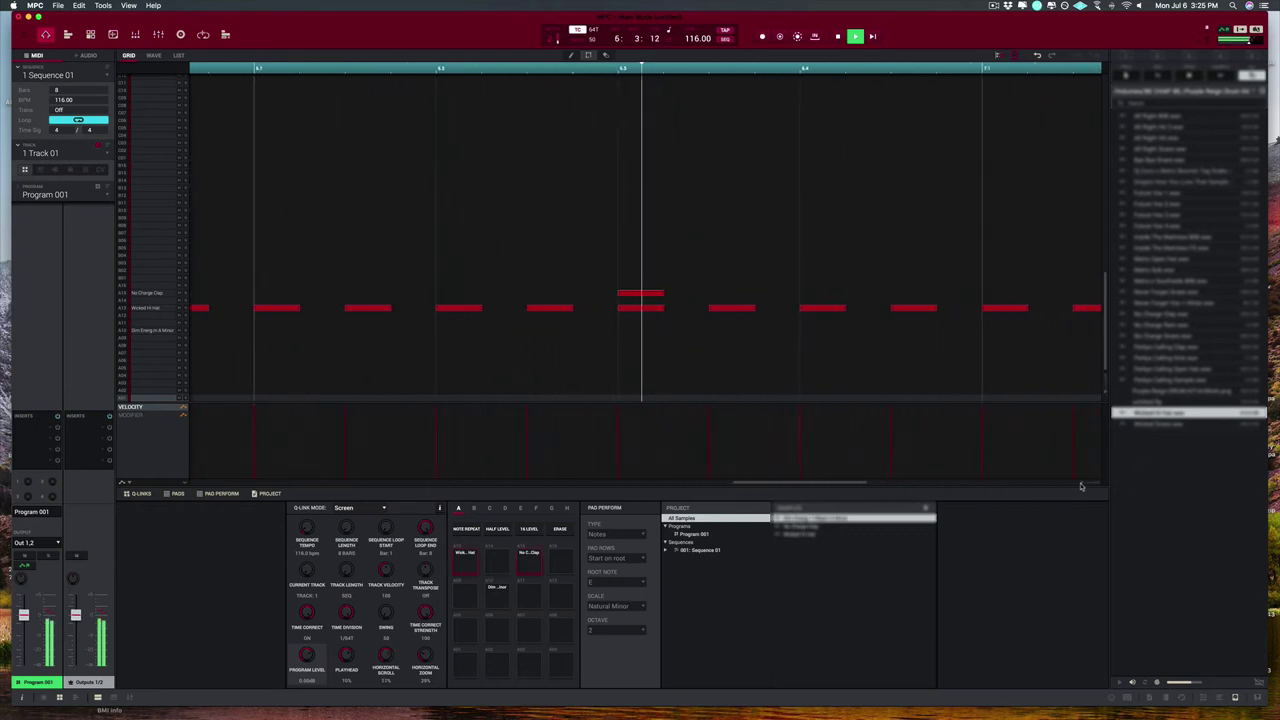
Step: Delete the hi-hats in bars 5 to 8 and replace them with a copy of the pattern from bars 1 to 4
{"action": "left_click_drag", "start_coordinate": [1081, 483], "coordinate": [921, 487]}
{"action": "left_click_drag", "start_coordinate": [642, 316], "coordinate": [1085, 304]}
{"action": "key", "text": "Delete"}
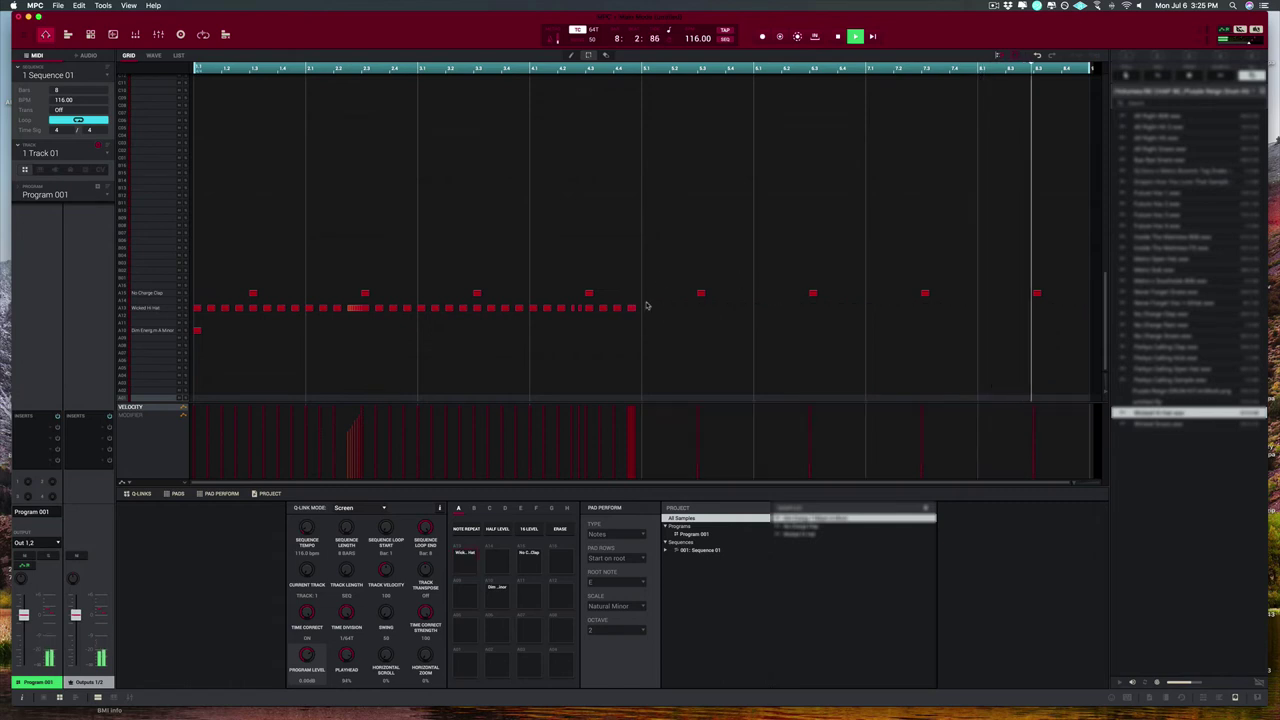
{"action": "mouse_move", "coordinate": [657, 332]}
{"action": "left_mouse_down"}
{"action": "mouse_move", "coordinate": [192, 308]}
{"action": "mouse_move", "coordinate": [671, 307]}
{"action": "mouse_move", "coordinate": [645, 318]}
{"action": "left_mouse_up"}
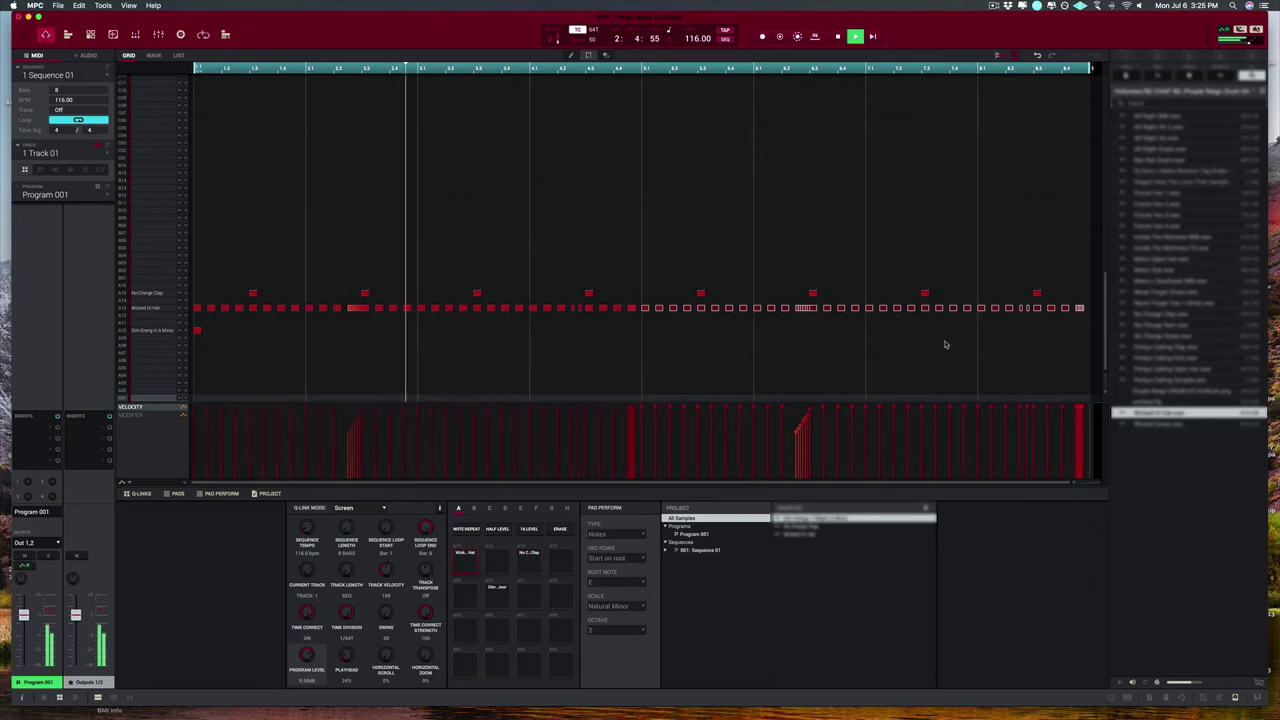
Step: Audition several kit samples over the looping beat and load the All Right Snare onto an empty pad row above the clap
{"action": "left_click", "coordinate": [1166, 424]}
{"action": "left_click", "coordinate": [1188, 338]}
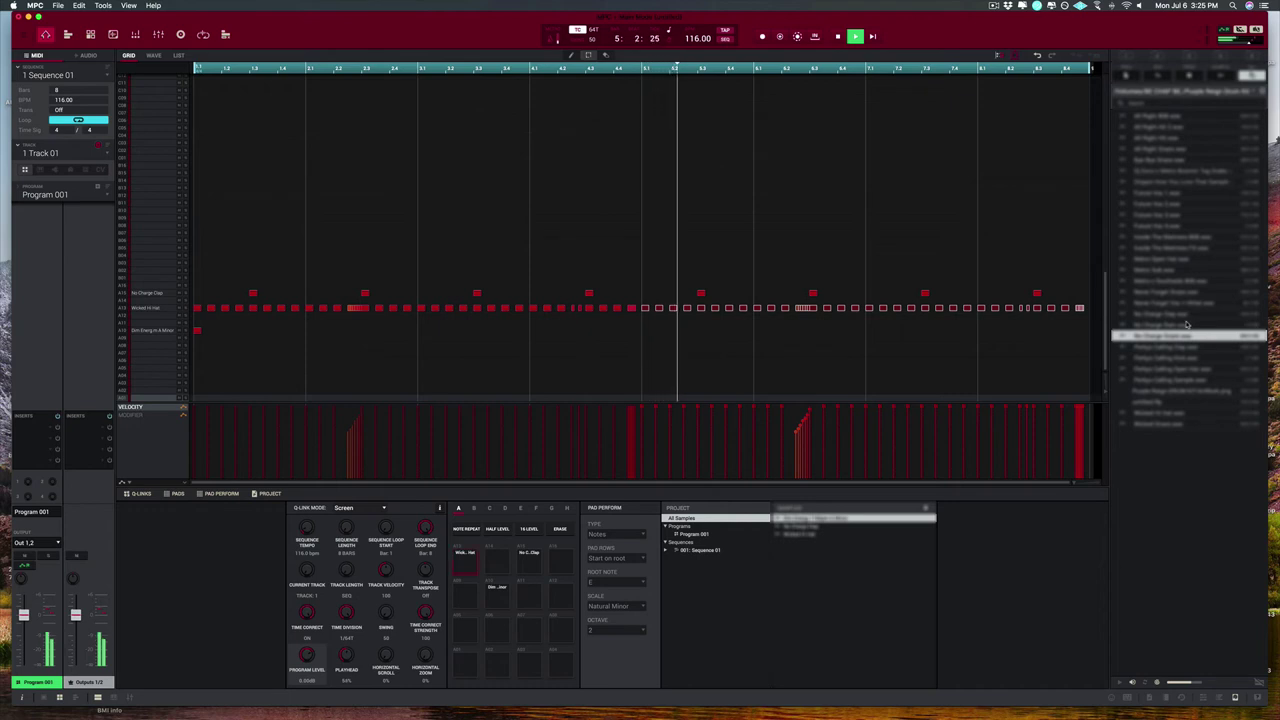
{"action": "left_click", "coordinate": [1193, 292]}
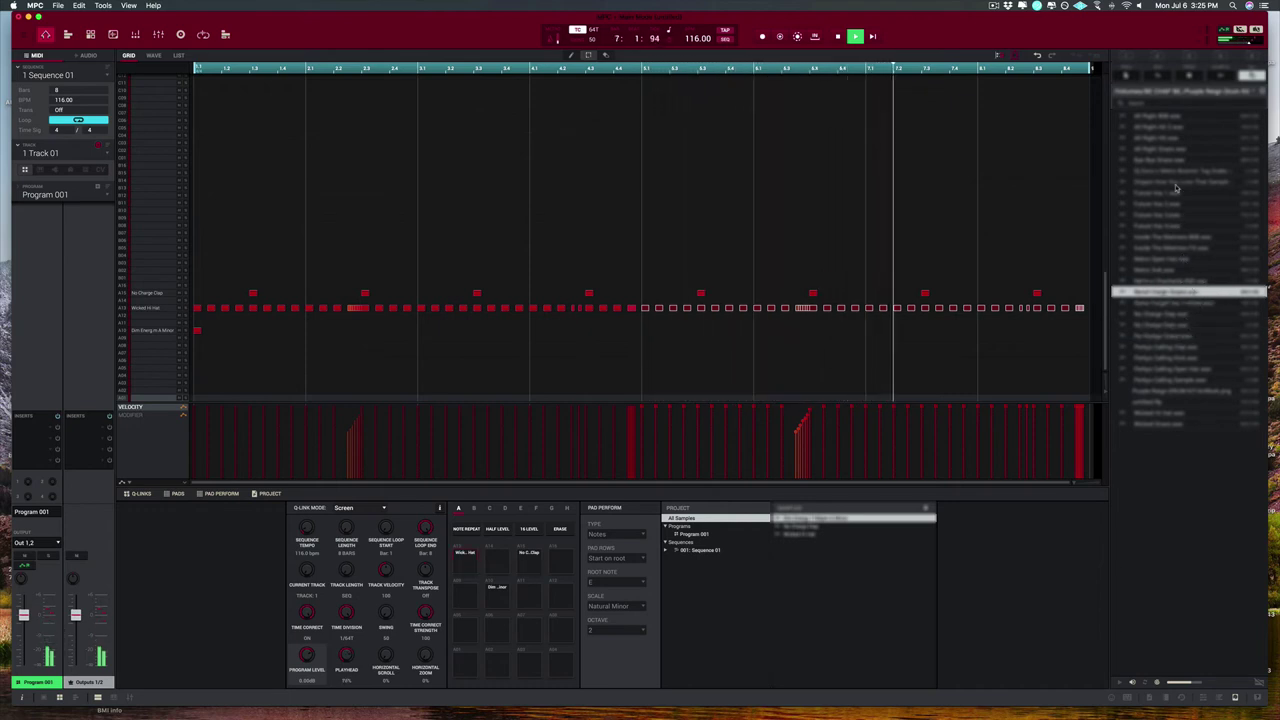
{"action": "left_click", "coordinate": [1172, 159]}
{"action": "left_click", "coordinate": [1173, 150]}
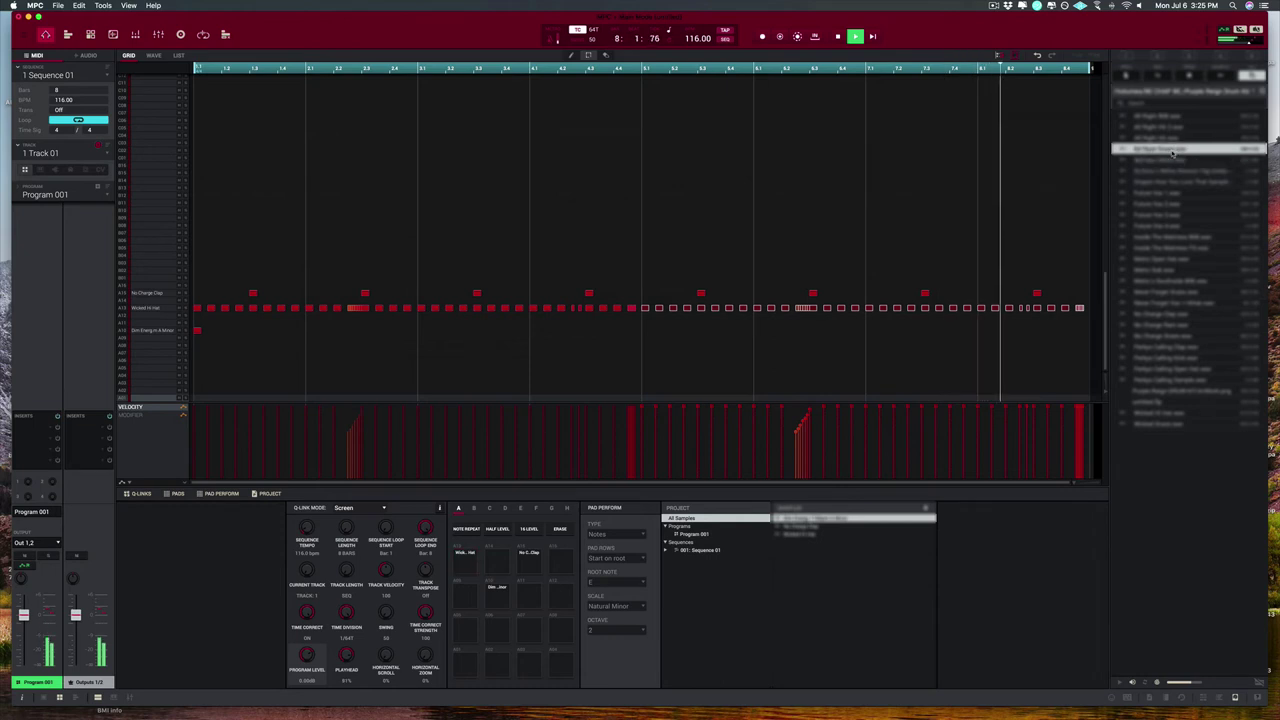
{"action": "left_click_drag", "start_coordinate": [1172, 149], "coordinate": [150, 256]}
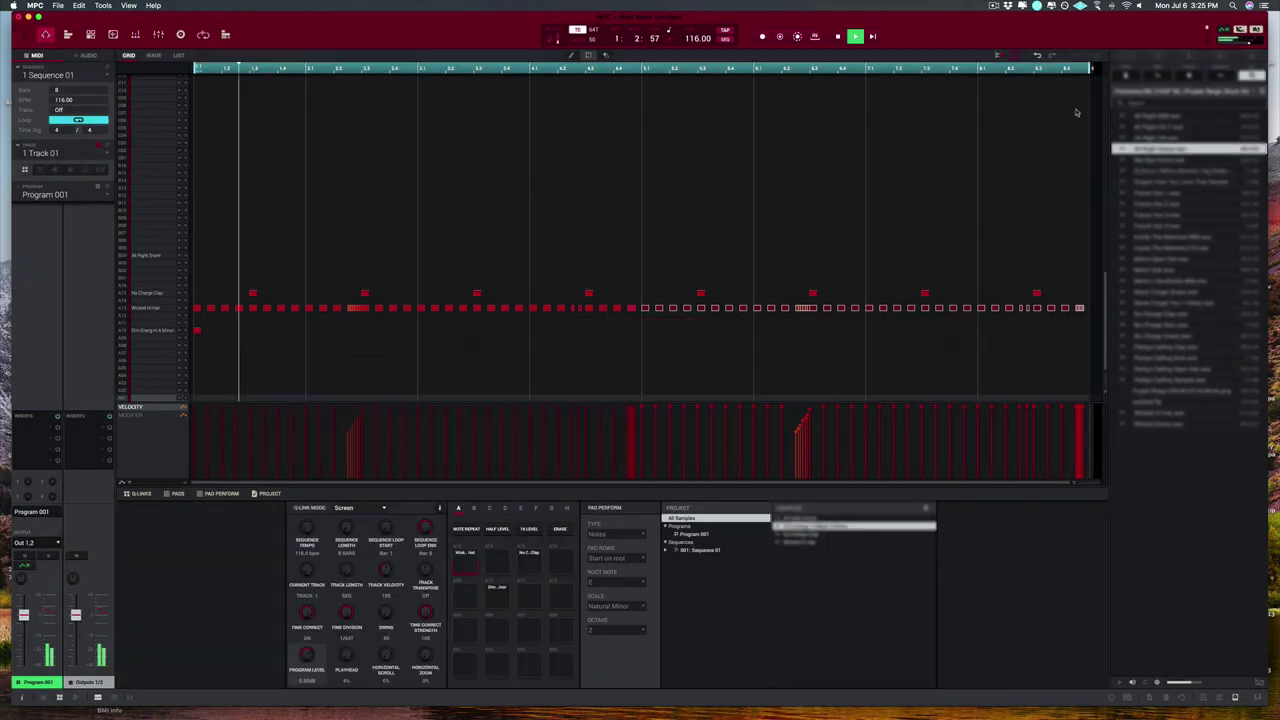
Step: Audition more kit samples and load the Perkys Calling Kick onto pad A04
{"action": "left_click", "coordinate": [1176, 134]}
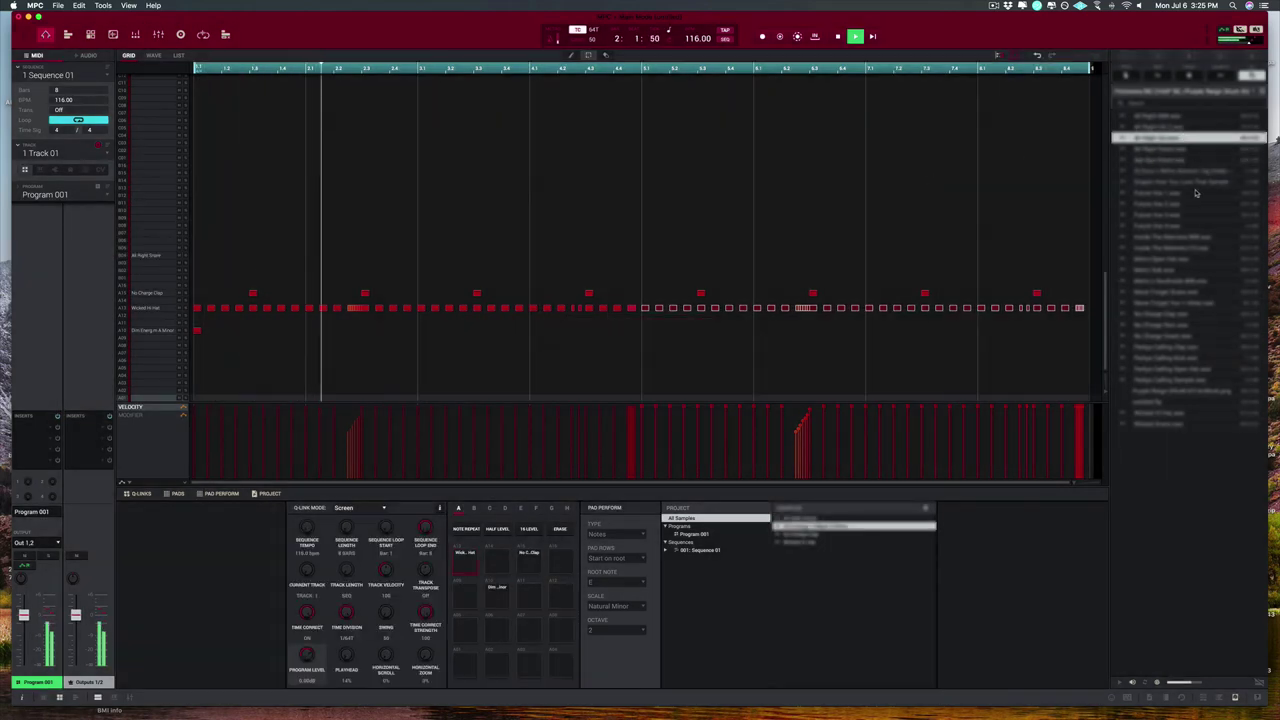
{"action": "left_click", "coordinate": [1189, 359]}
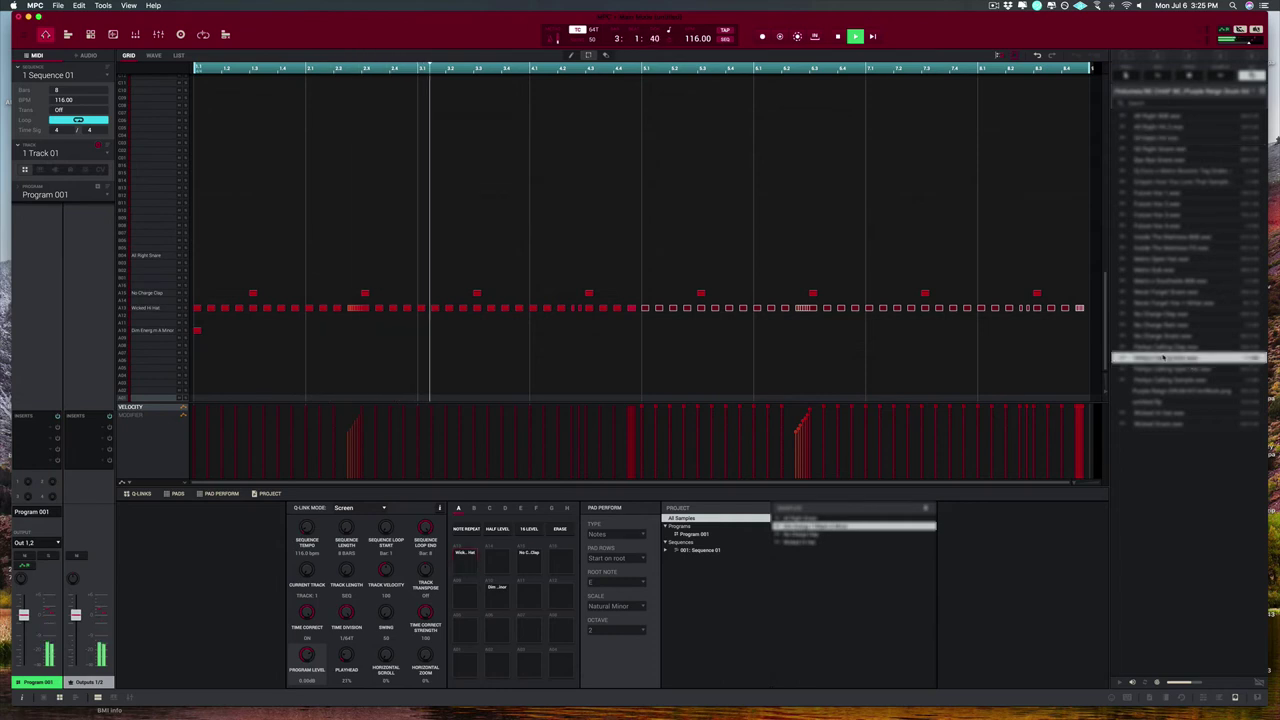
{"action": "left_click_drag", "start_coordinate": [1163, 357], "coordinate": [155, 376]}
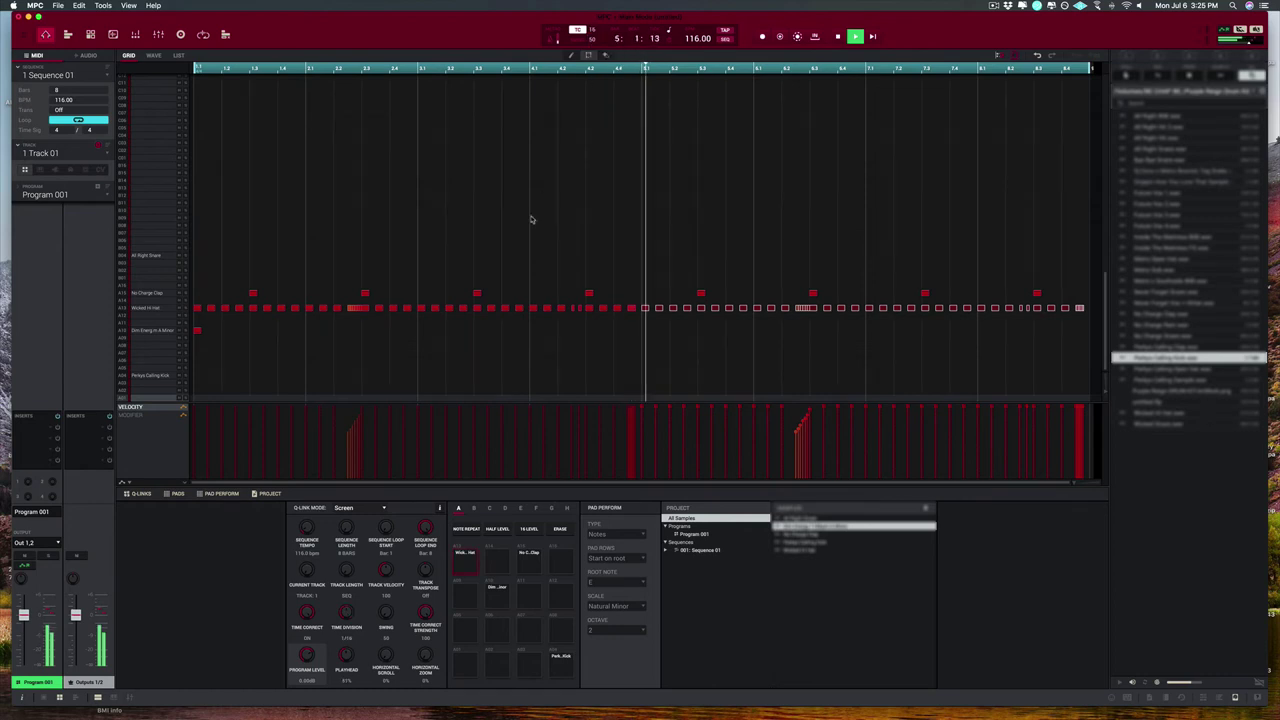
Step: At 1/16 division, add kicks on beat 1 and the "and" of 4 in bar 1 and on beat 2 of bars 2 to 4
{"action": "left_click", "coordinate": [196, 376]}
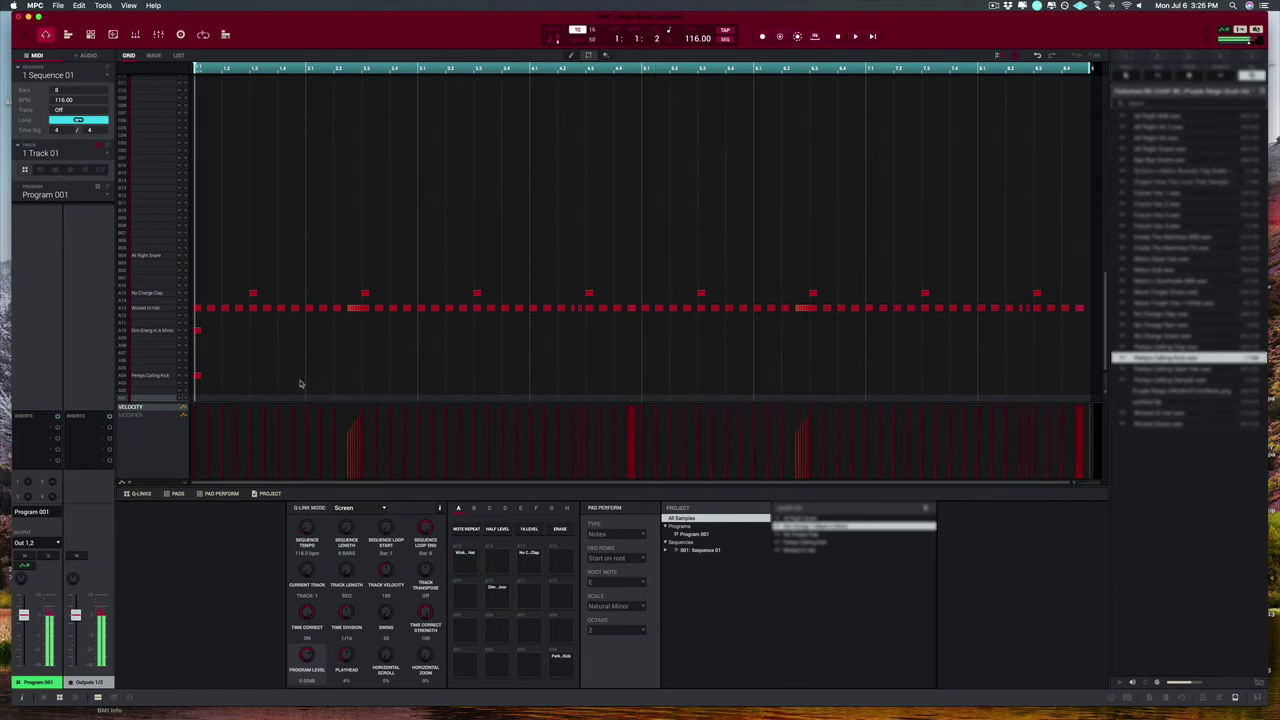
{"action": "key", "text": "space"}
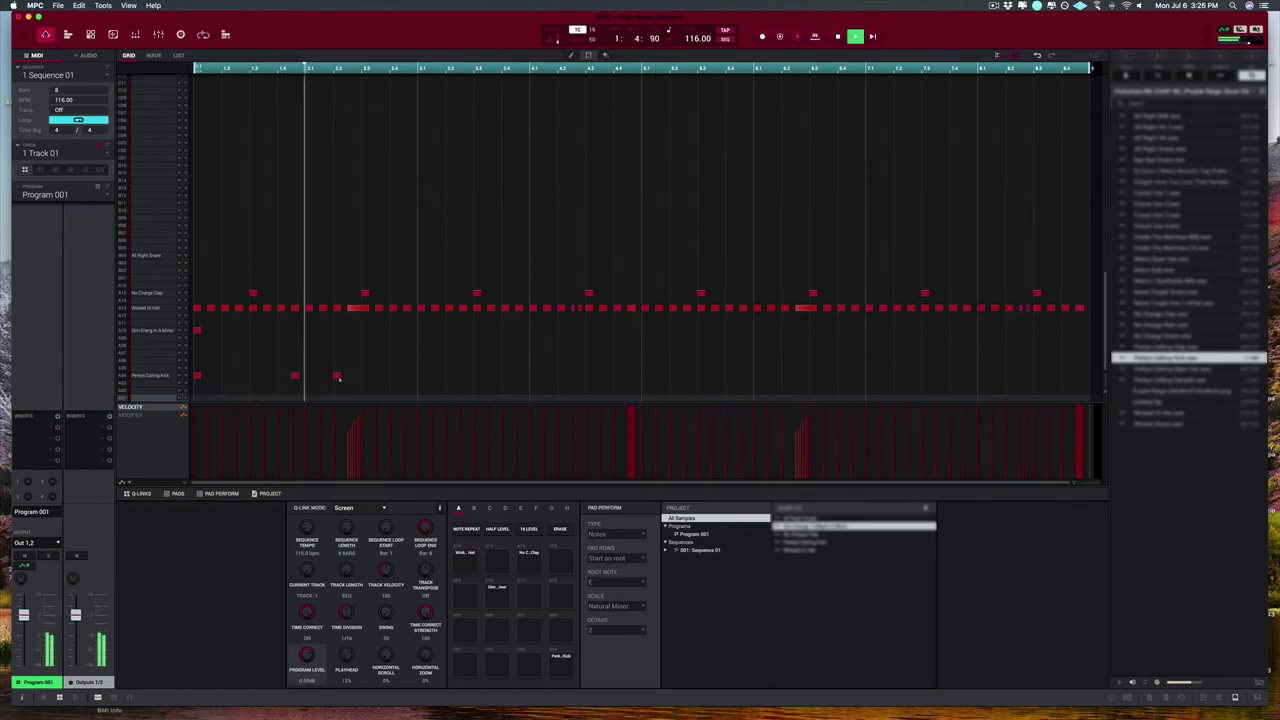
{"action": "left_click", "coordinate": [421, 377]}
{"action": "key", "text": "space"}
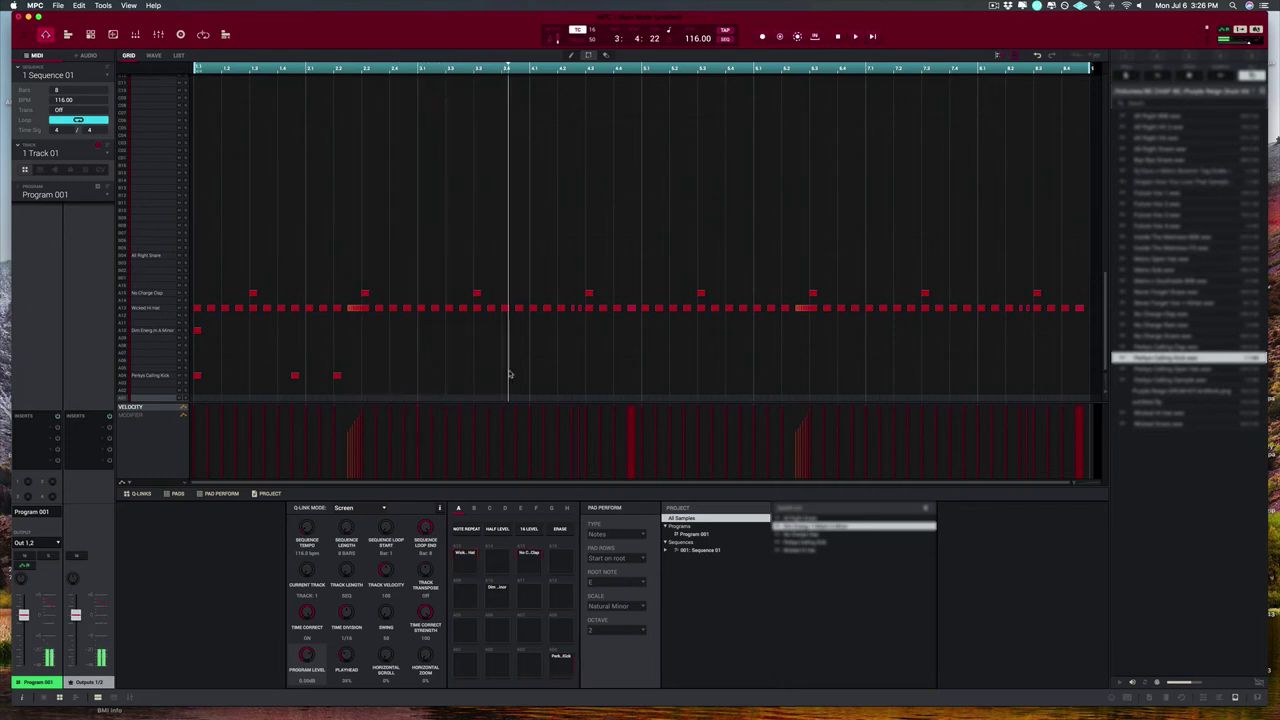
{"action": "key", "text": "space"}
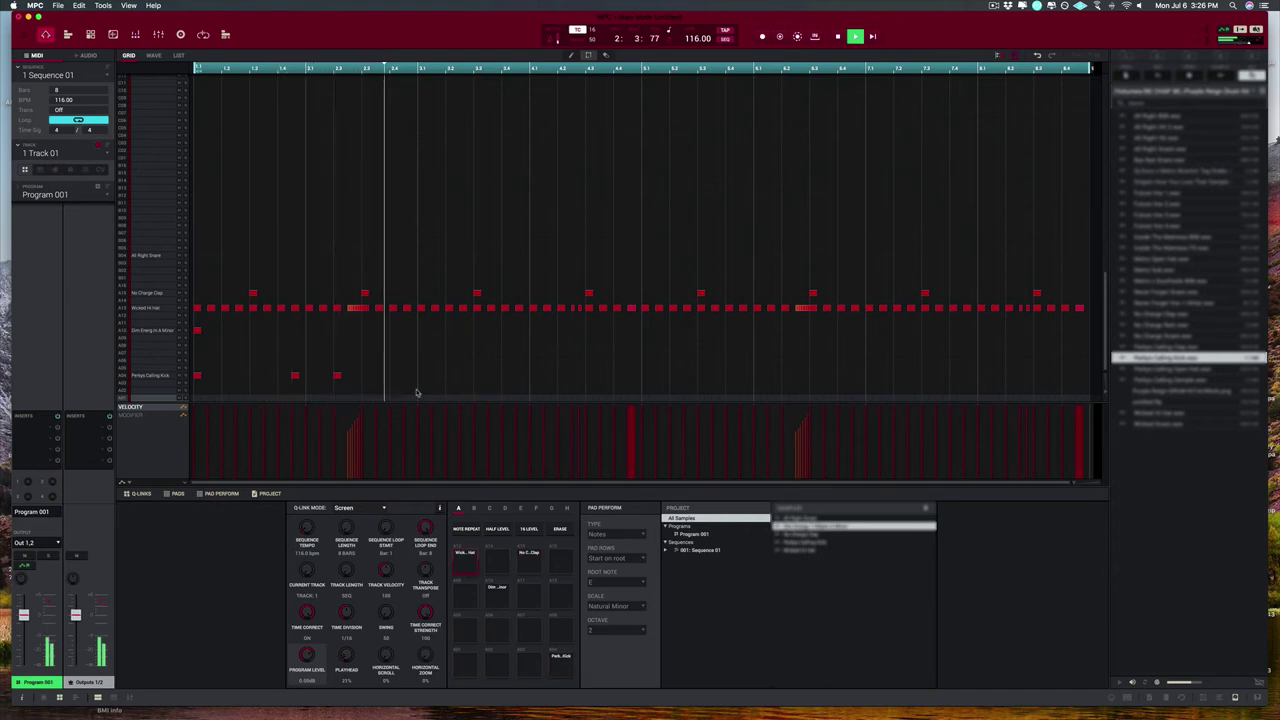
{"action": "left_click", "coordinate": [561, 376]}
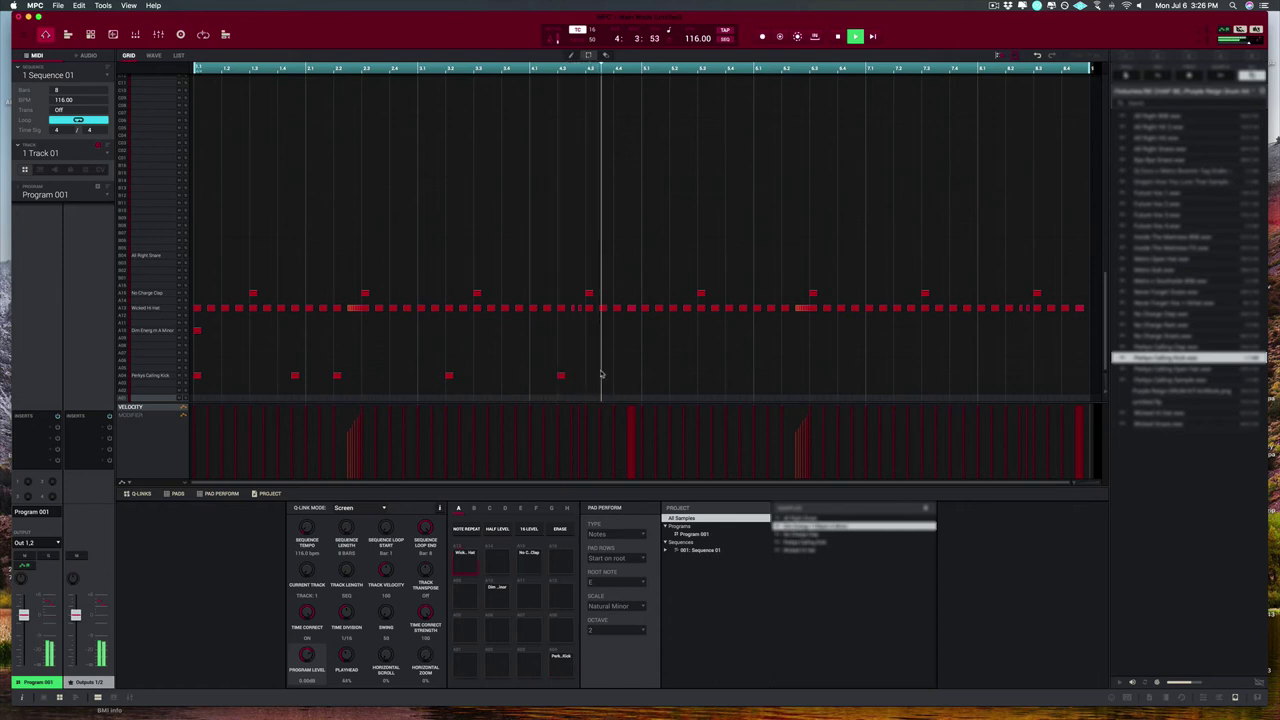
Step: Repeat the four-bar kick pattern in bars 5 to 8 and add an extra kick on beat 4 of bar 8
{"action": "mouse_move", "coordinate": [665, 366]}
{"action": "left_mouse_down"}
{"action": "mouse_move", "coordinate": [192, 381]}
{"action": "mouse_move", "coordinate": [664, 372]}
{"action": "mouse_move", "coordinate": [645, 376]}
{"action": "left_mouse_up"}
{"action": "key", "text": "space"}
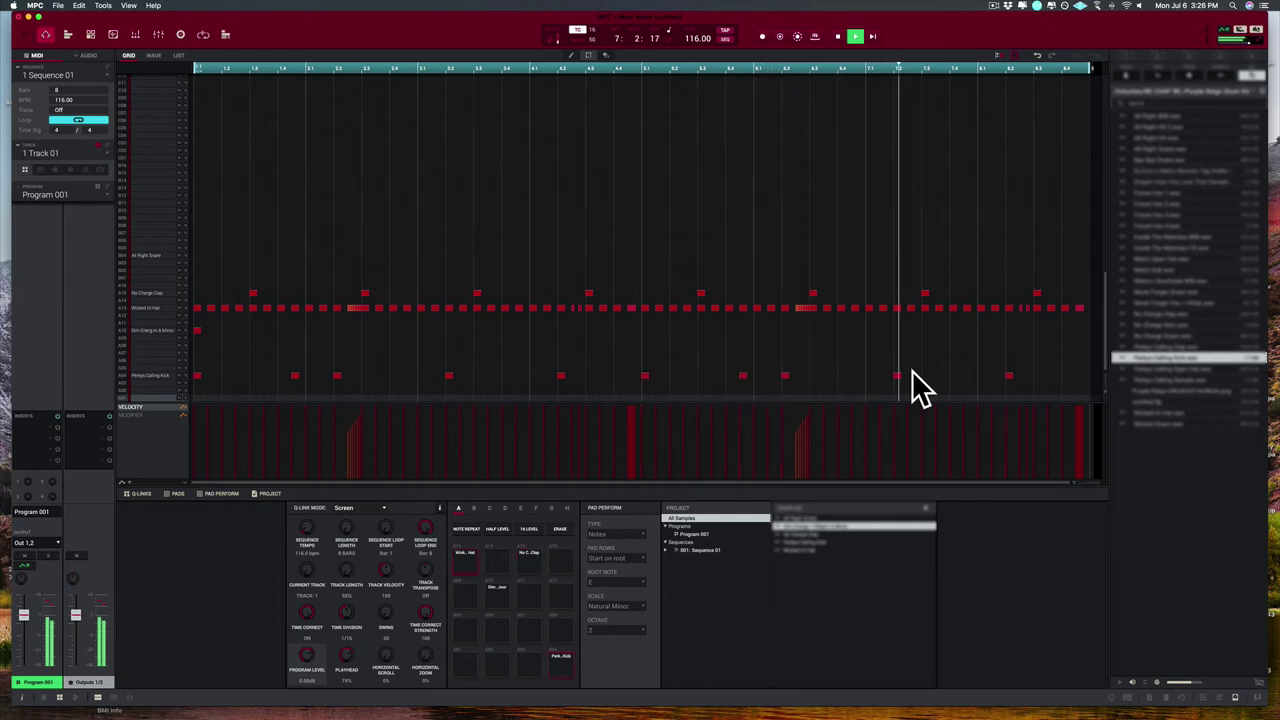
{"action": "left_click", "coordinate": [1065, 376]}
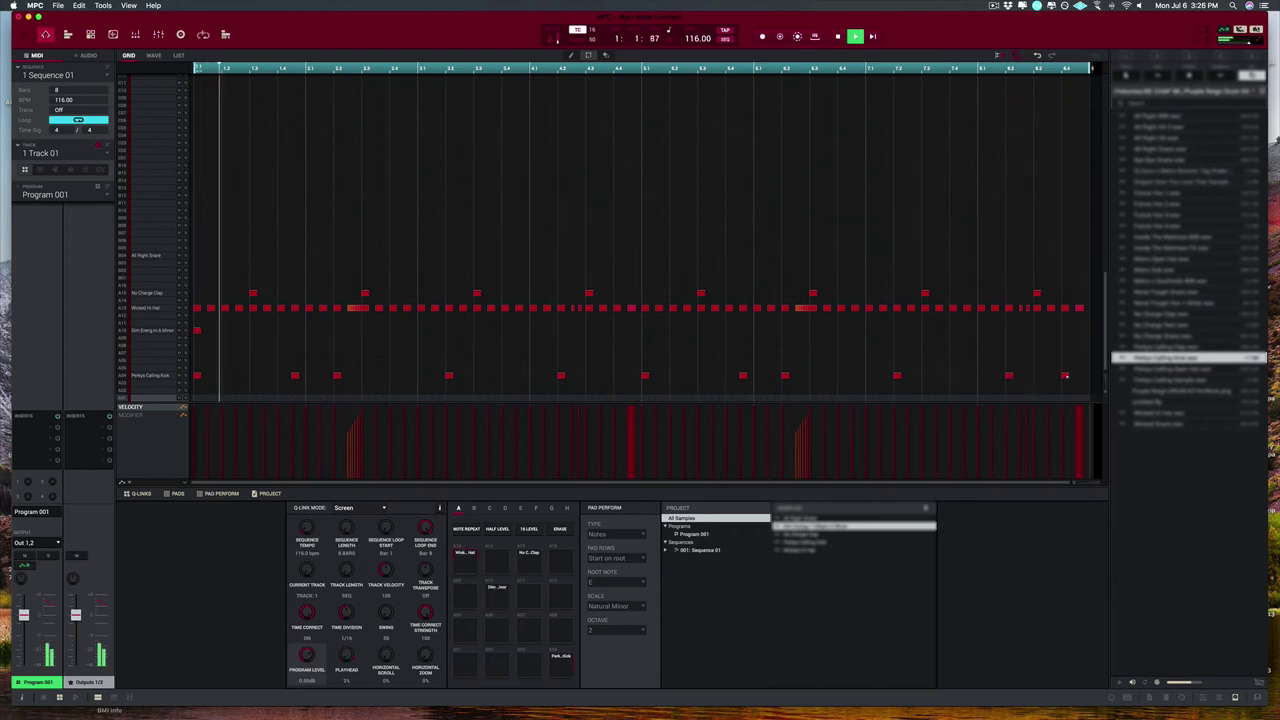
Step: Load the All Right 808 onto pad A06, give it a copy of the kick pattern, and listen to it
{"action": "left_click_drag", "start_coordinate": [1165, 117], "coordinate": [198, 360]}
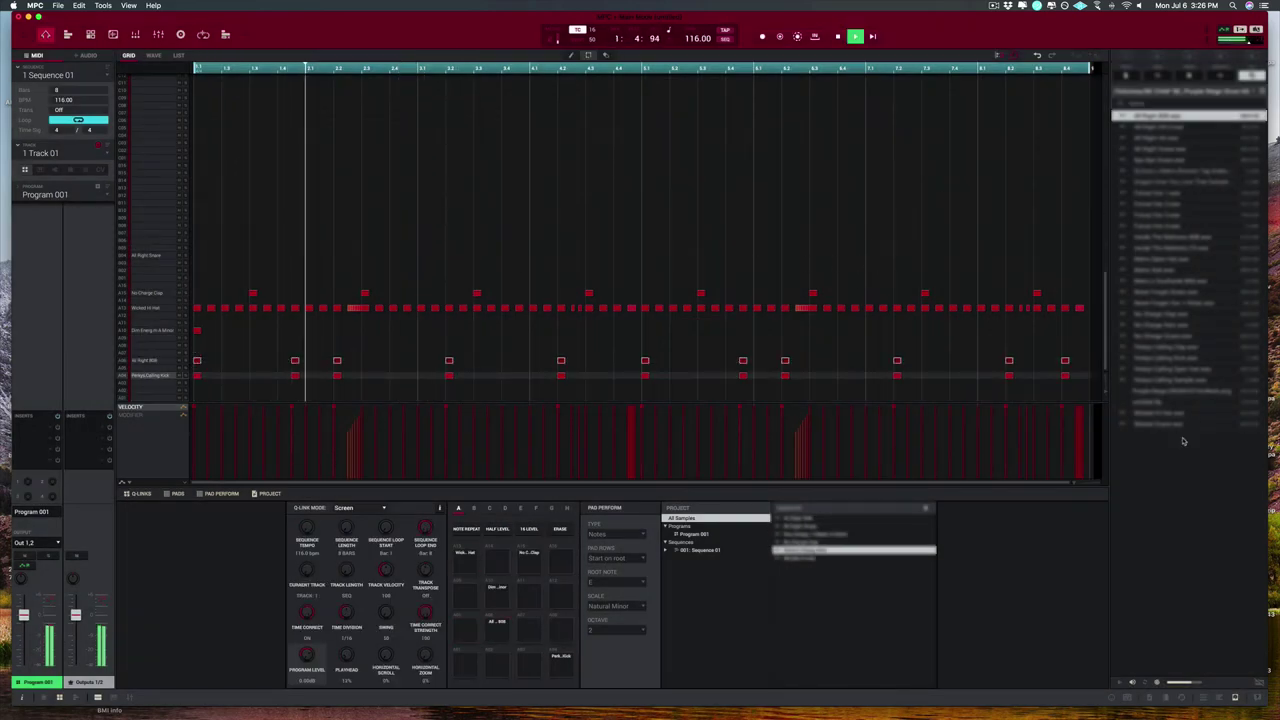
{"action": "key", "text": "space"}
Step: Audition other 808 samples, replace the one on pad A06 with the Metro x Southside 808, and play the beat
{"action": "left_click", "coordinate": [1190, 283]}
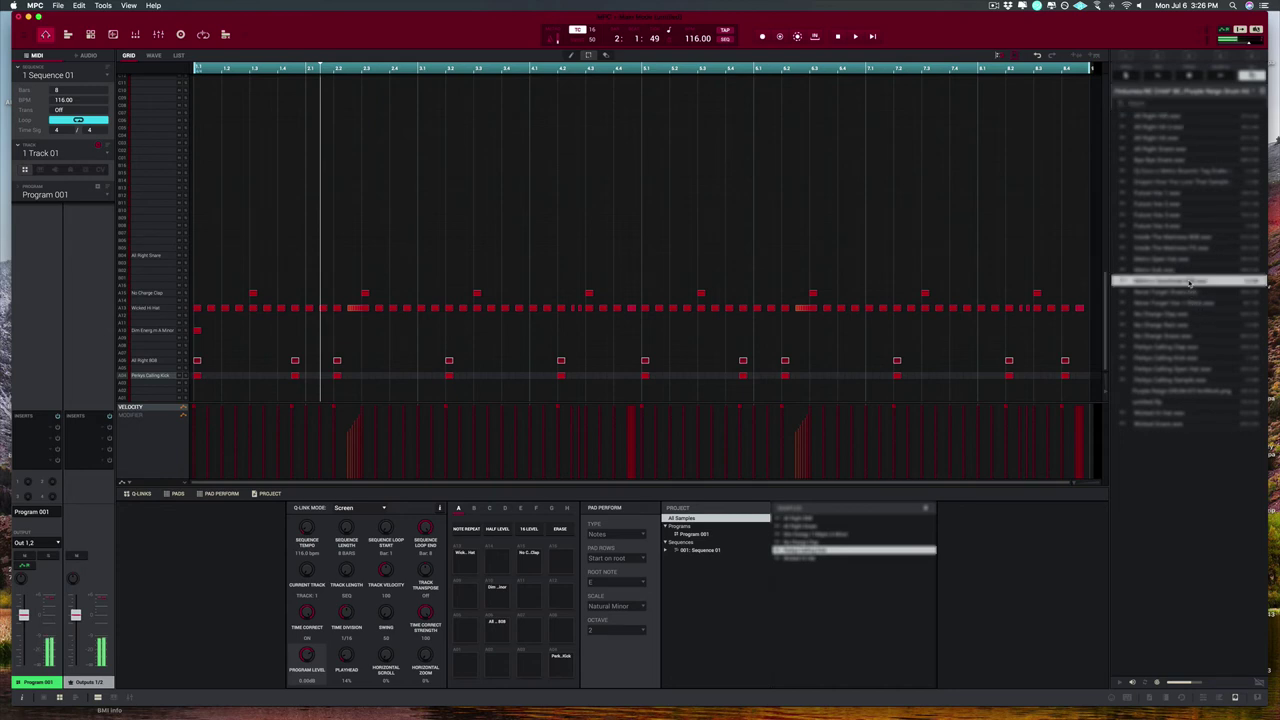
{"action": "left_click", "coordinate": [1185, 238]}
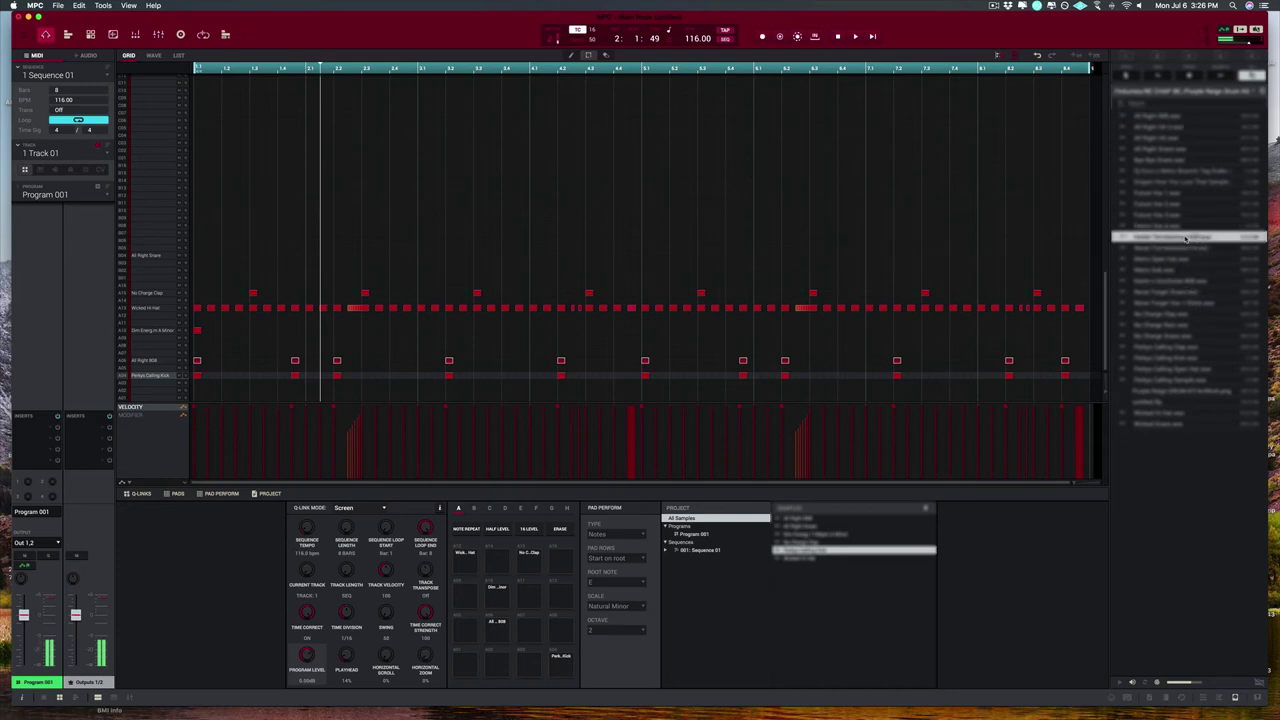
{"action": "left_click", "coordinate": [1186, 283]}
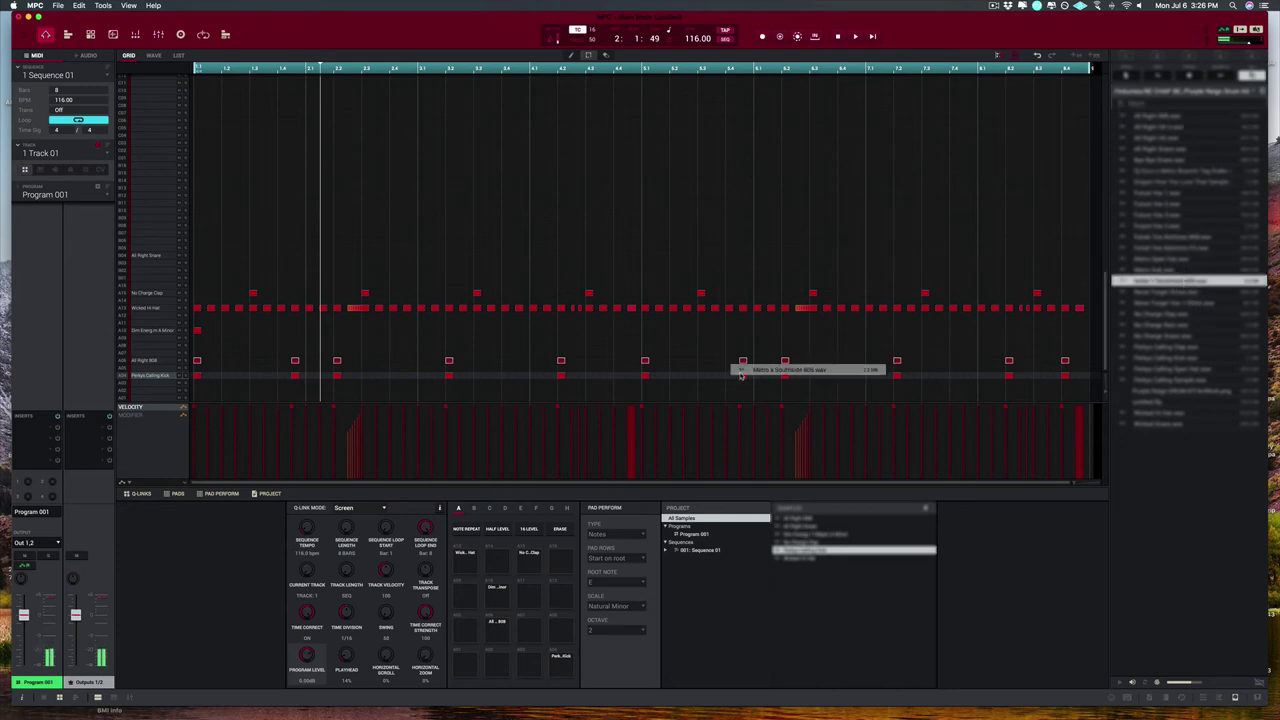
{"action": "left_click_drag", "start_coordinate": [741, 376], "coordinate": [95, 362]}
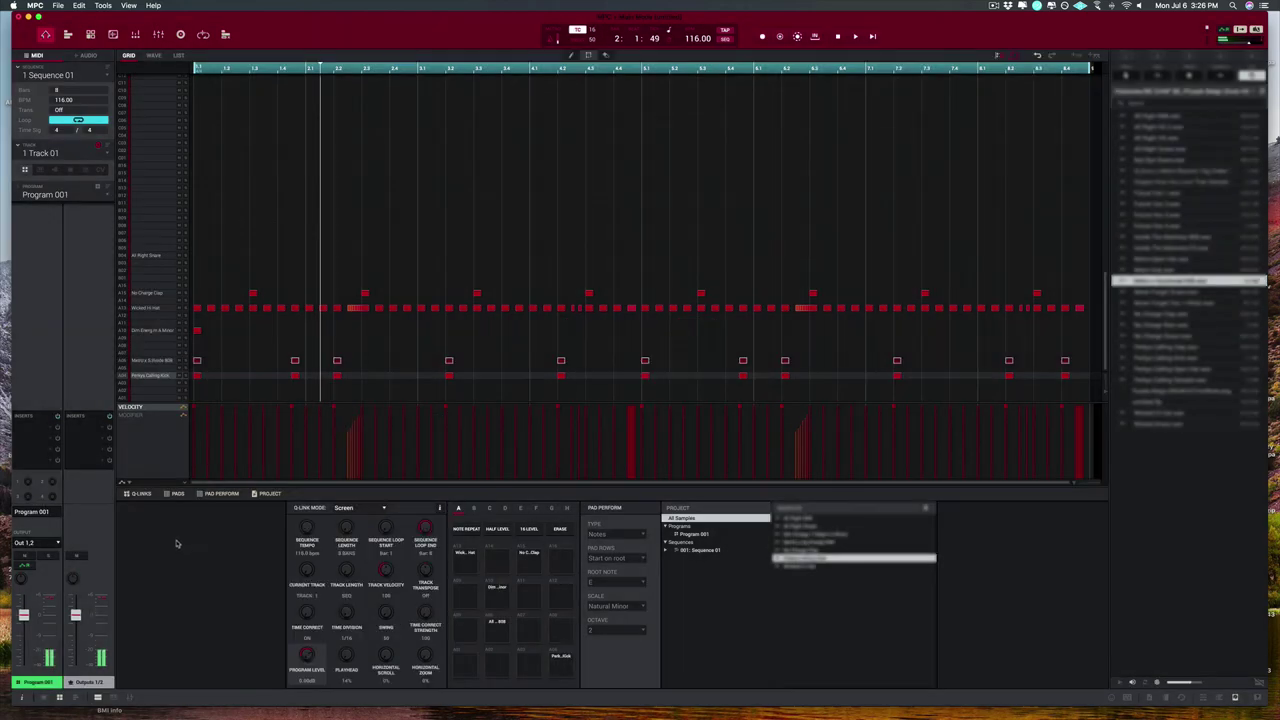
{"action": "key", "text": "space"}
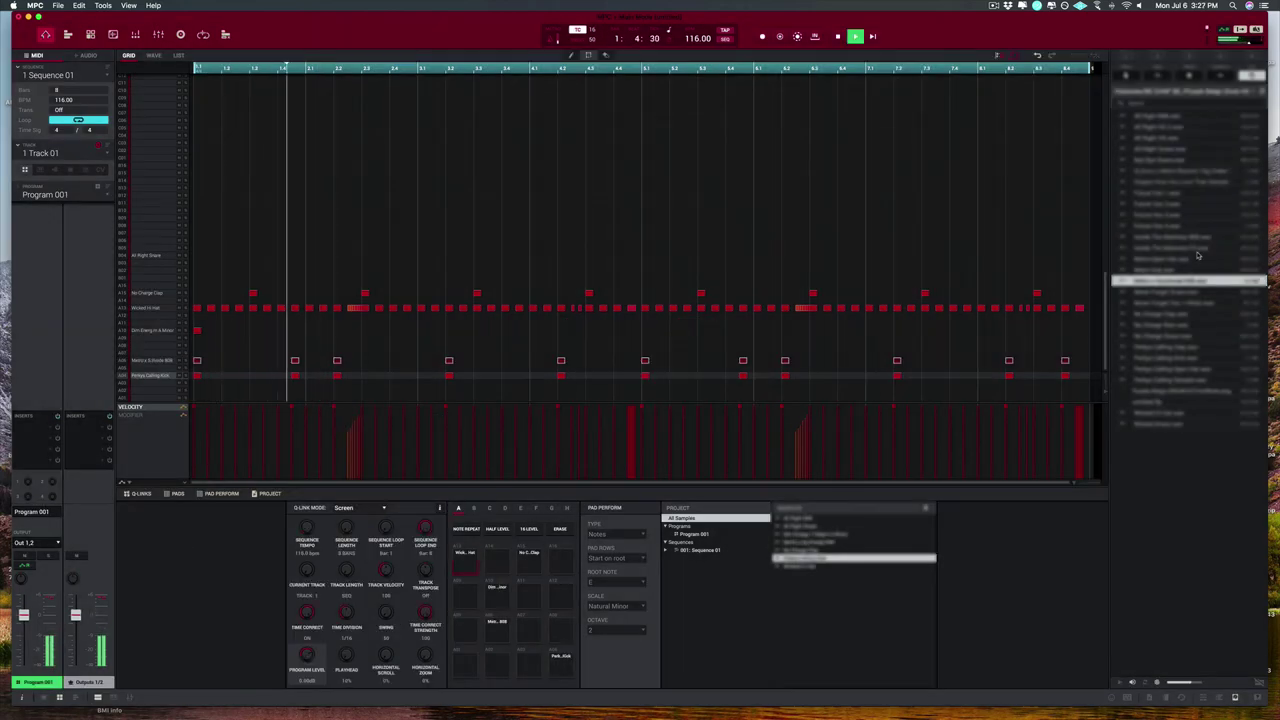
Step: Replace the sample on pad A06 with the Inside The Madness 808, lower its note velocities, and play the beat
{"action": "key", "text": "space"}
{"action": "left_click_drag", "start_coordinate": [1180, 237], "coordinate": [171, 362]}
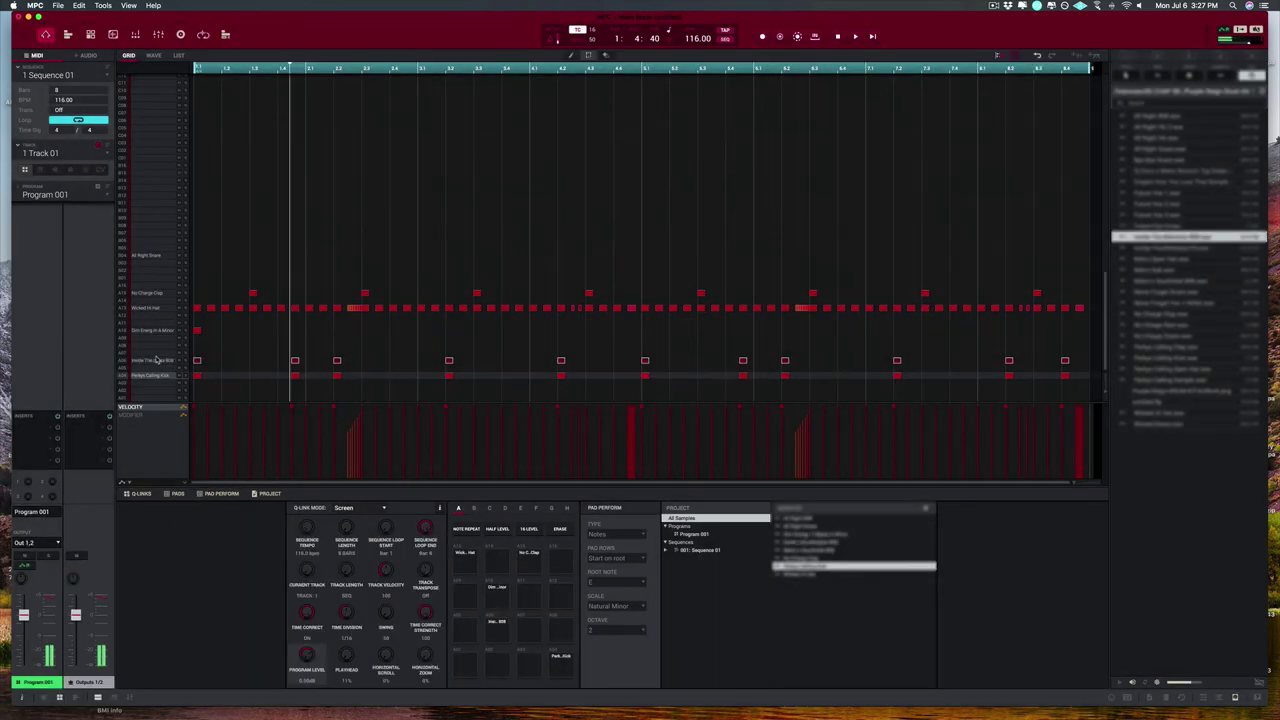
{"action": "left_click", "coordinate": [155, 361]}
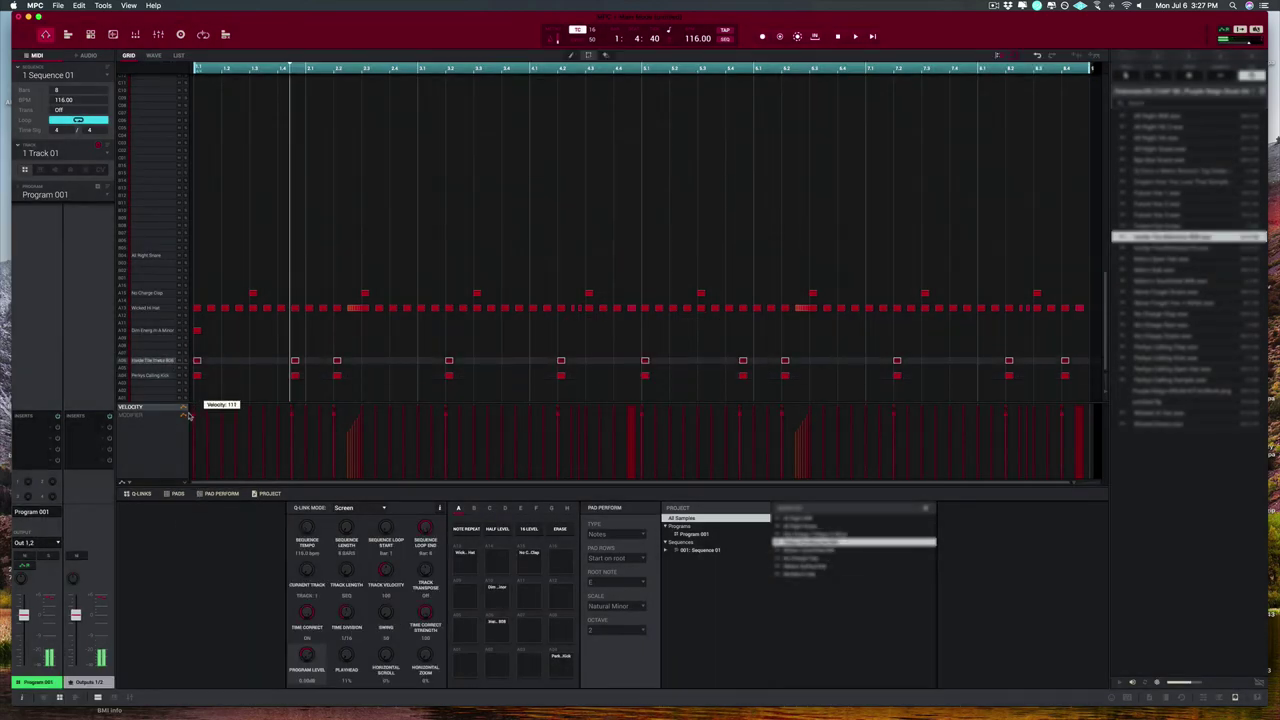
{"action": "key", "text": "space"}
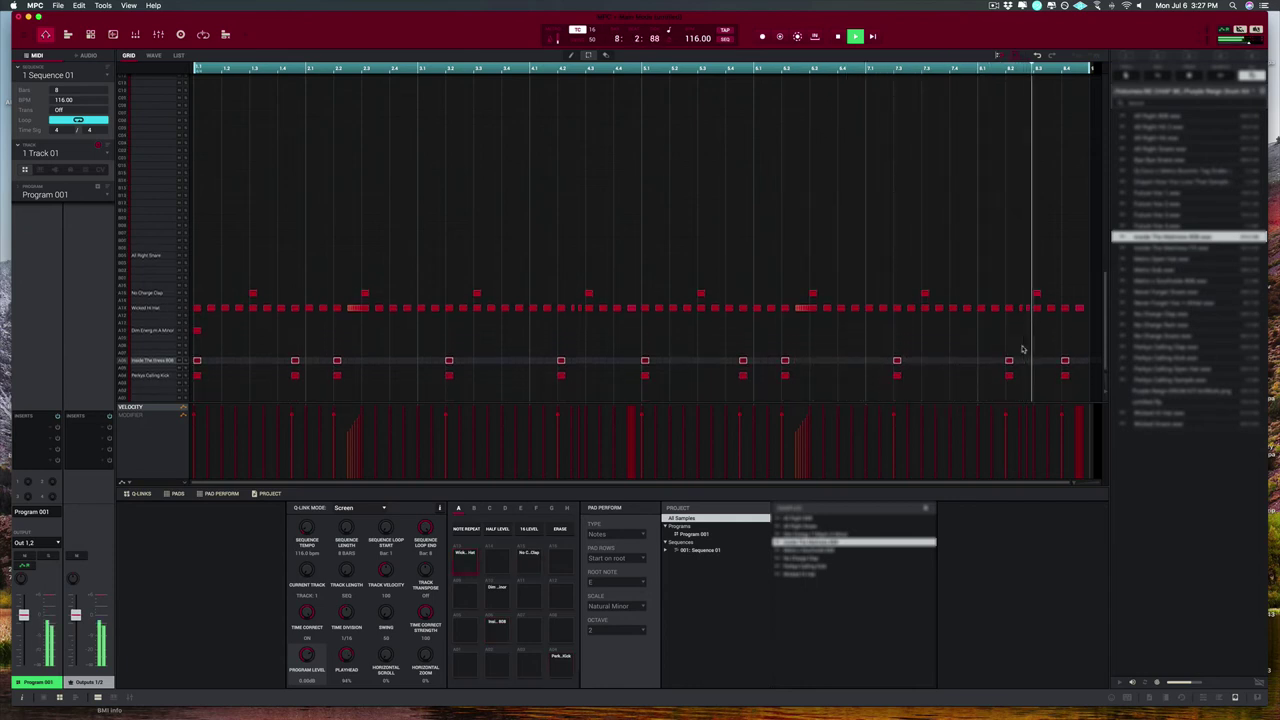
Step: Delete the kick and 808 hits on beat 4 of bar 8
{"action": "scroll", "coordinate": [1023, 349], "scroll_direction": "up", "scroll_amount": 3}
{"action": "scroll", "coordinate": [1020, 349], "scroll_direction": "down", "scroll_amount": 2}
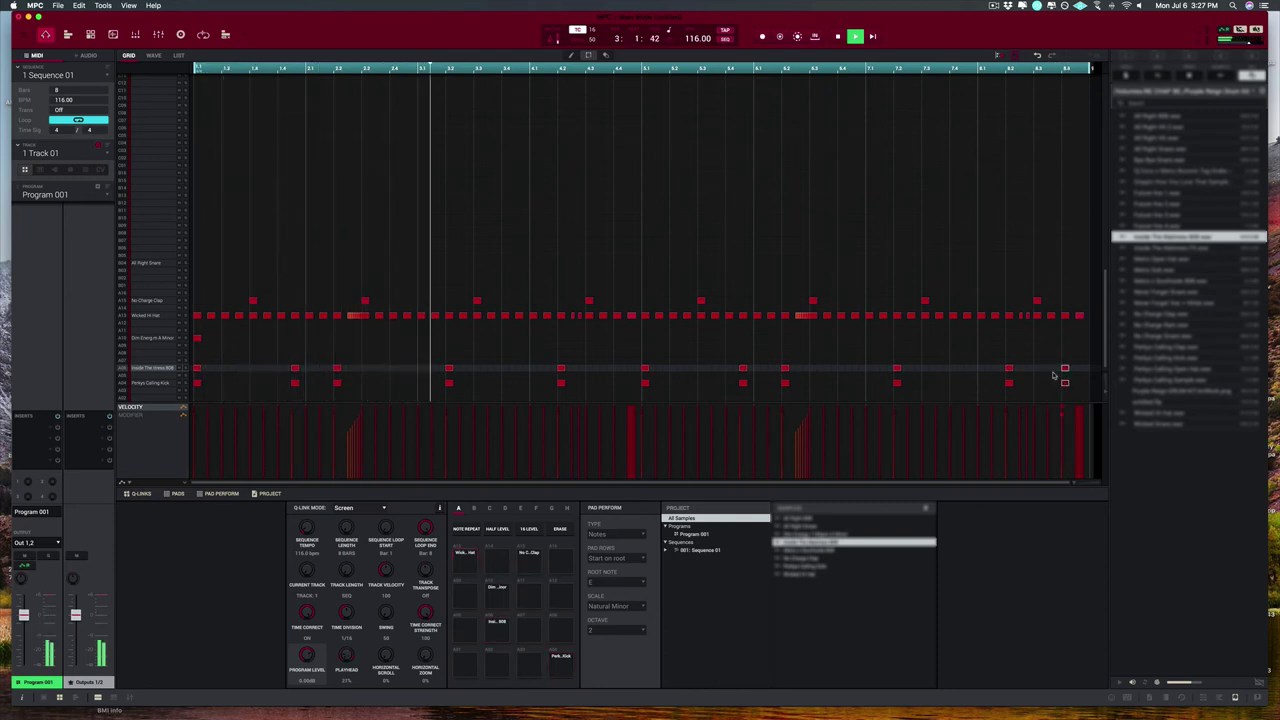
Step: Browse to the 808 folder of a different drum kit and stop playback
{"action": "left_click", "coordinate": [1190, 56]}
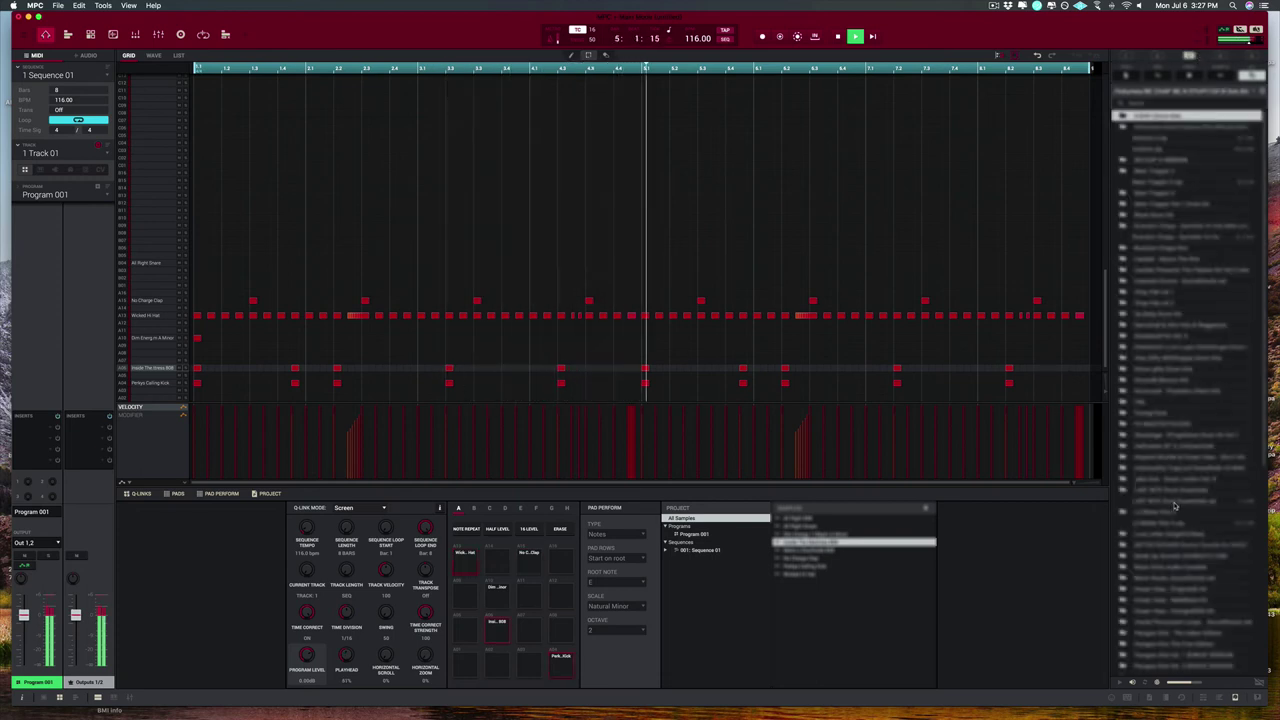
{"action": "double_click", "coordinate": [1153, 413]}
{"action": "double_click", "coordinate": [1166, 136]}
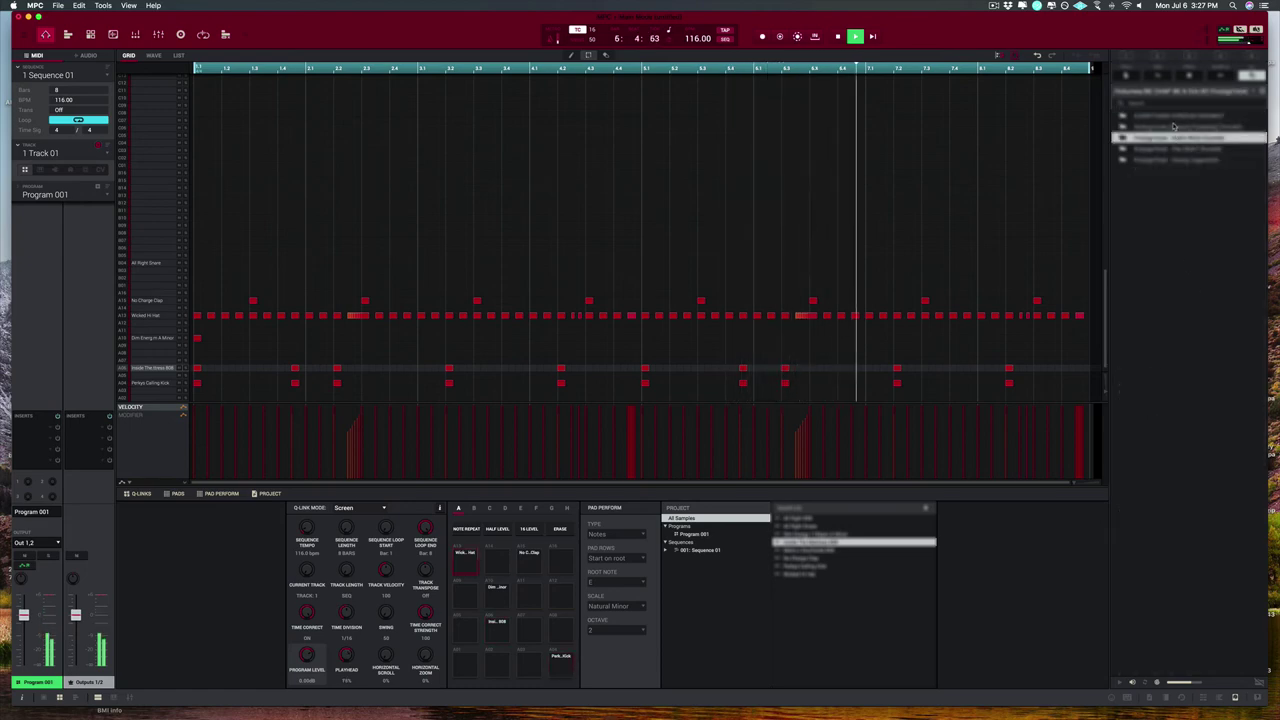
{"action": "key", "text": "space"}
Step: Audition the kit's 808 samples, load the Drummer (808) onto pad A06, and play the beat
{"action": "left_click", "coordinate": [1166, 131]}
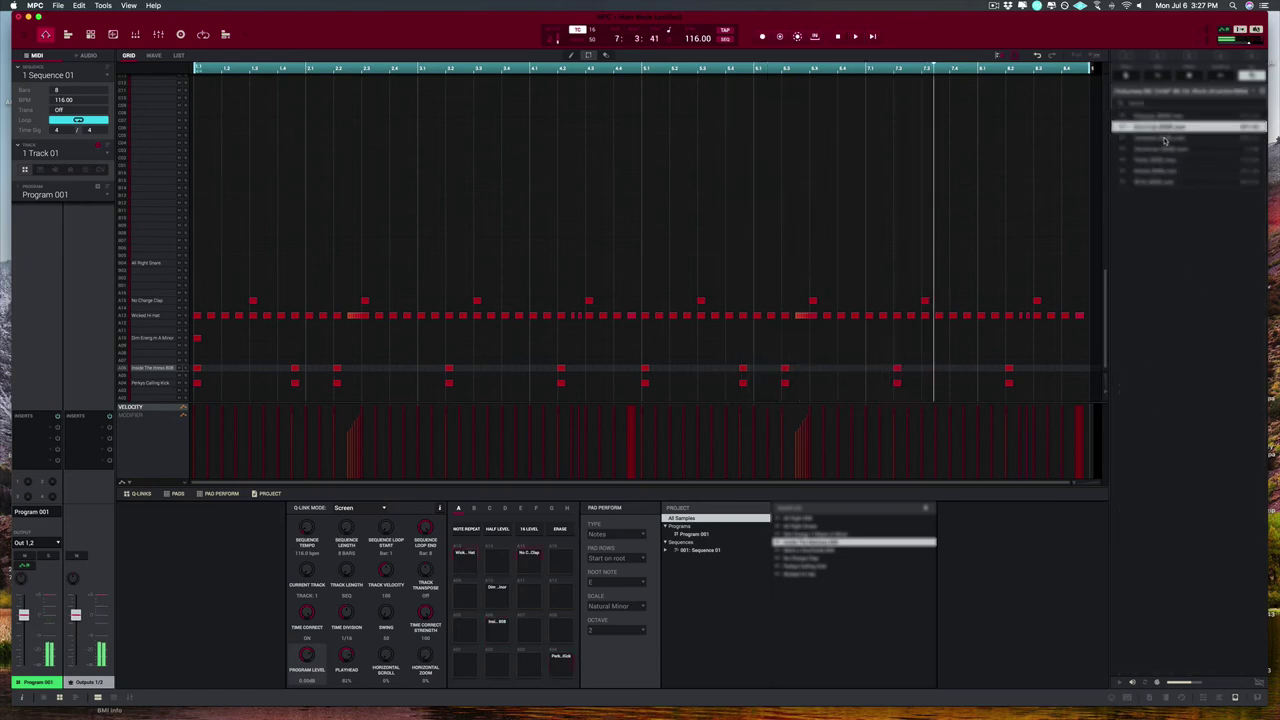
{"action": "left_click", "coordinate": [1162, 140]}
{"action": "left_click", "coordinate": [1158, 149]}
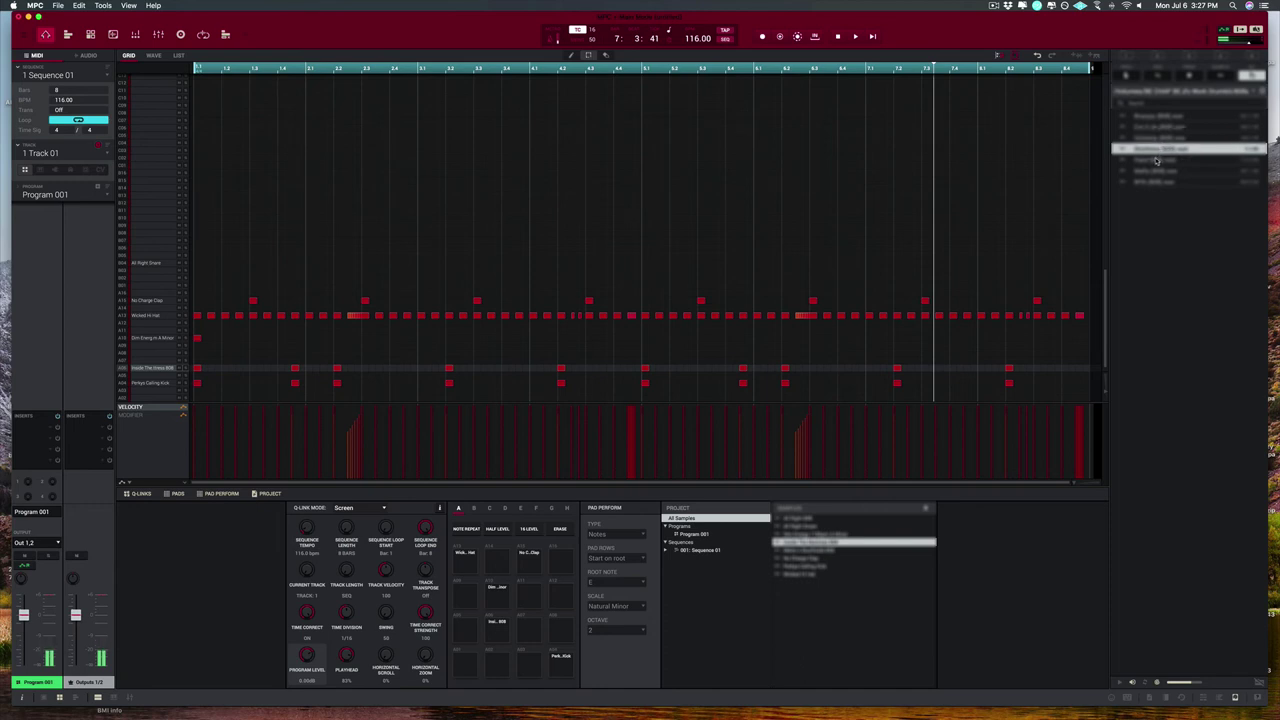
{"action": "left_click_drag", "start_coordinate": [652, 279], "coordinate": [160, 368]}
{"action": "key", "text": "space"}
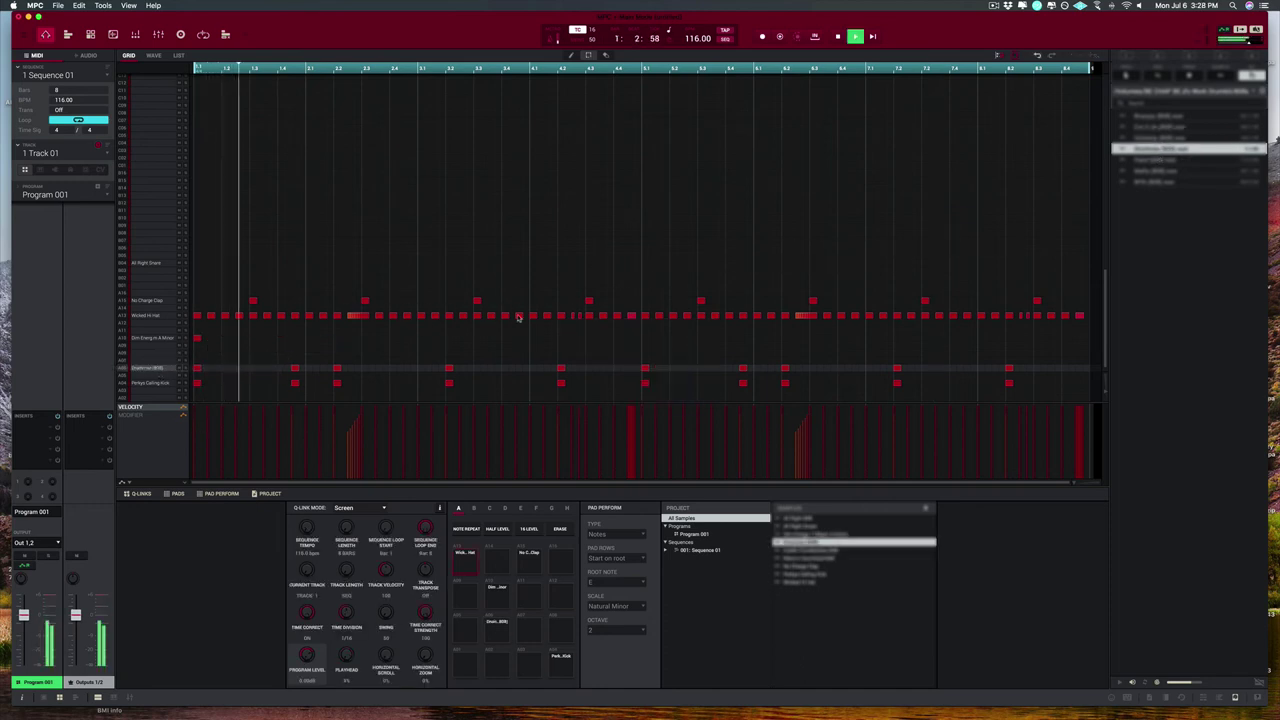
Step: Stop playback and audition the other 808 samples in the same folder
{"action": "left_click", "coordinate": [1191, 173]}
{"action": "left_click", "coordinate": [1188, 183]}
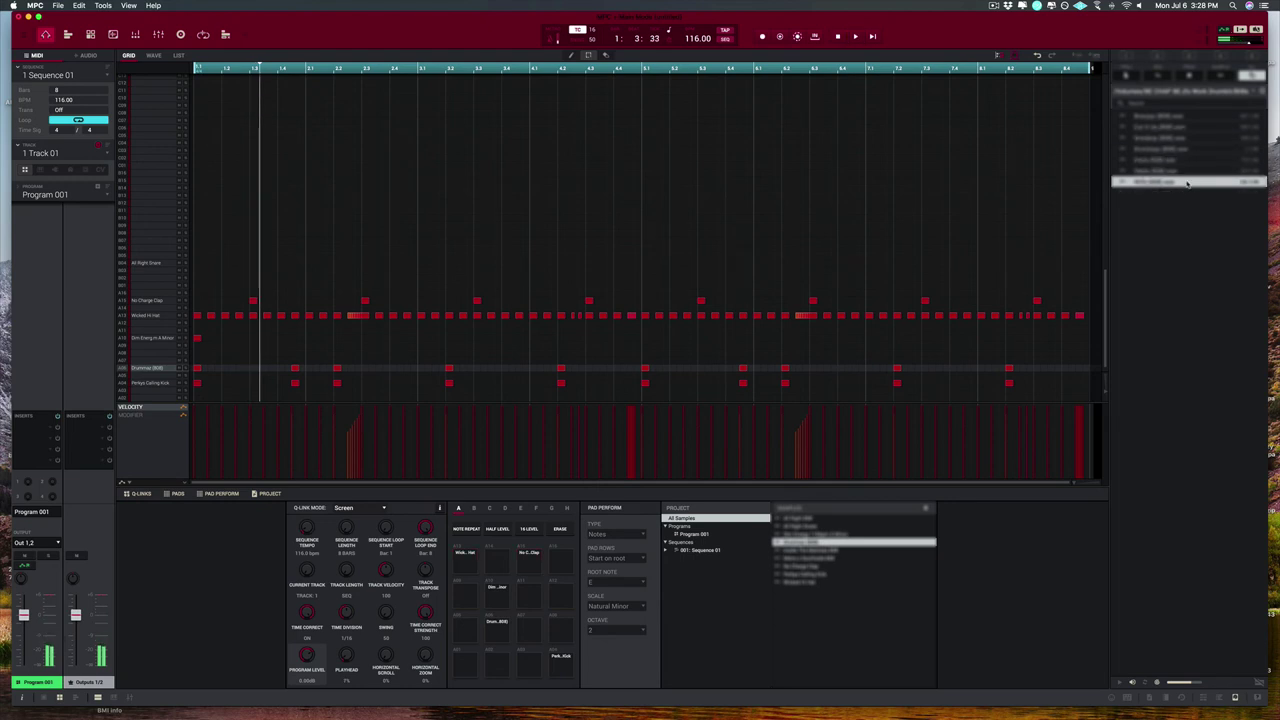
{"action": "left_click", "coordinate": [1197, 148]}
{"action": "left_click", "coordinate": [1210, 126]}
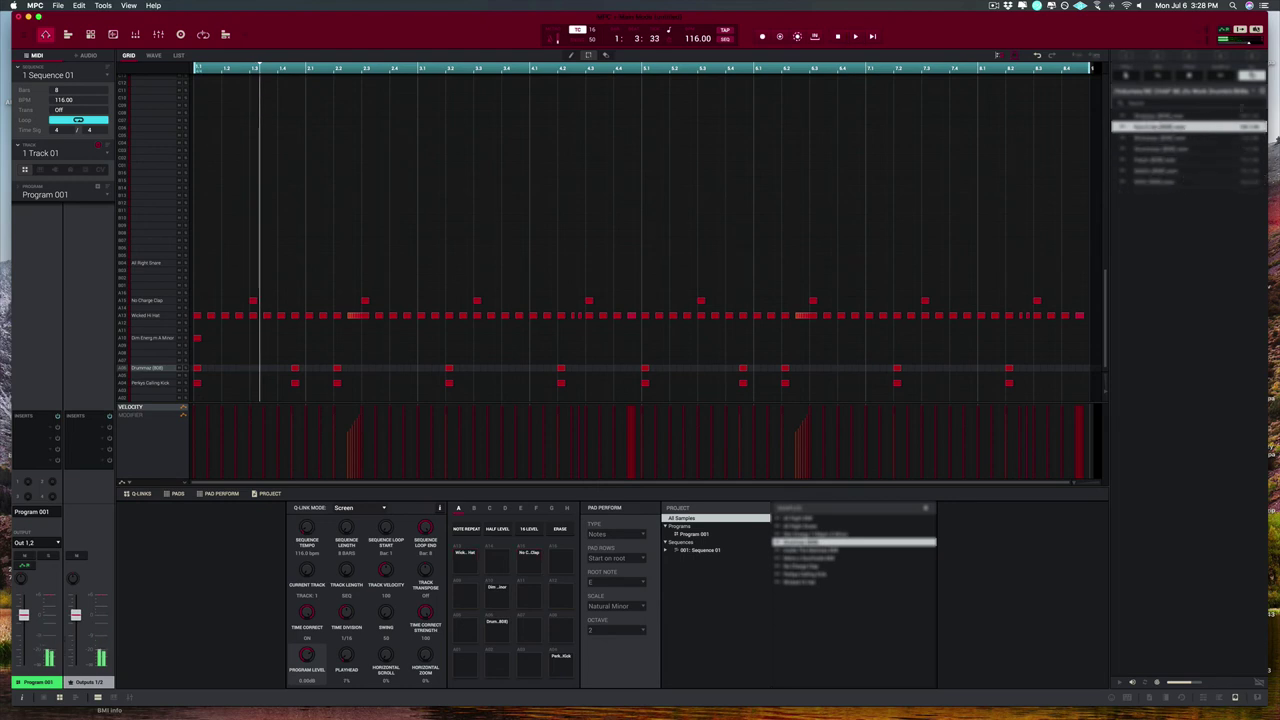
Step: Open another kit's 808 folder, load the Easy (808) onto pad A06, and play the beat
{"action": "left_click", "coordinate": [1262, 92]}
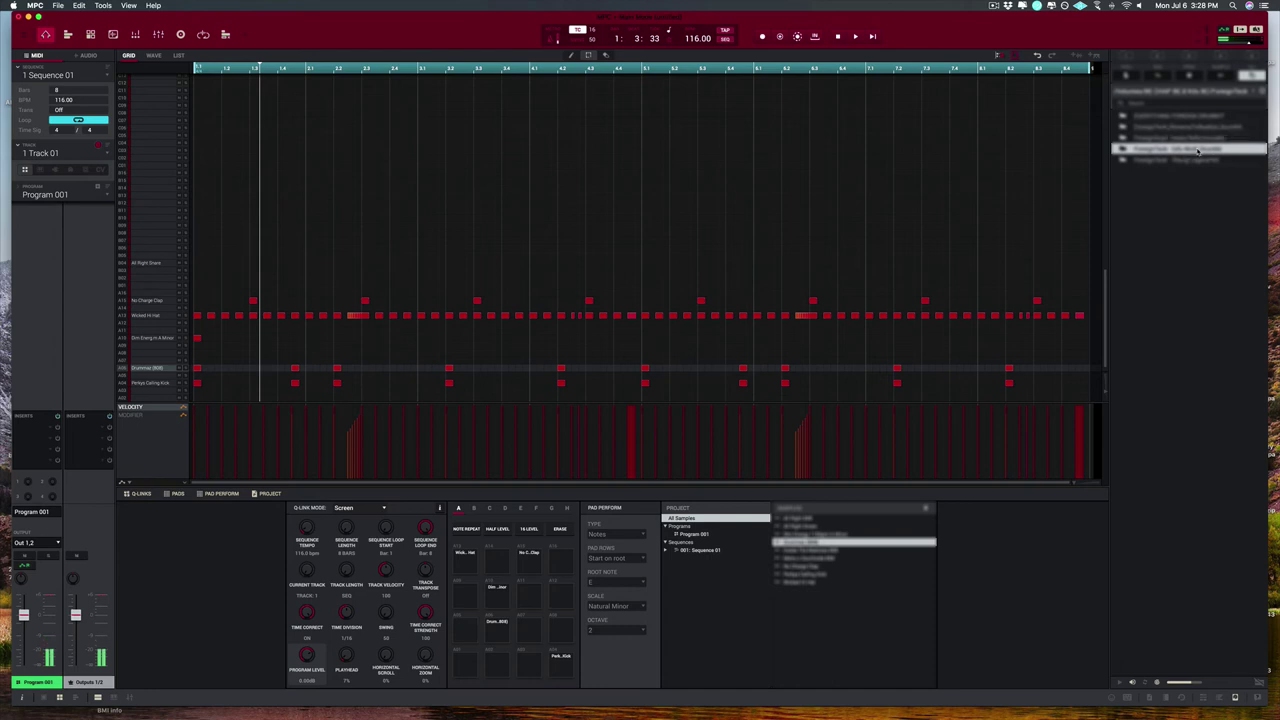
{"action": "double_click", "coordinate": [1180, 119]}
{"action": "left_click", "coordinate": [1175, 150]}
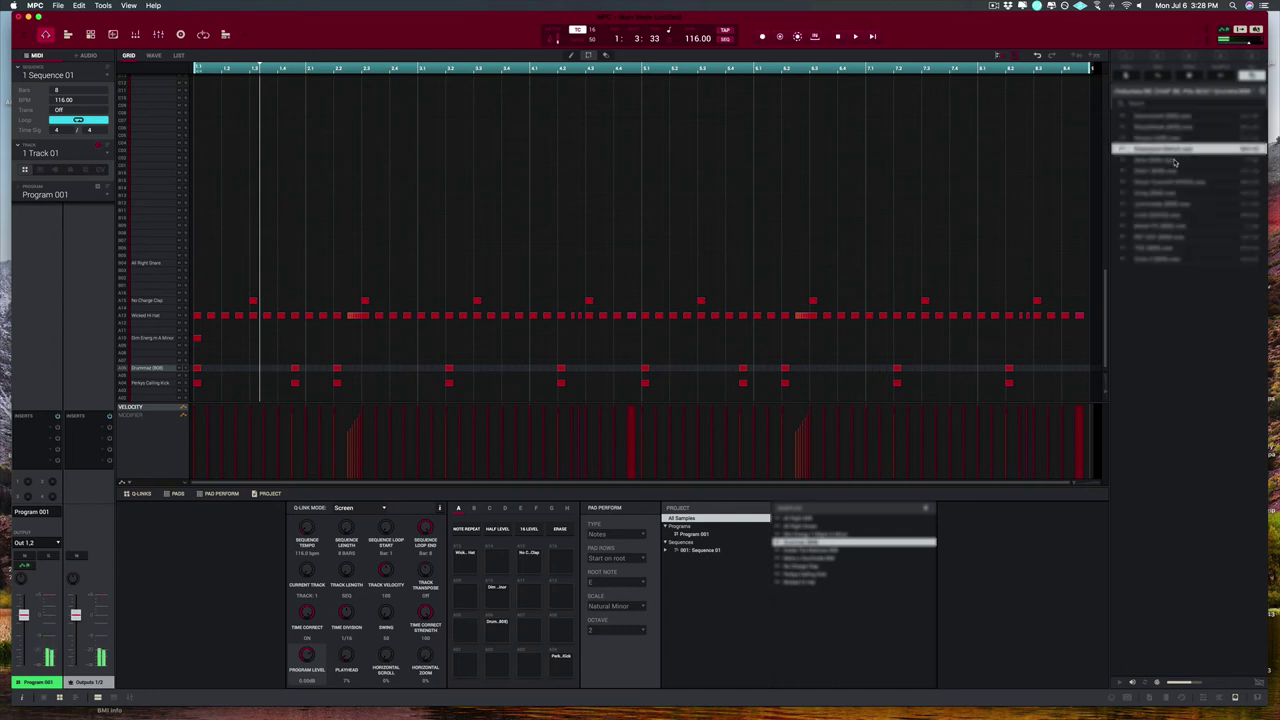
{"action": "left_click", "coordinate": [1175, 161]}
{"action": "left_click_drag", "start_coordinate": [492, 279], "coordinate": [128, 369]}
{"action": "key", "text": "space"}
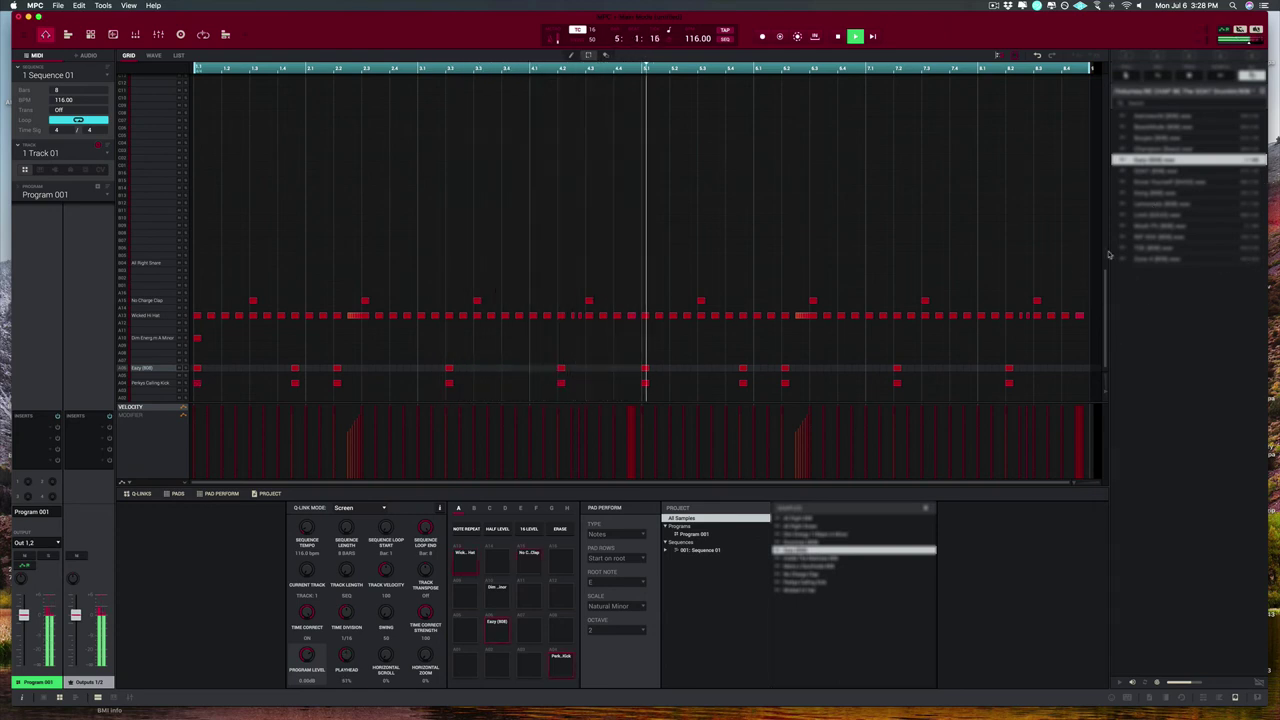
Step: Stop playback, audition more samples in the current 808 folder, and open the 808 folder of another kit
{"action": "key", "text": "space"}
{"action": "left_click", "coordinate": [1216, 127]}
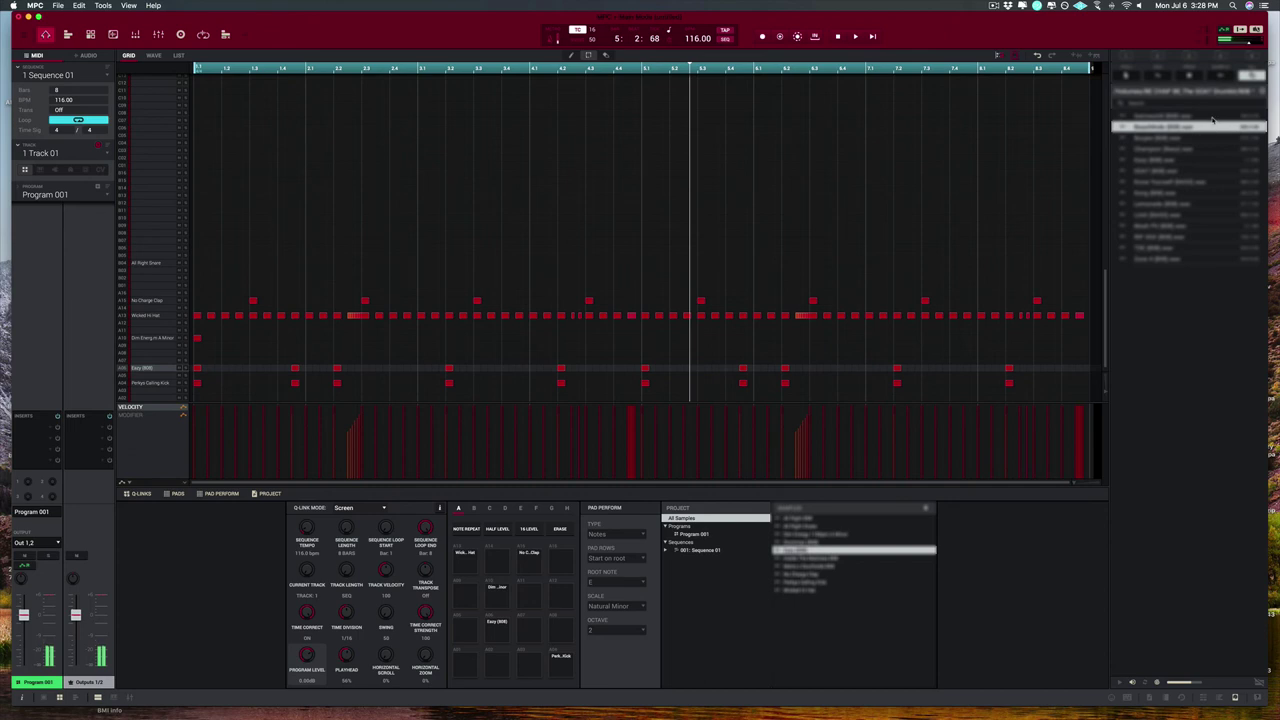
{"action": "left_click", "coordinate": [1213, 118]}
{"action": "left_click", "coordinate": [1263, 90]}
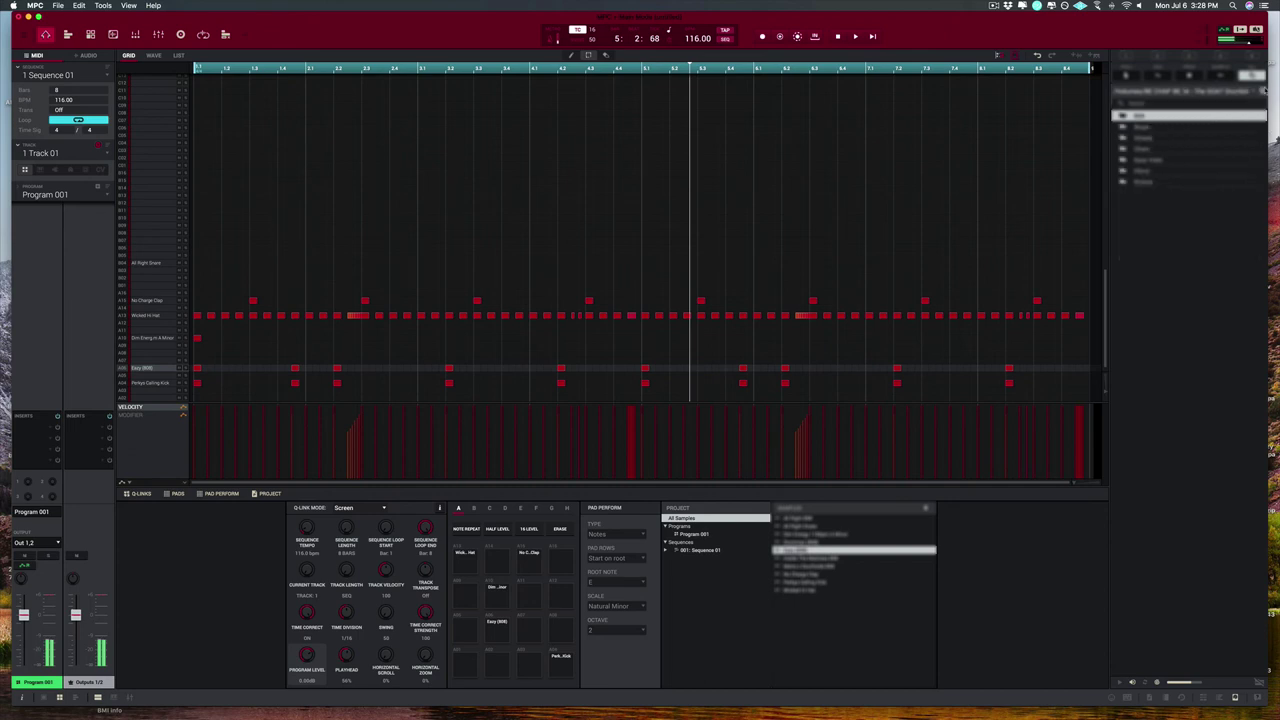
{"action": "double_click", "coordinate": [1204, 161]}
Step: Audition the folder's first four 808 samples, load the Run Thru The Money 808 onto pad A06, and play the beat
{"action": "left_click", "coordinate": [1197, 116]}
{"action": "left_click", "coordinate": [1188, 129]}
{"action": "left_click", "coordinate": [1181, 139]}
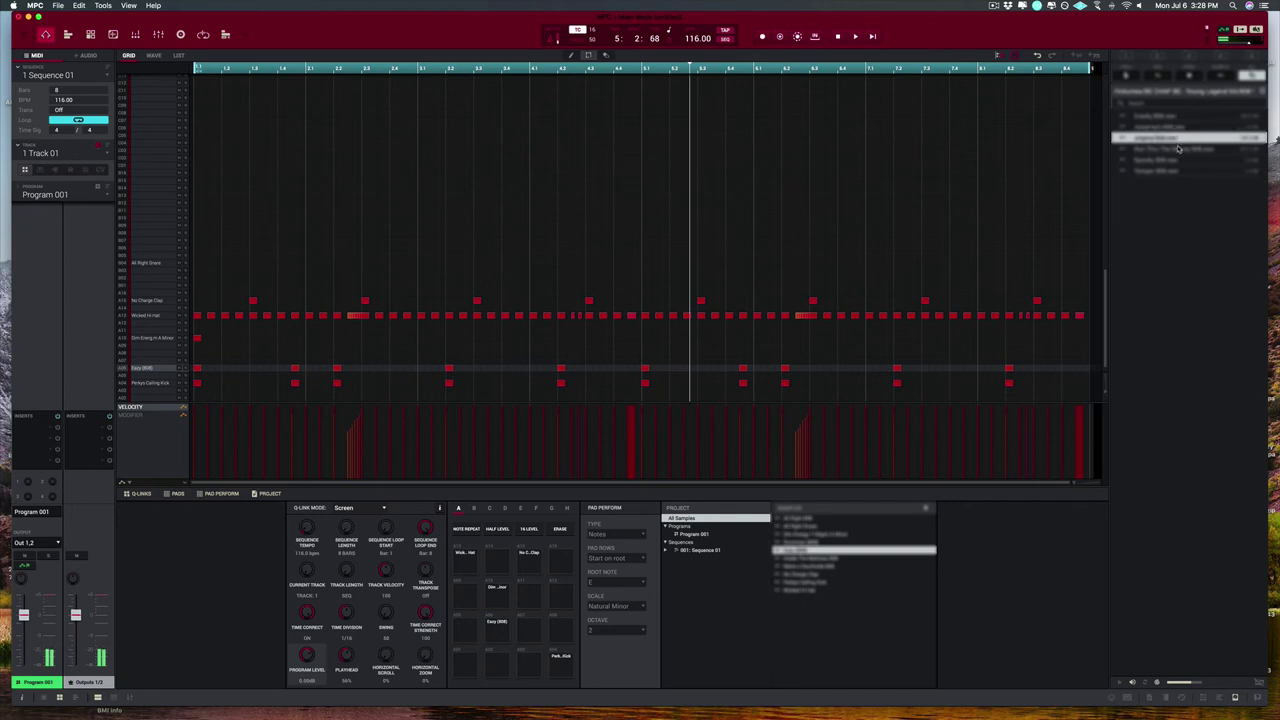
{"action": "left_click", "coordinate": [1184, 149]}
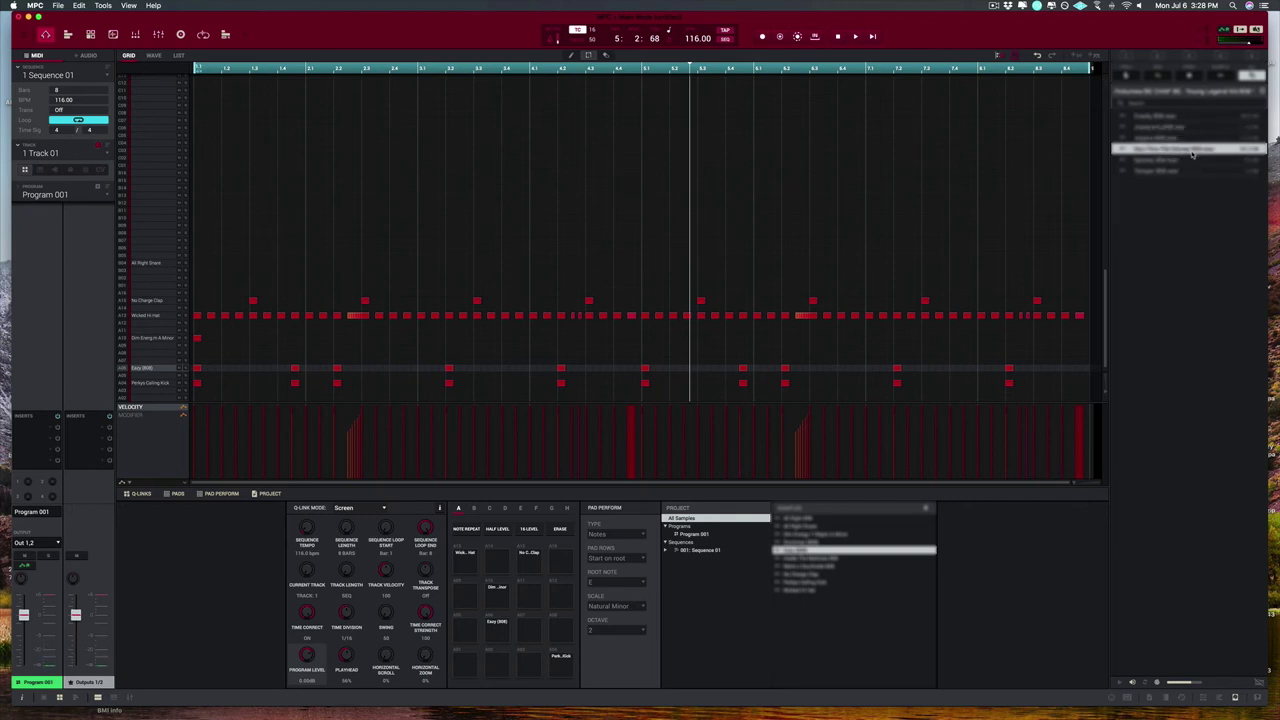
{"action": "left_click_drag", "start_coordinate": [1192, 153], "coordinate": [155, 371]}
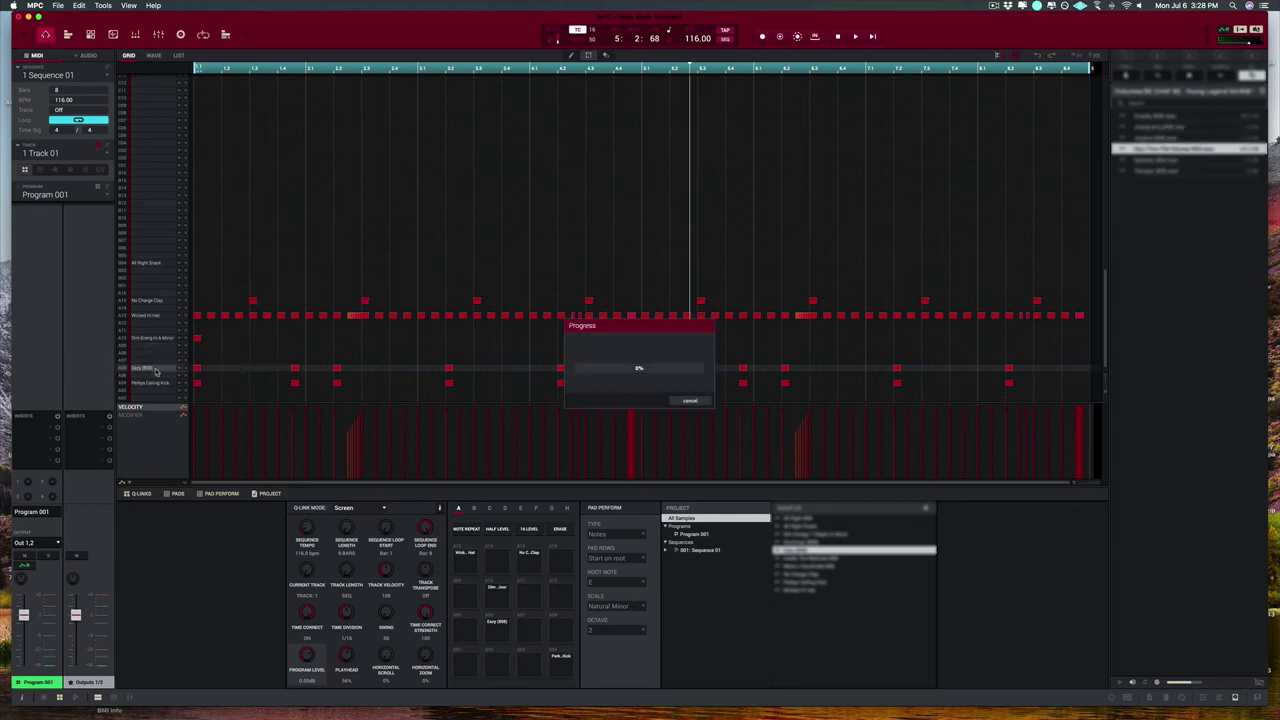
{"action": "key", "text": "space"}
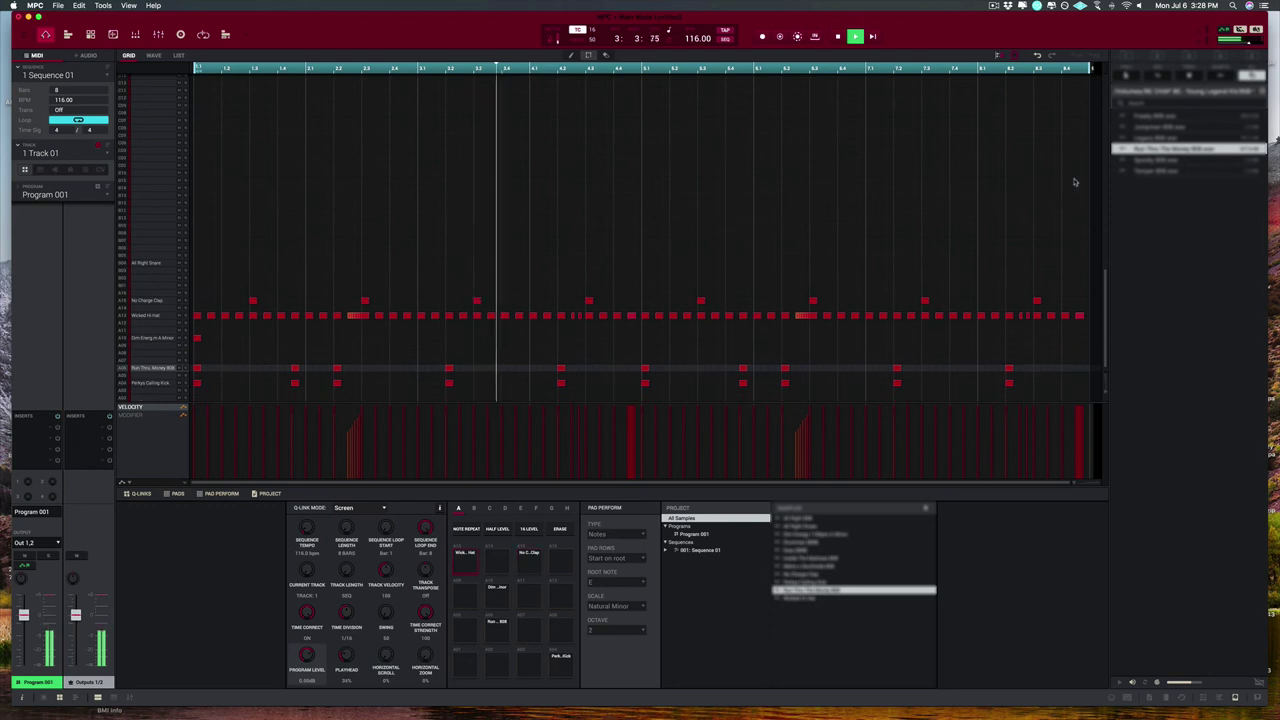
Step: Stop playback, audition the folder's last two 808 samples, load the Temper 808 onto pad A06, and play the beat
{"action": "key", "text": "space"}
{"action": "left_click", "coordinate": [1190, 162]}
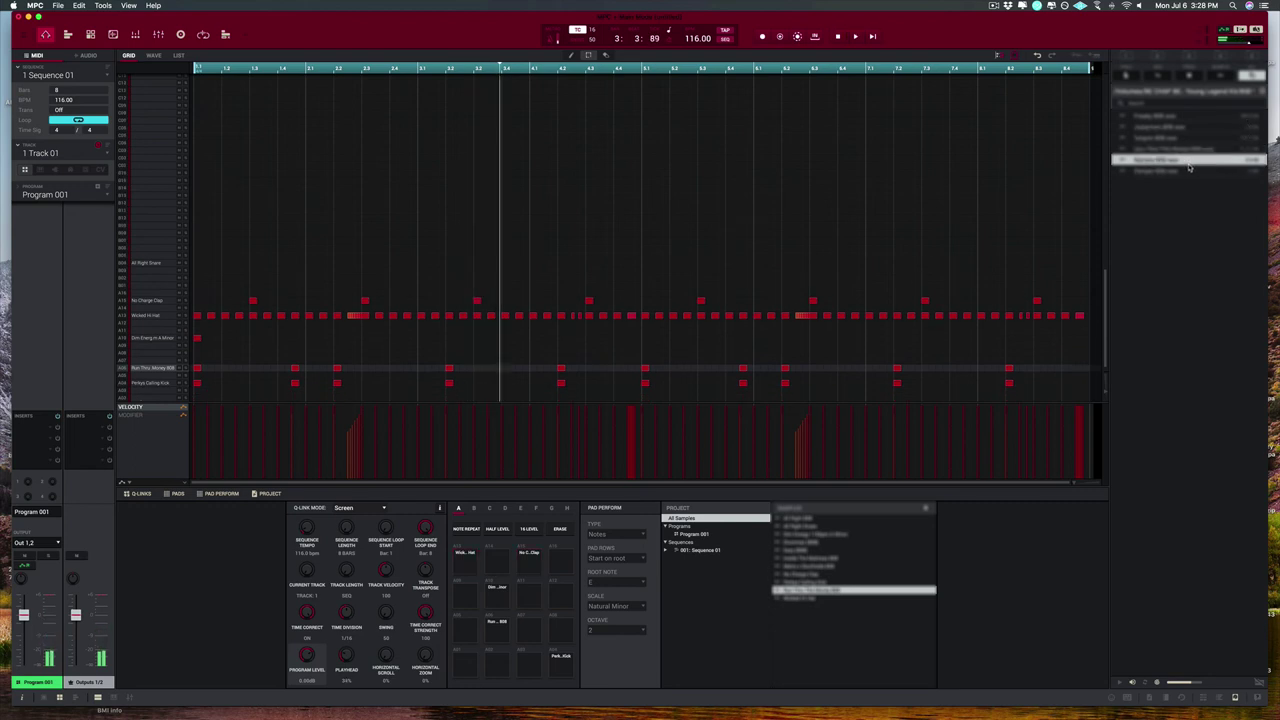
{"action": "left_click", "coordinate": [1189, 171]}
{"action": "left_click_drag", "start_coordinate": [1190, 171], "coordinate": [160, 370]}
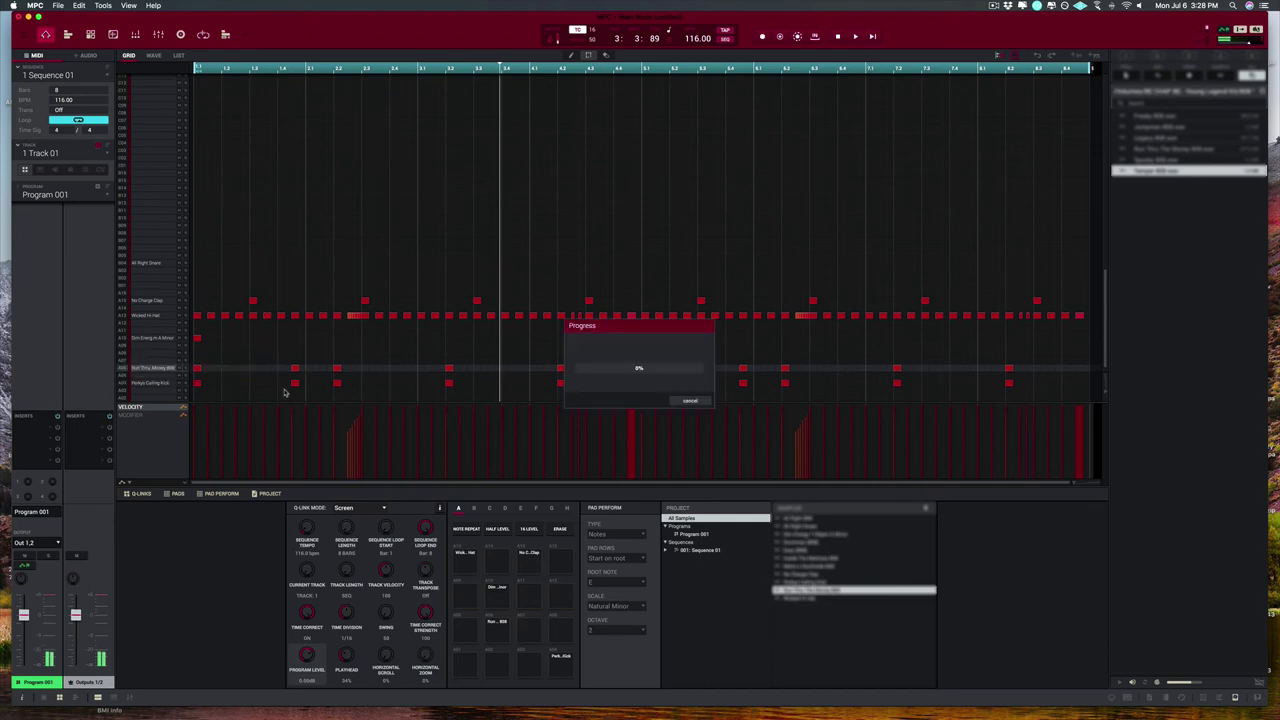
{"action": "key", "text": "space"}
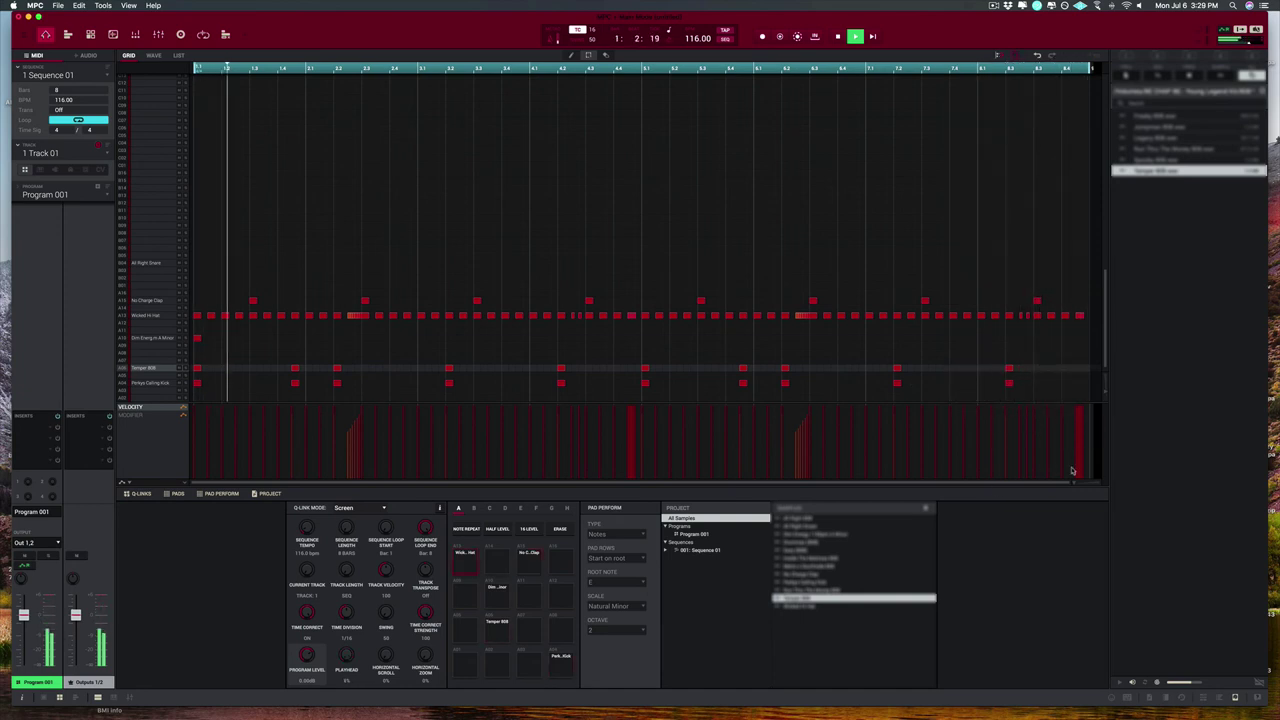
Step: Set the time correct division to 1/32, add a hi-hat roll leading into bar 1's clap, and play it back
{"action": "left_click_drag", "start_coordinate": [1073, 484], "coordinate": [1078, 484]}
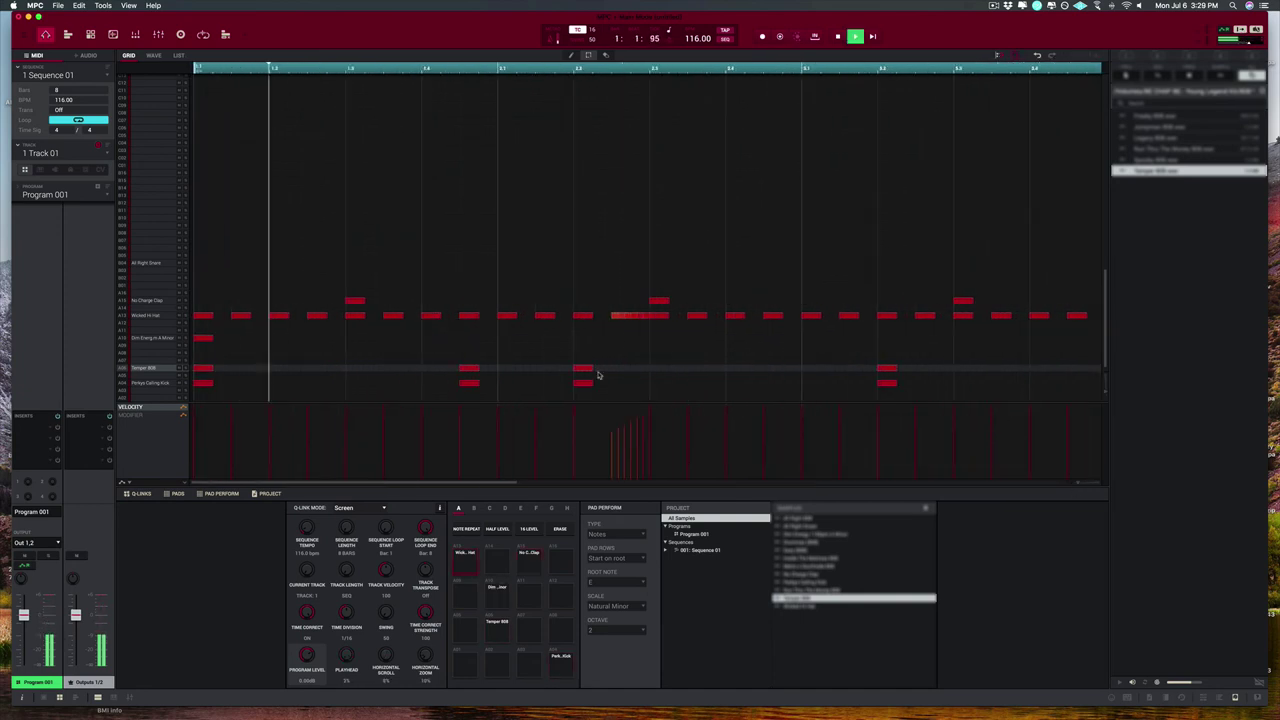
{"action": "left_click", "coordinate": [590, 31]}
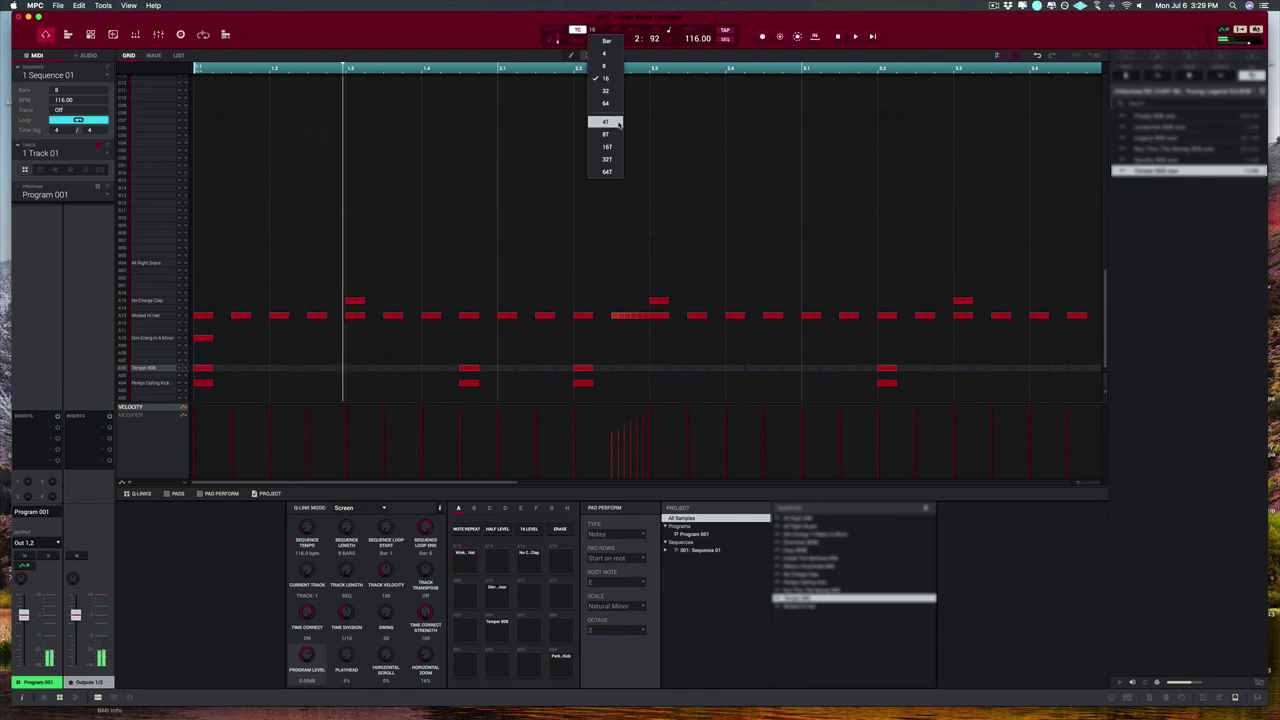
{"action": "left_click", "coordinate": [607, 92]}
{"action": "key", "text": "space"}
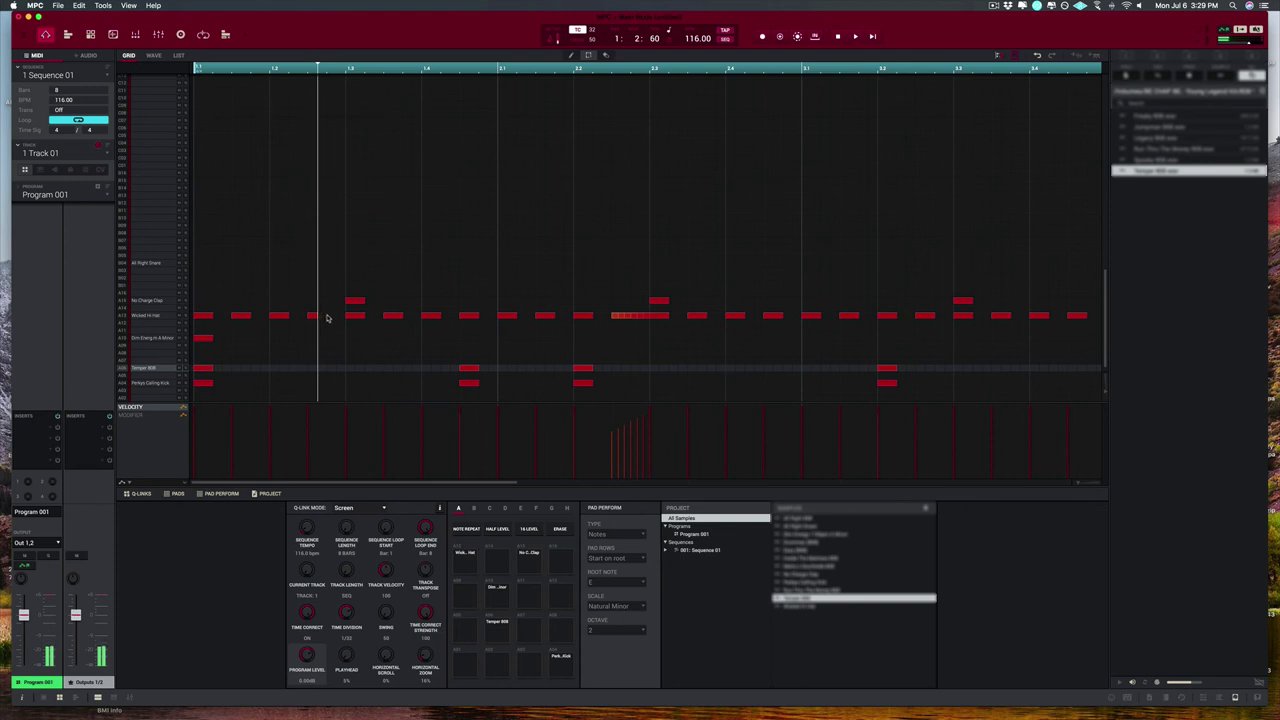
{"action": "left_click", "coordinate": [338, 316]}
{"action": "key", "text": "space"}
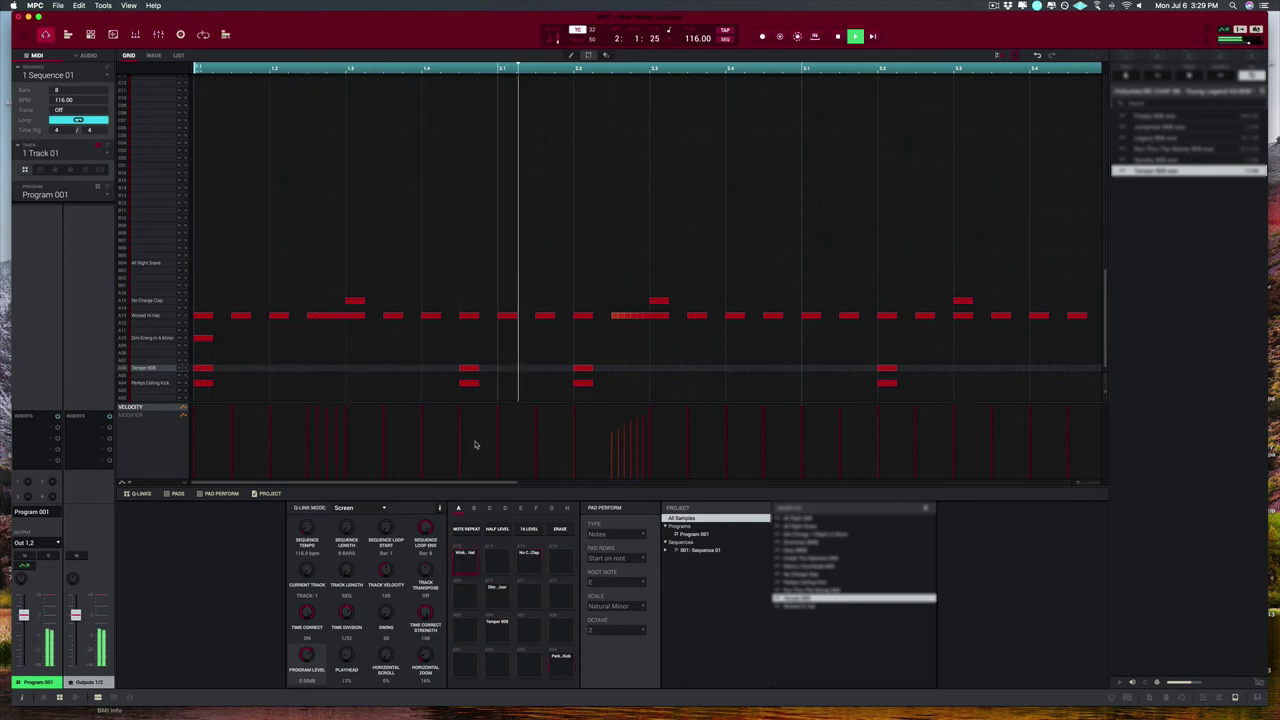
{"action": "key", "text": "space"}
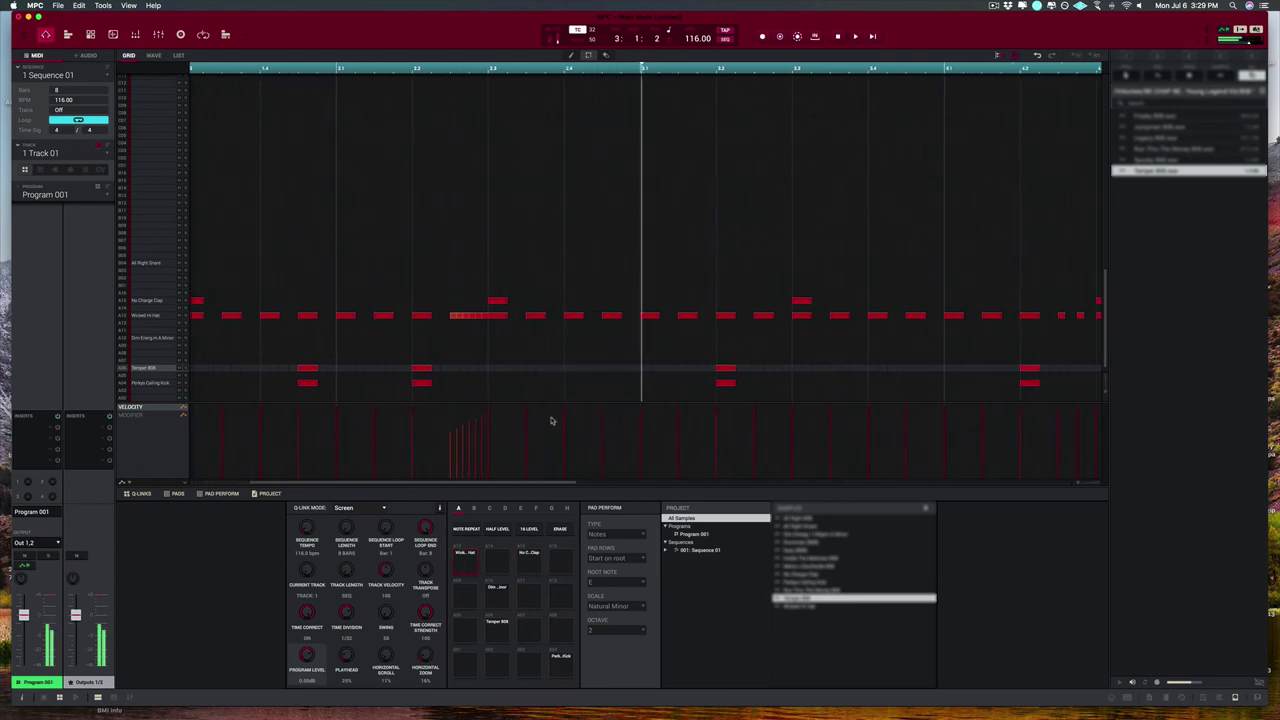
Step: Set the time correct division to 1/64, add fast hi-hat rolls on beat 4 of bar 2, and play them back
{"action": "left_click", "coordinate": [596, 30]}
{"action": "left_click", "coordinate": [607, 104]}
{"action": "key", "text": "space"}
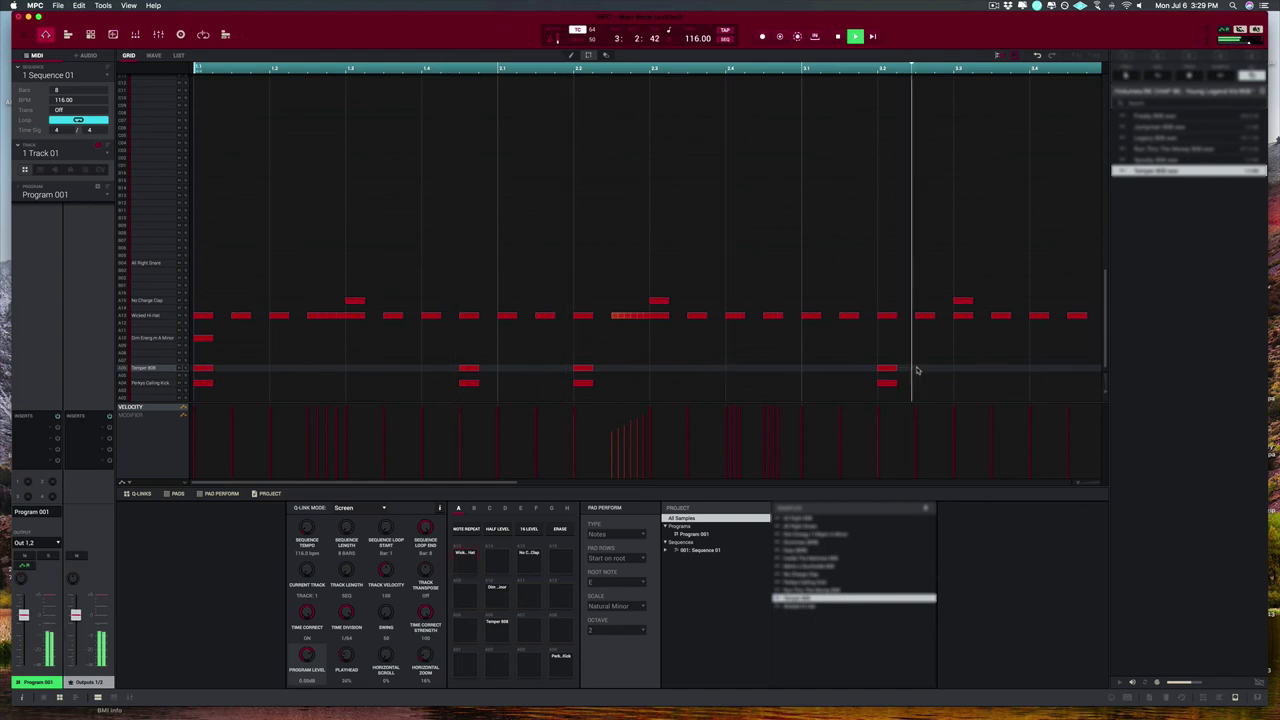
Step: Add a short Temper 808 note and a matching kick half a beat after beat 3 of bar 8, and play the beat
{"action": "left_click_drag", "start_coordinate": [1077, 482], "coordinate": [1011, 481]}
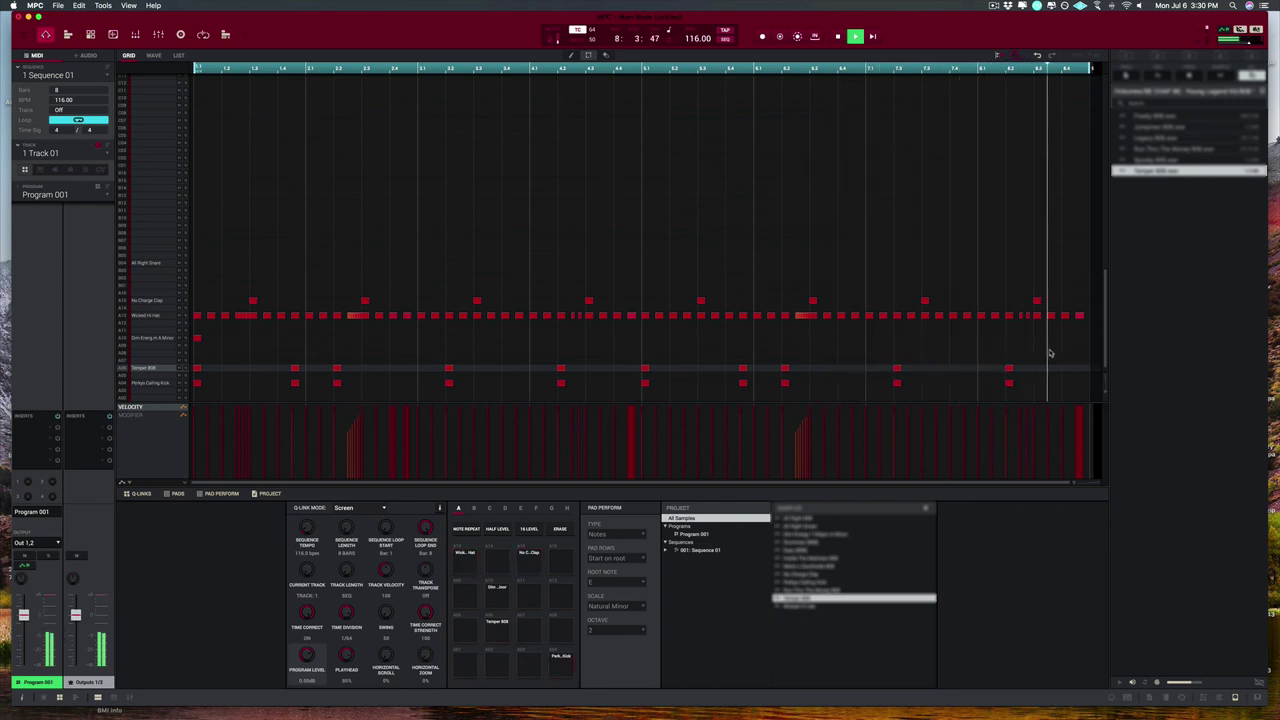
{"action": "key", "text": "space"}
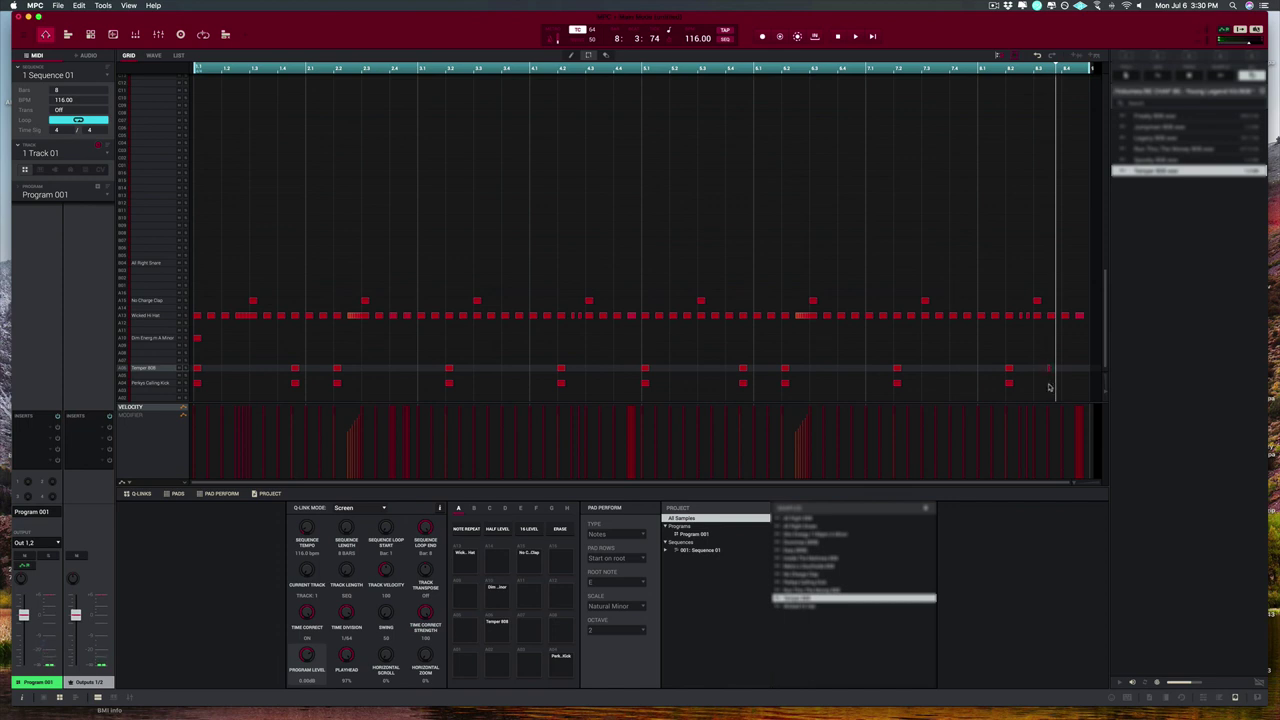
{"action": "key", "text": "space"}
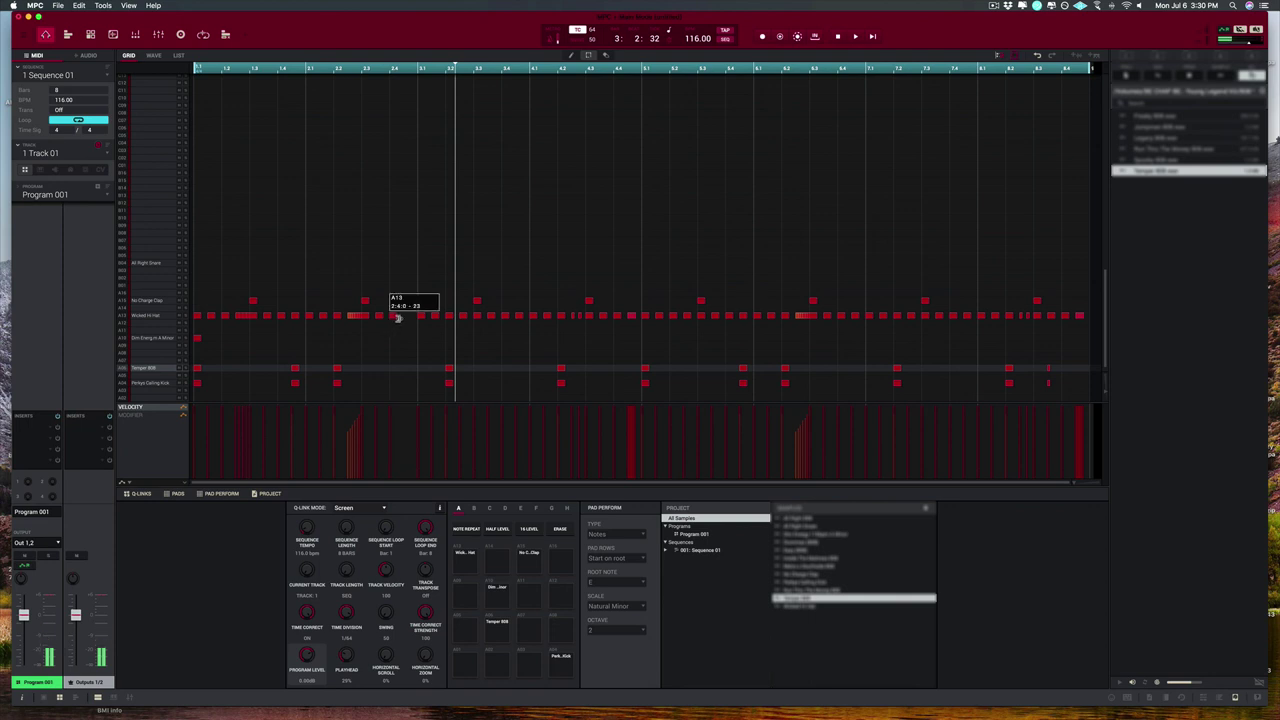
{"action": "key", "text": "space"}
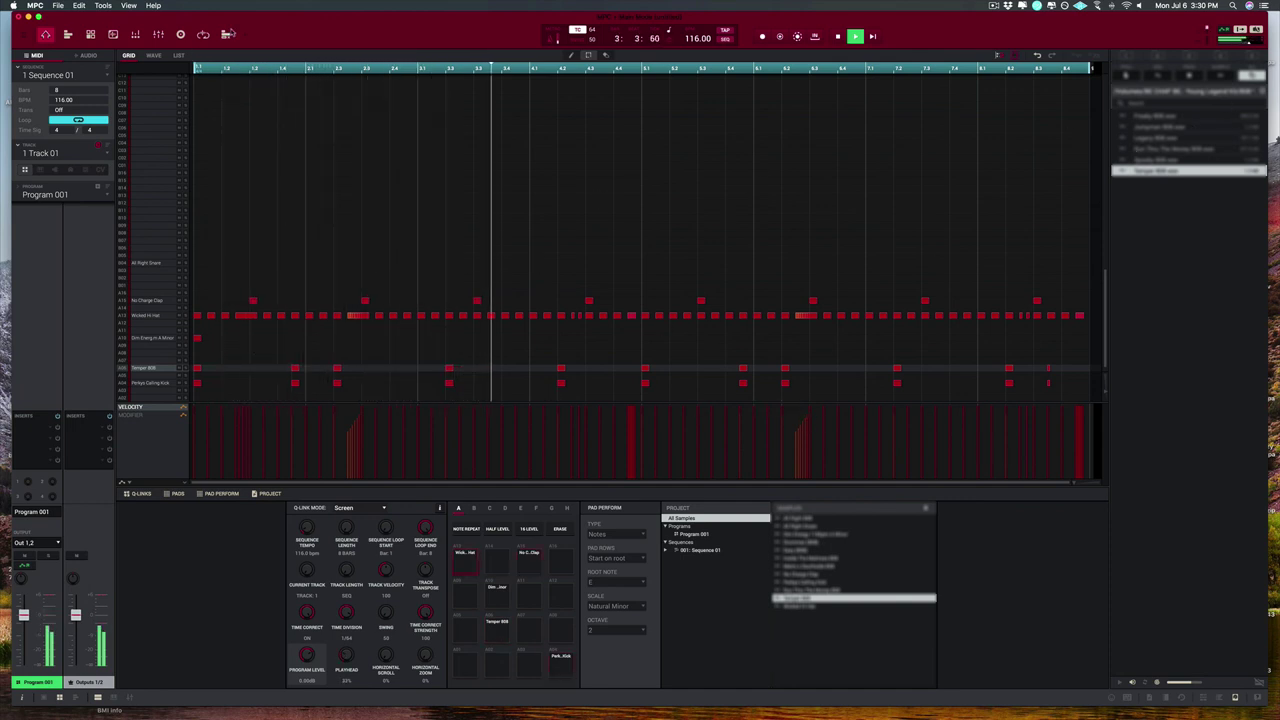
{"action": "left_click", "coordinate": [225, 34]}
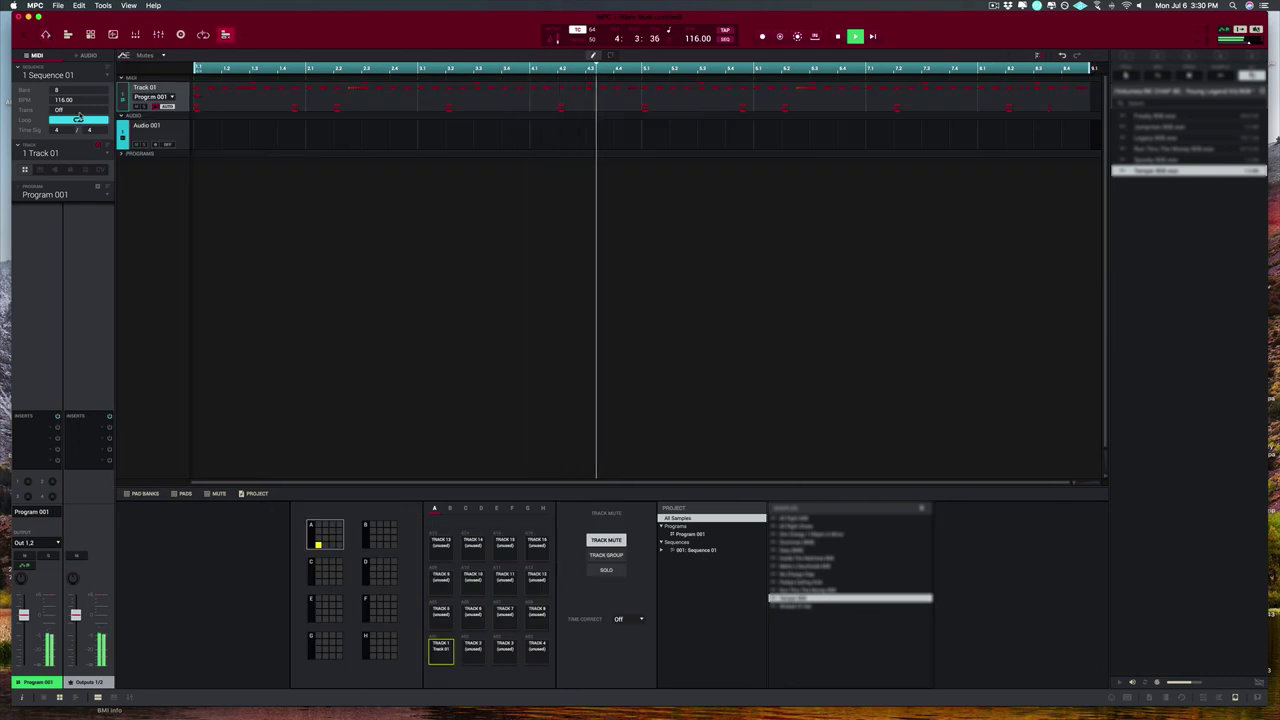
{"action": "left_click", "coordinate": [45, 35]}
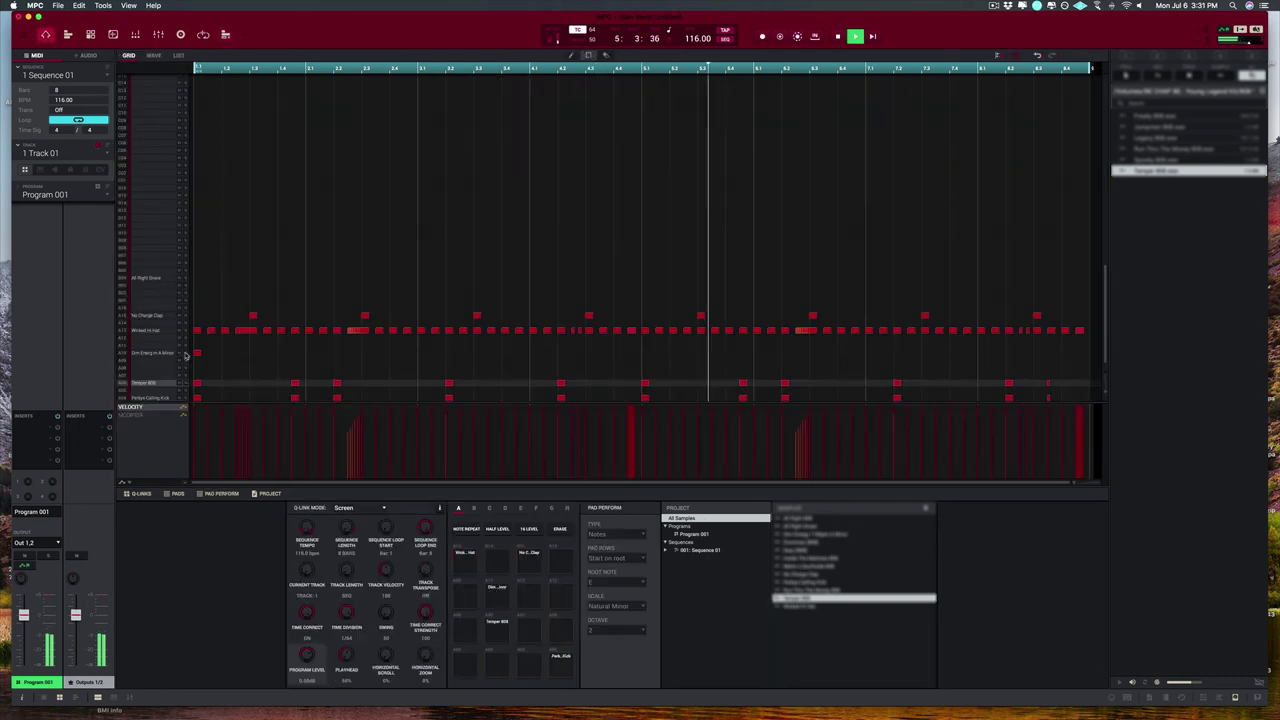